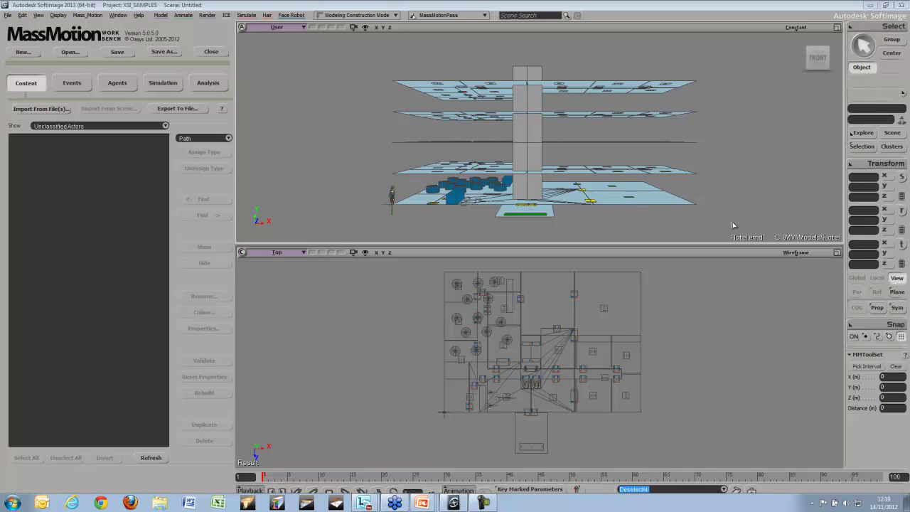
key("s")
right_click_drag(716, 192, 703, 205)
key("space")
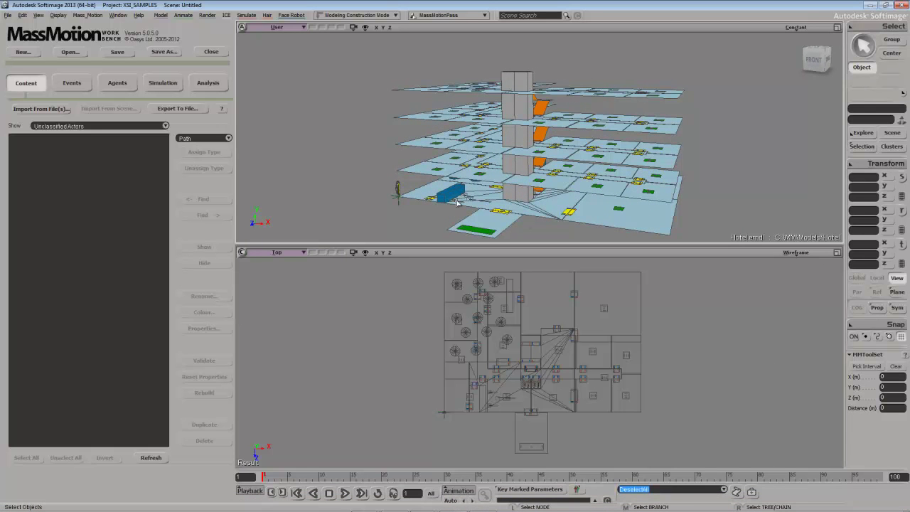
key("s")
mouse_move(496, 204)
right_mouse_down()
mouse_move(518, 190)
mouse_move(508, 208)
right_mouse_up()
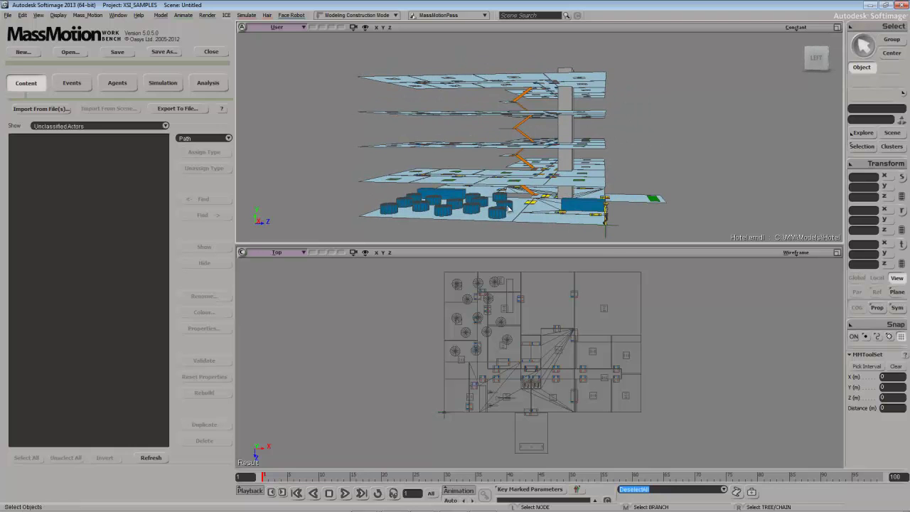
Add a new agent rule to the hotel project's list of agent rules.
left_click(111, 82)
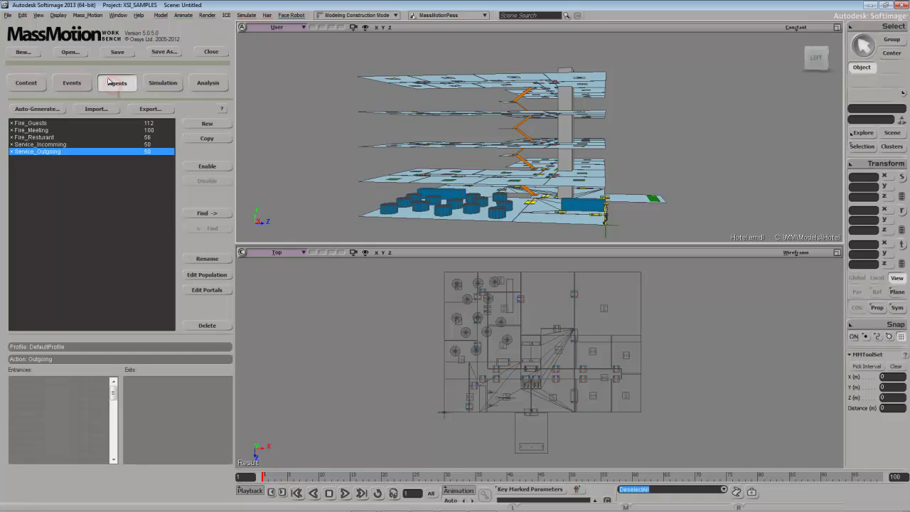
left_click(208, 124)
left_click(396, 290)
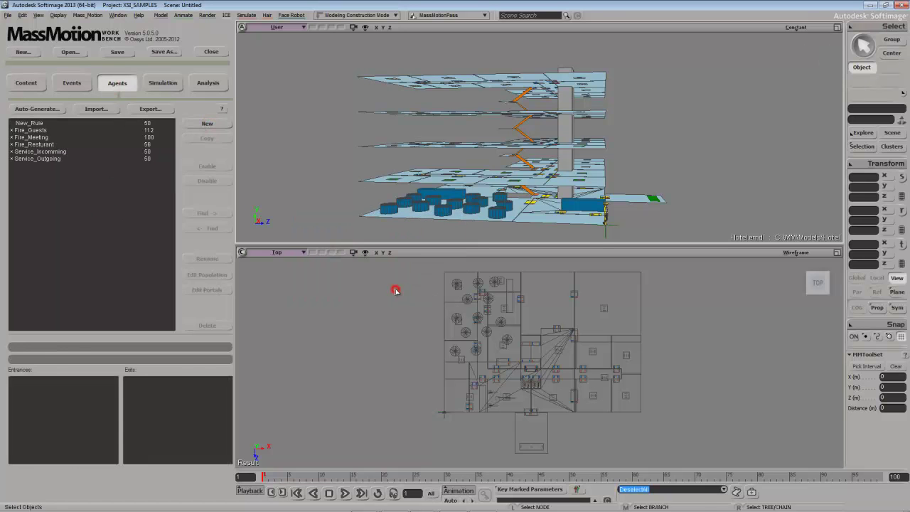
Clear the new rule's arrival curve and add a segment starting at 0 that creates 100 agents over 5 minutes.
left_click(34, 123)
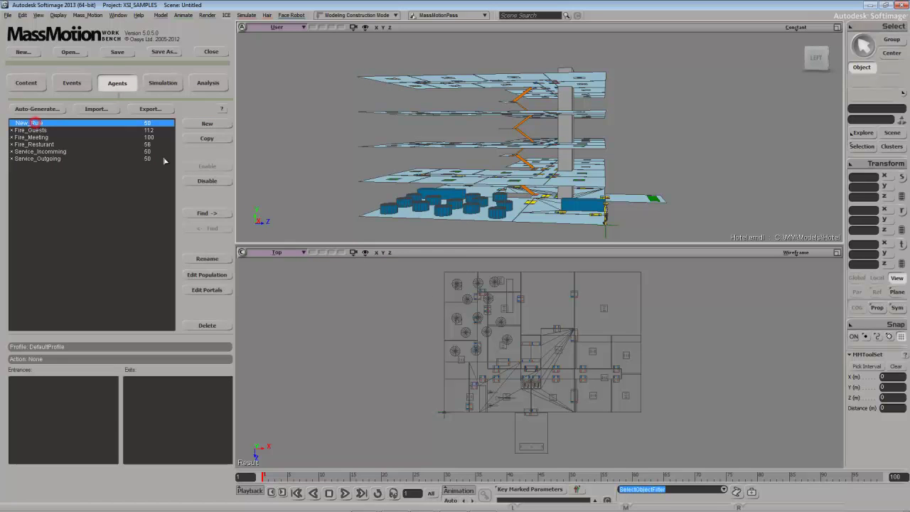
left_click(212, 275)
left_click(186, 222)
left_click(113, 222)
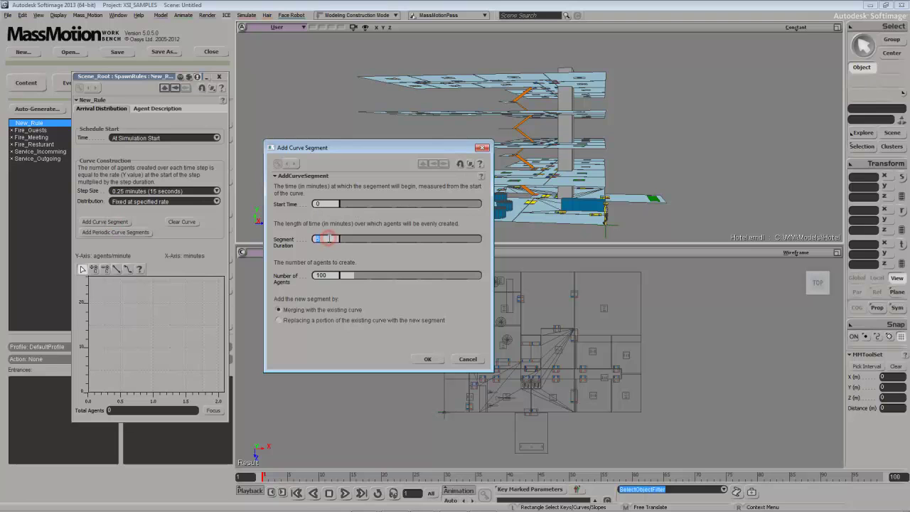
left_click(428, 359)
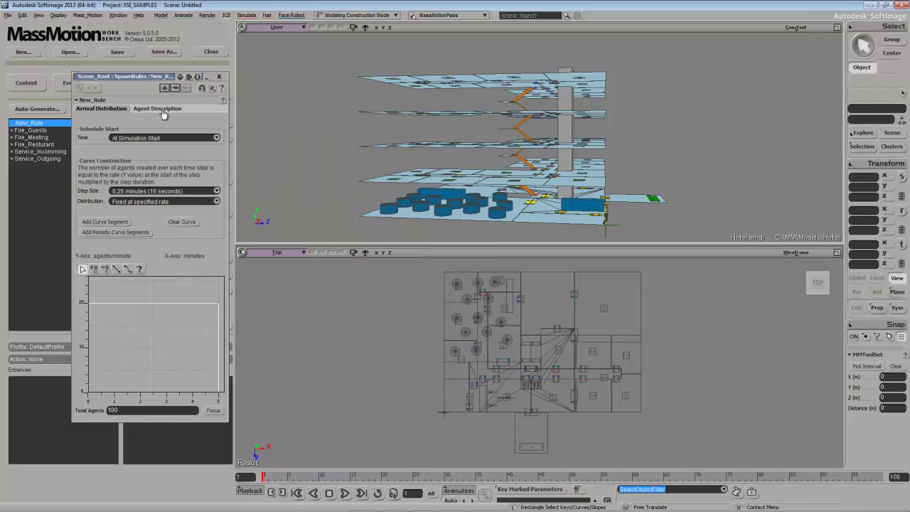
left_click(218, 77)
Assign the External portal as the entrance of the new agent rule.
left_click(203, 290)
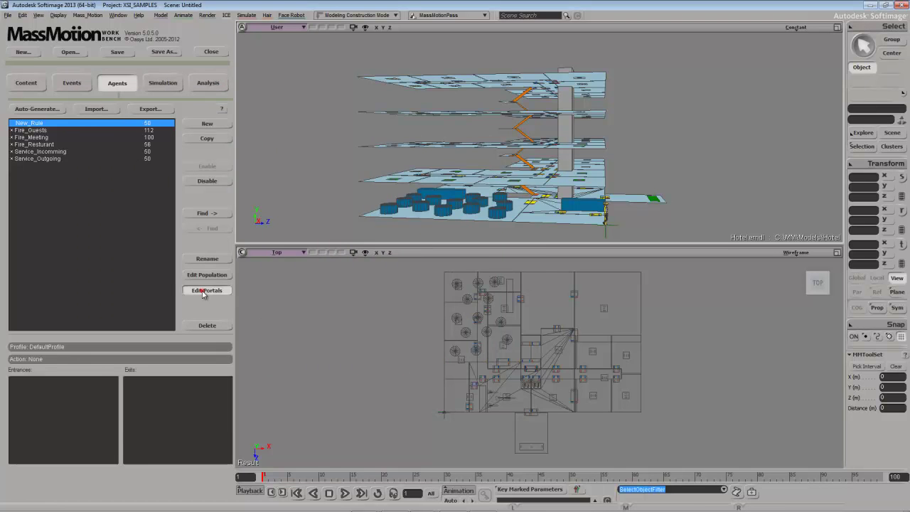
left_click_drag(319, 127, 319, 221)
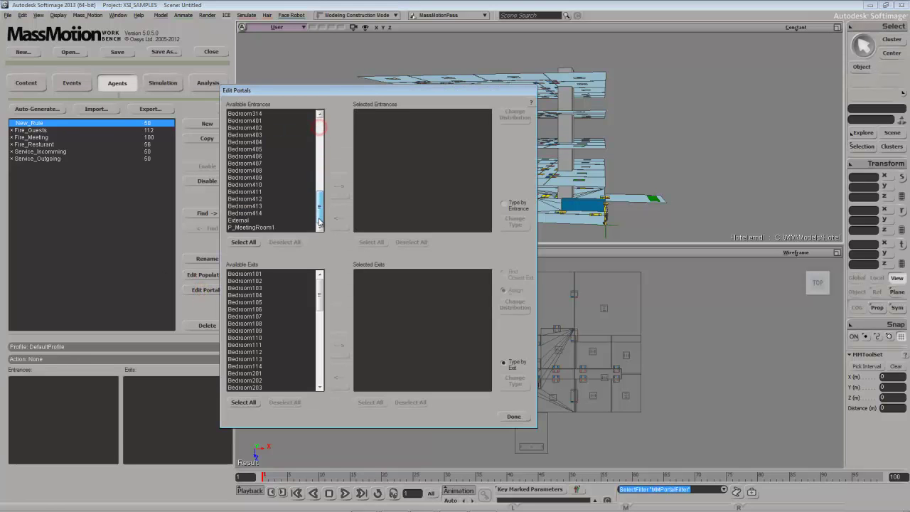
double_click(242, 220)
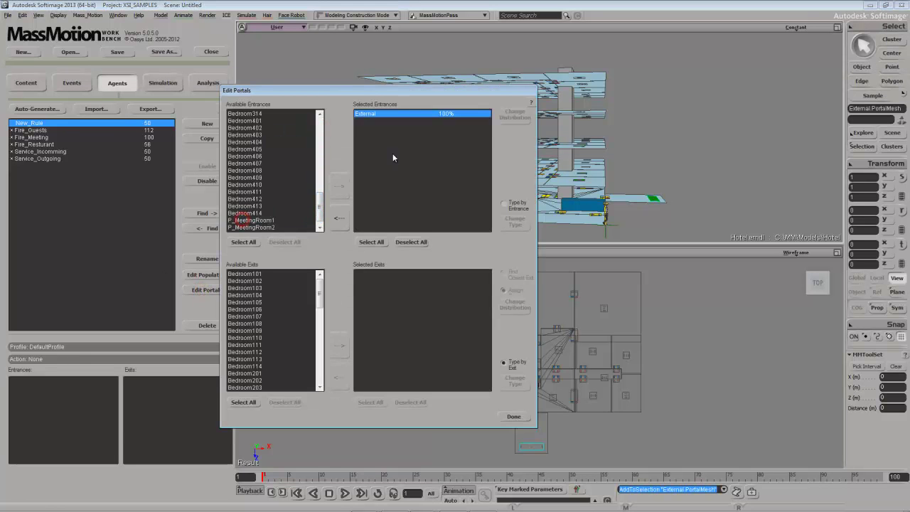
left_click_drag(400, 91, 279, 57)
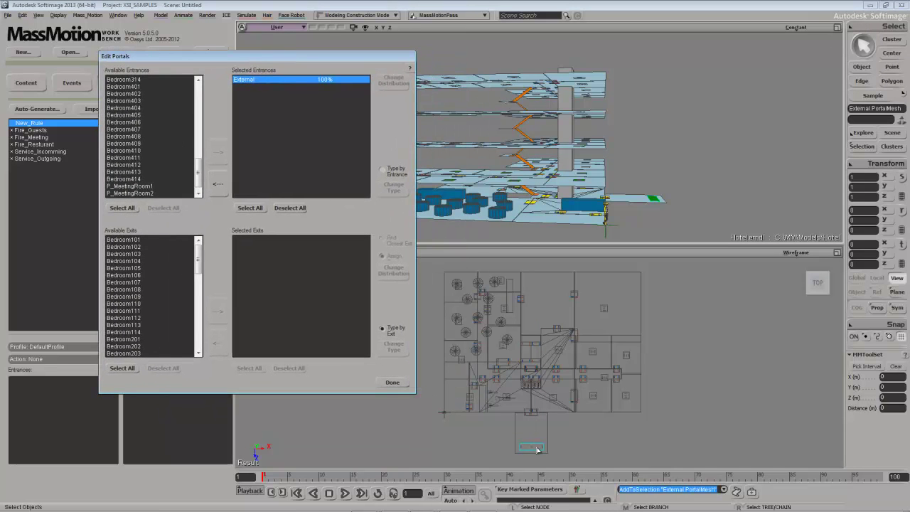
Assign all bedroom portals from Bedroom101 to Bedroom414 as exits of the new rule and finish editing its portals.
left_click(135, 240)
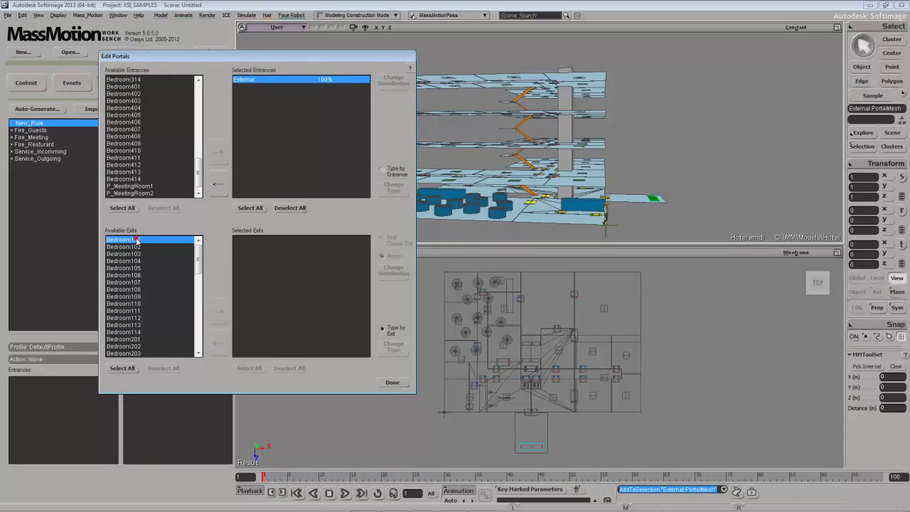
left_click_drag(197, 253, 208, 344)
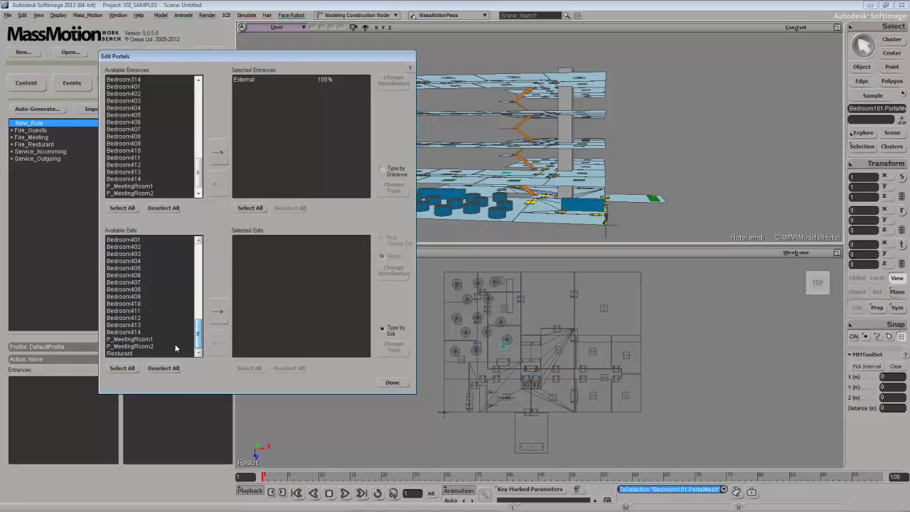
left_click(135, 332, "shift")
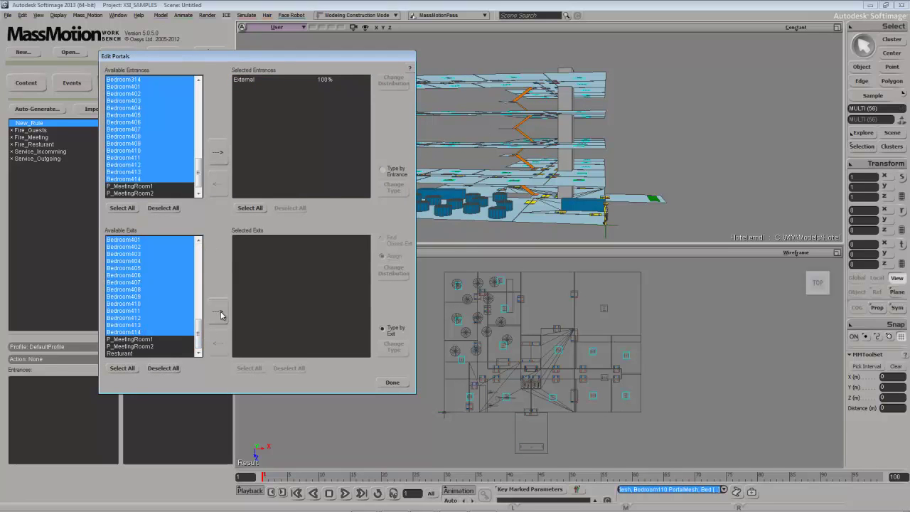
left_click(220, 315)
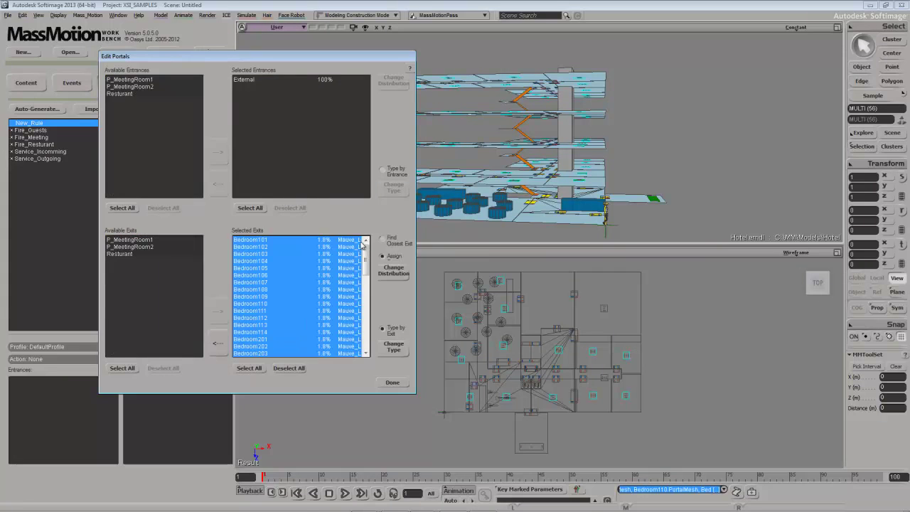
left_click_drag(368, 253, 367, 334)
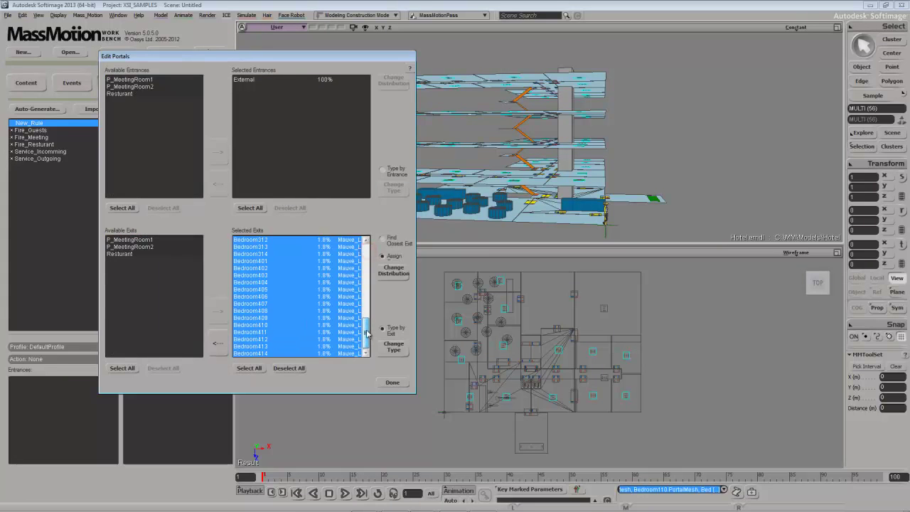
left_click(392, 382)
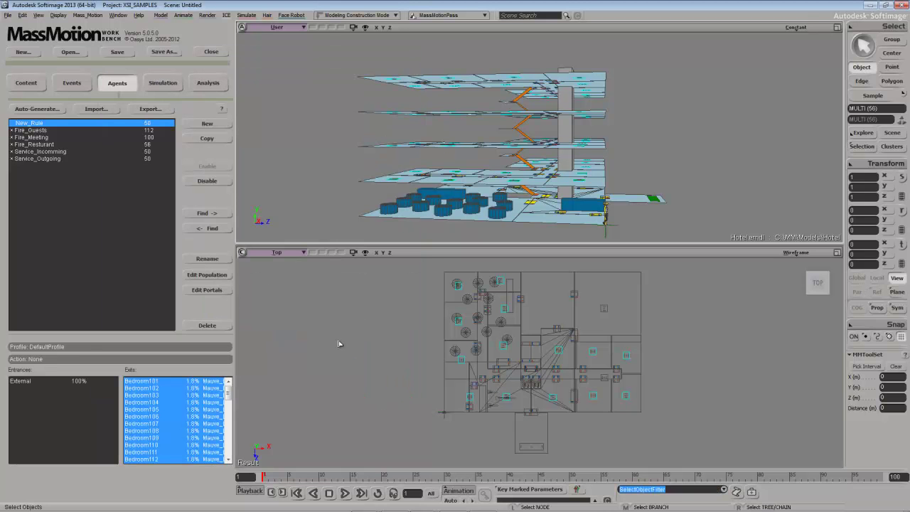
Export all simulation data to the project path C:/MM/Models/Hotel/.
left_click(172, 84)
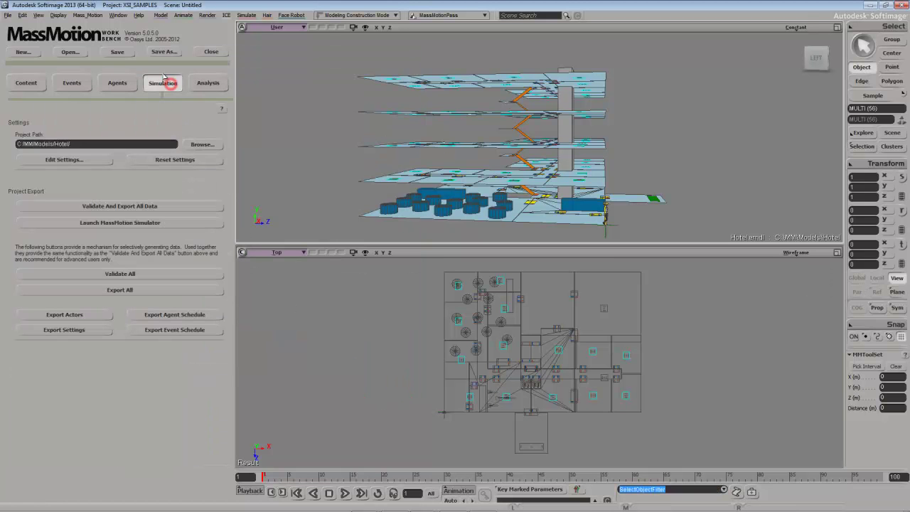
left_click(138, 292)
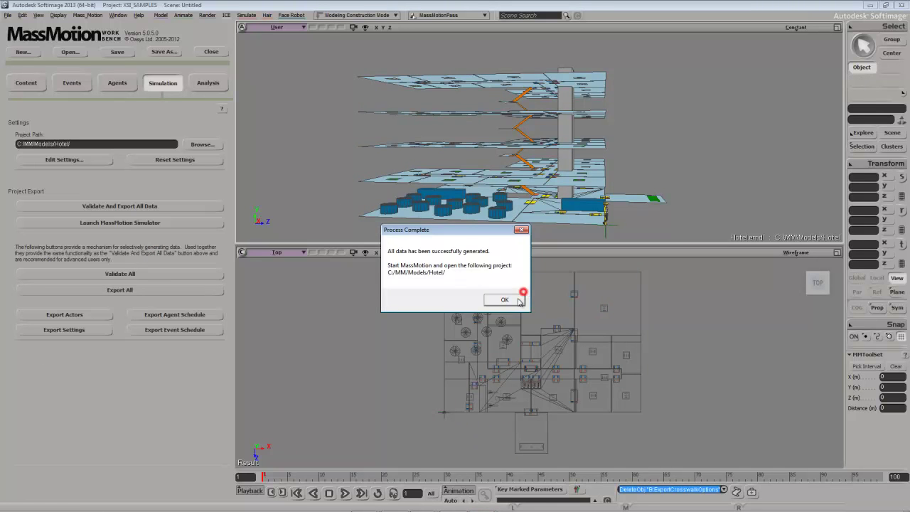
left_click(504, 299)
Launch the MassMotion simulator, maximize it and open the project c:/mm/models/hotel/ with results as the results folder.
left_click(153, 223)
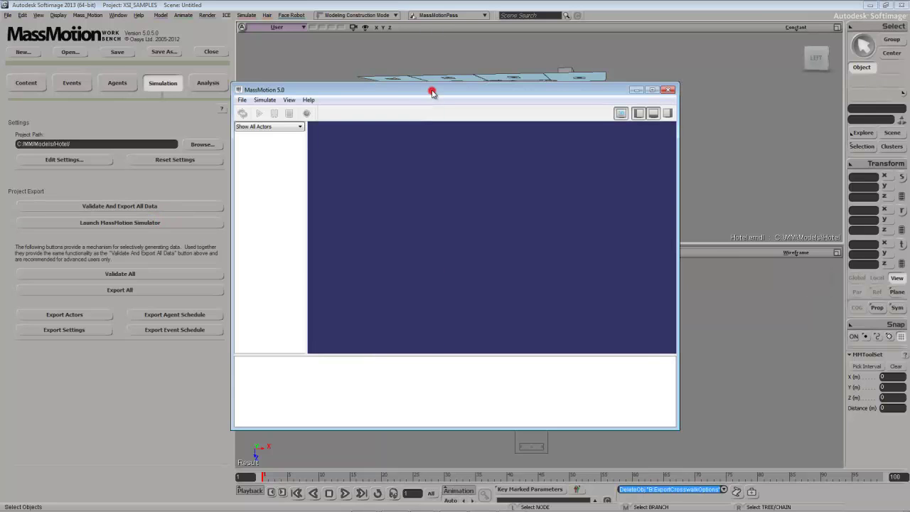
double_click(432, 92)
left_click(8, 15)
left_click(39, 25)
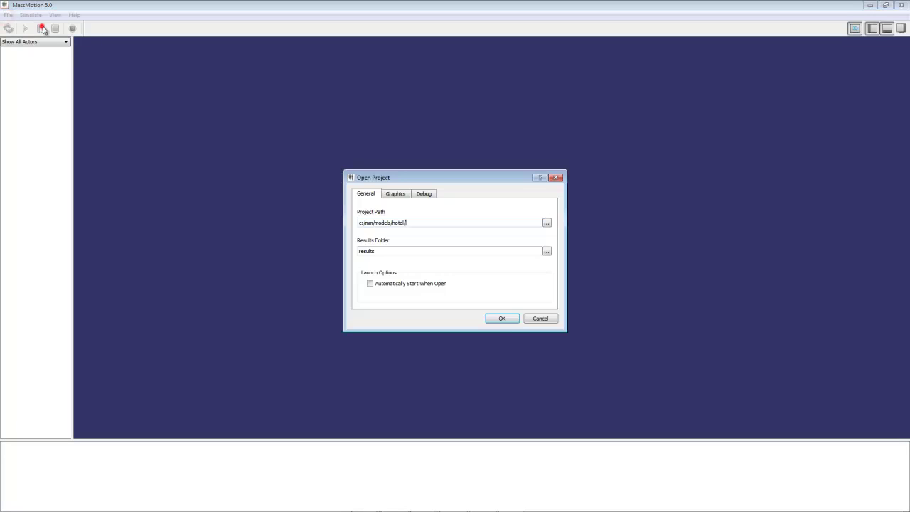
left_click(504, 317)
left_click(495, 281)
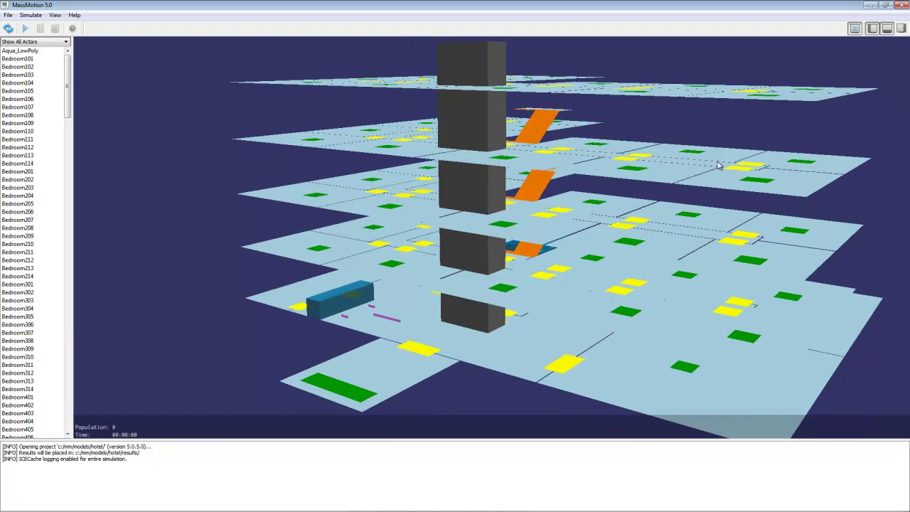
Run the simulation of the opened hotel project and watch the agents moving through the building.
left_click(901, 29)
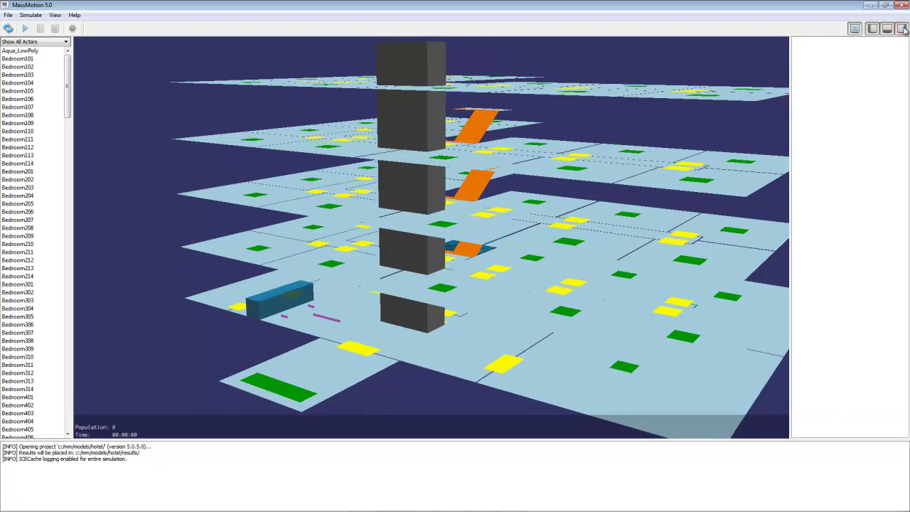
left_click(901, 29)
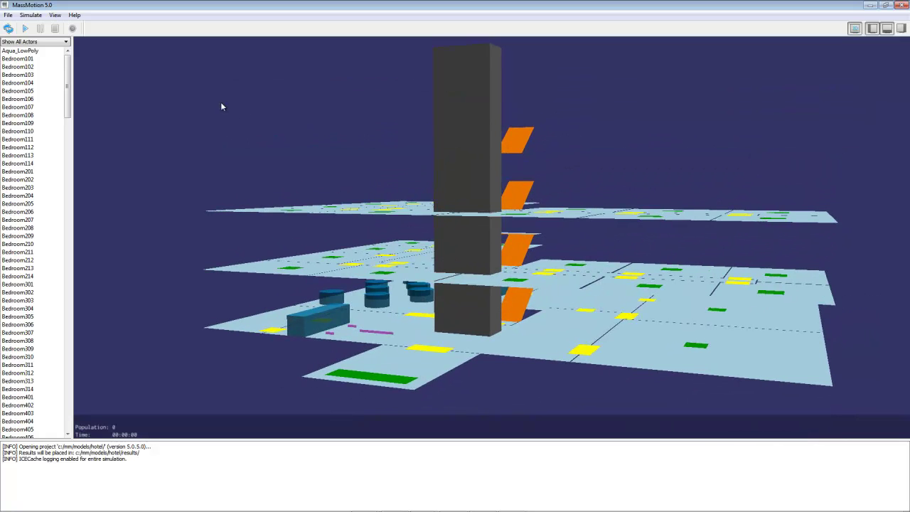
left_click(25, 28)
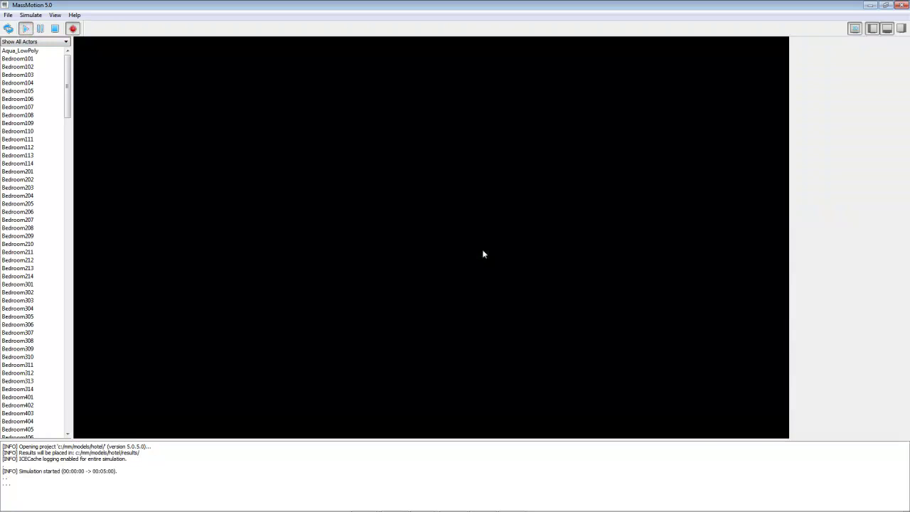
left_click_drag(482, 250, 282, 245)
left_click_drag(528, 260, 431, 261)
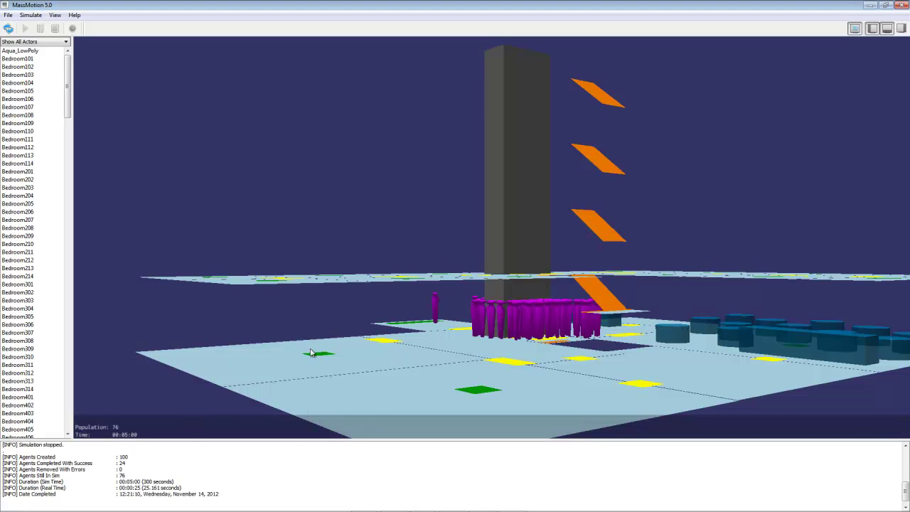
Switch to Windows Explorer and open the folder C:\MM\Models\Hotel\results.
key("super")
left_click(160, 504)
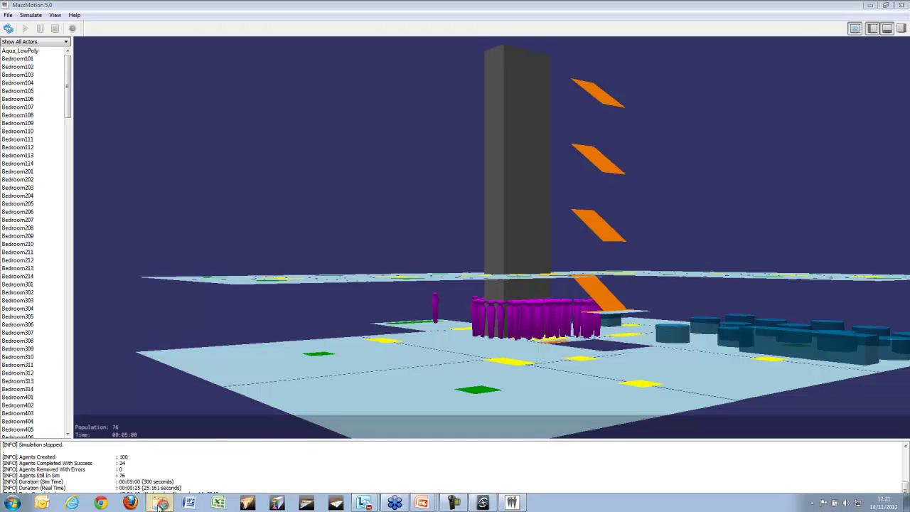
left_click(326, 266)
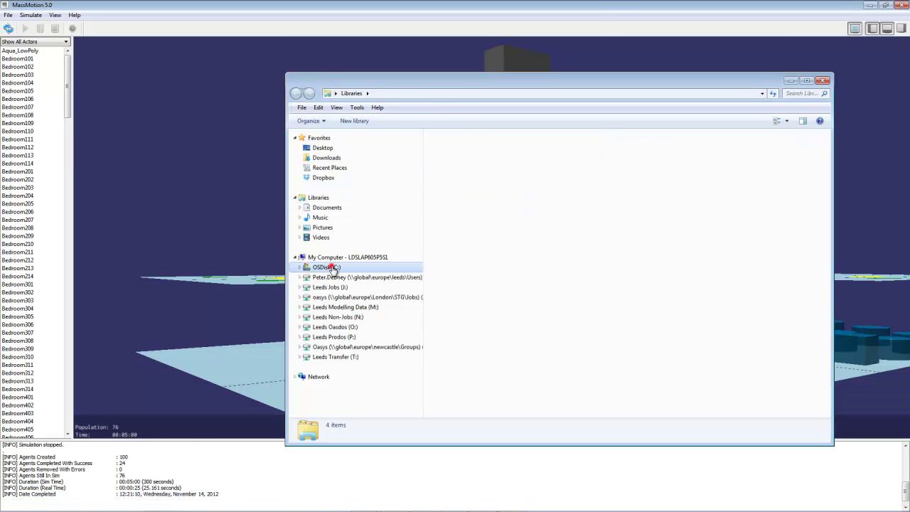
double_click(441, 226)
double_click(454, 176)
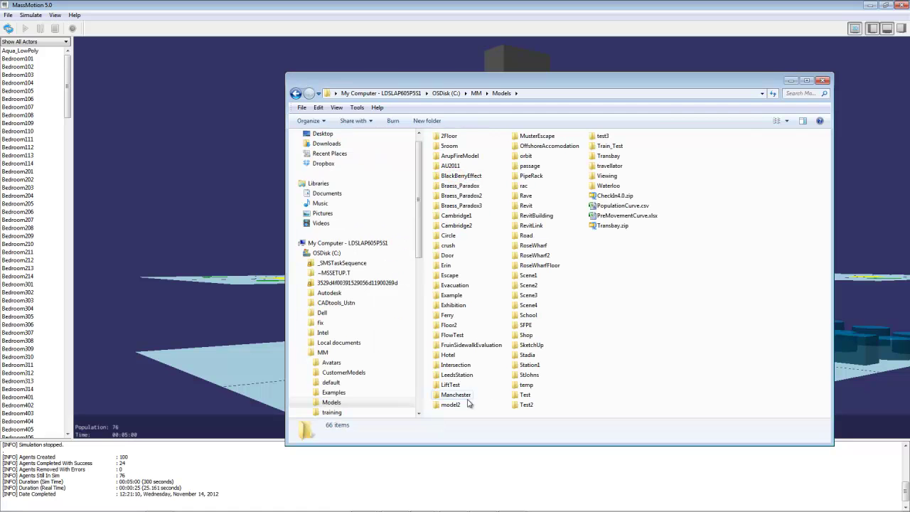
double_click(448, 354)
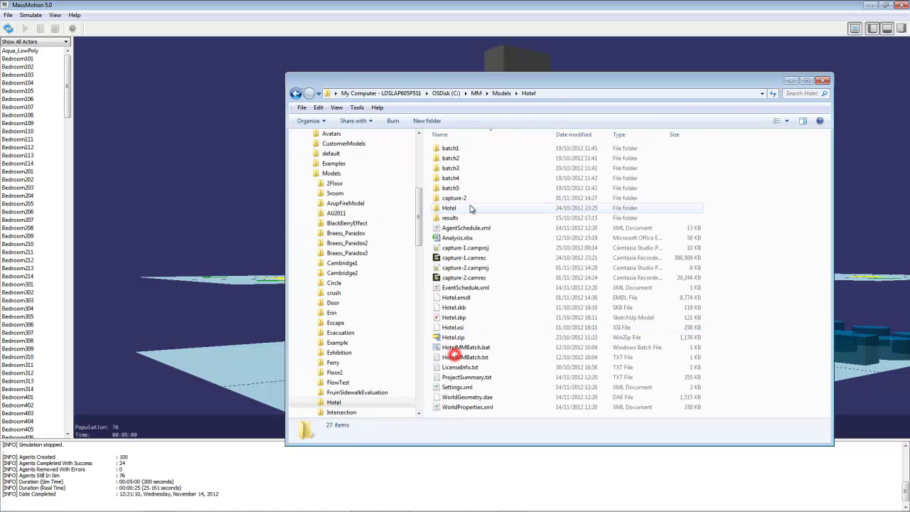
double_click(458, 217)
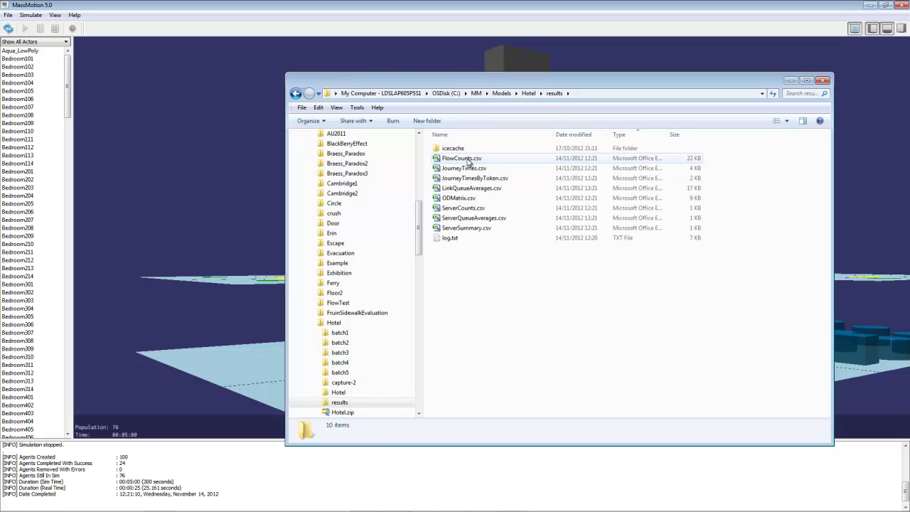
Examine the flow counts per interval in FlowCounts.csv in Excel, then close the file.
double_click(468, 159)
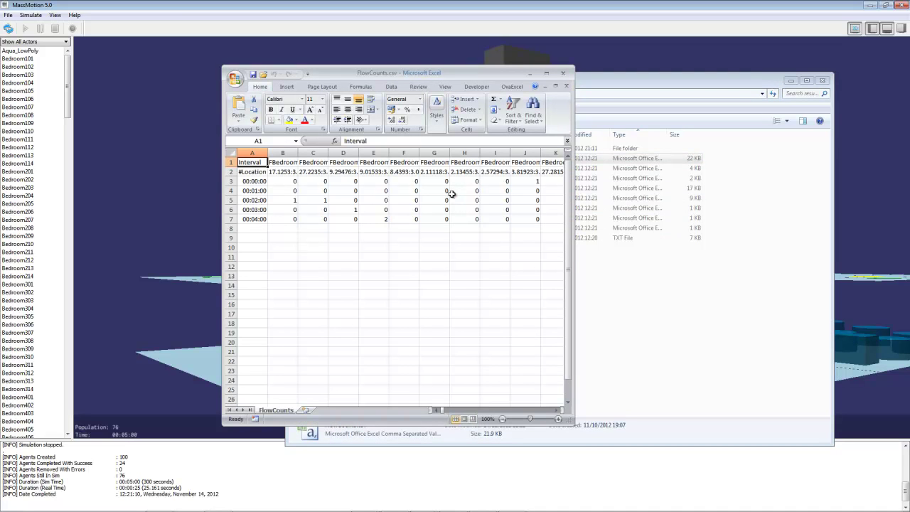
double_click(343, 74)
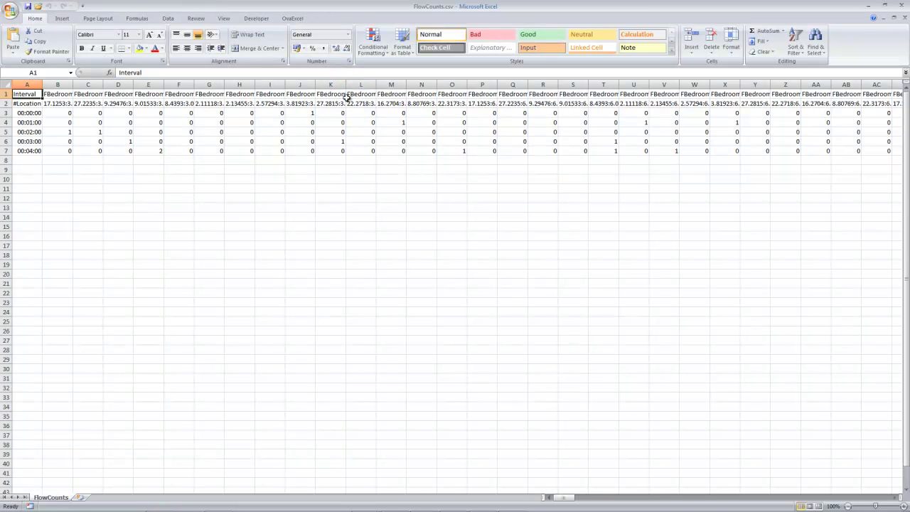
left_click(901, 16)
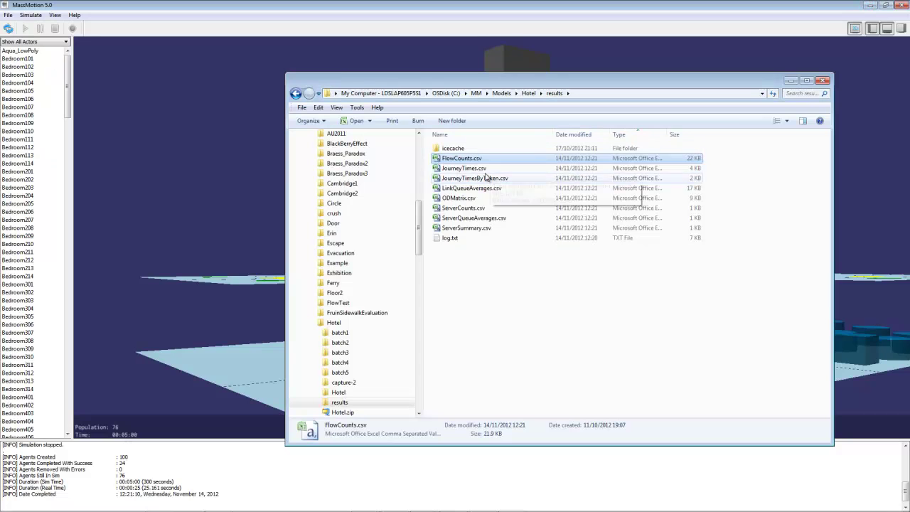
Open JourneyTimes.csv in Excel, fit all column widths, and examine the agents' exit times, locations, distances and total durations.
double_click(485, 175)
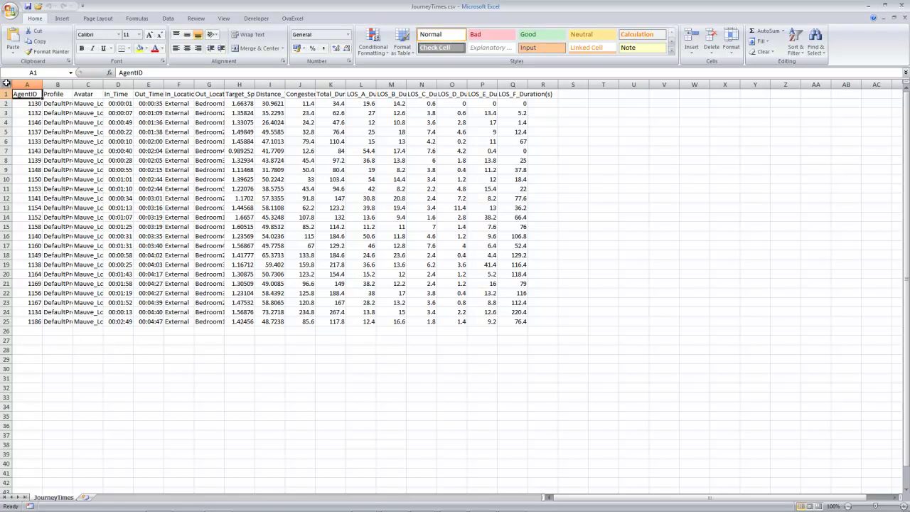
left_click(6, 83)
double_click(42, 85)
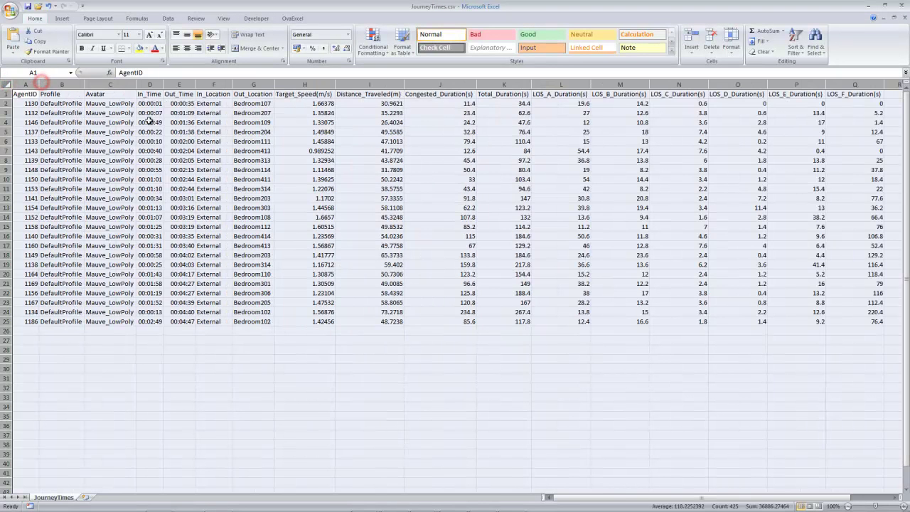
left_click(173, 137)
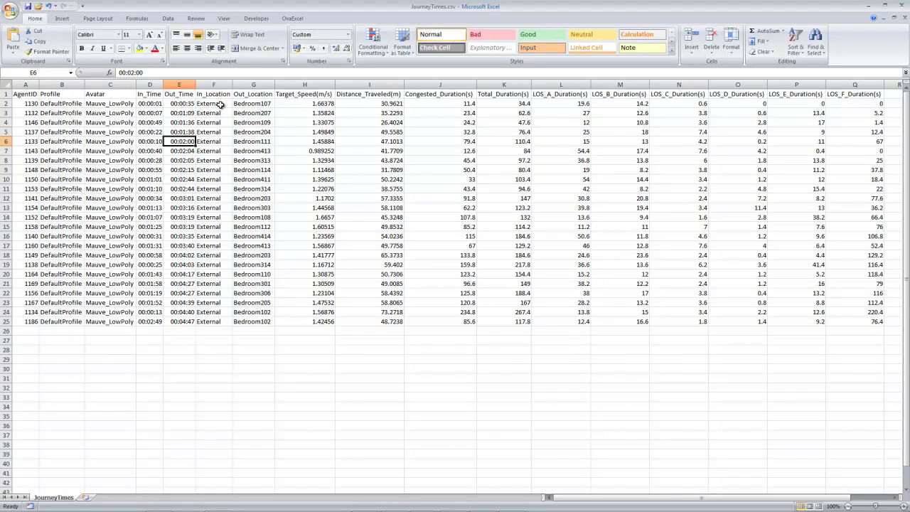
left_click(223, 197)
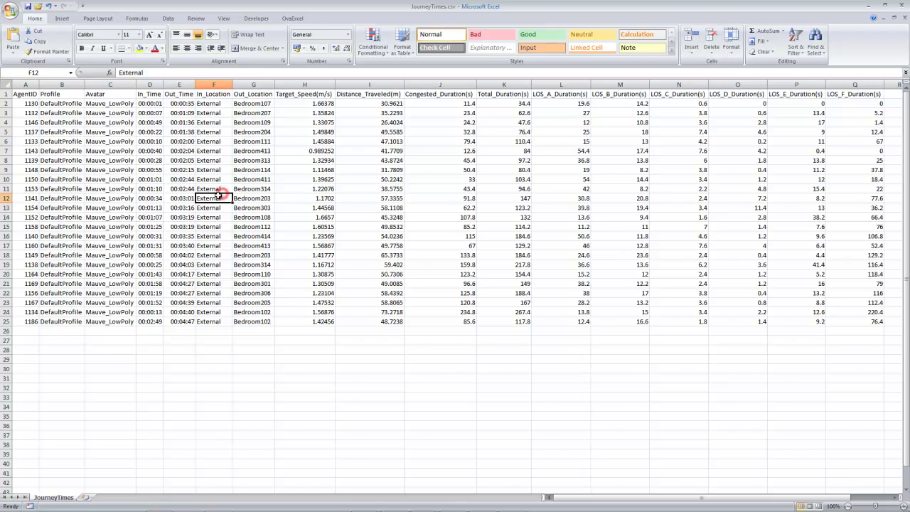
left_click(259, 197)
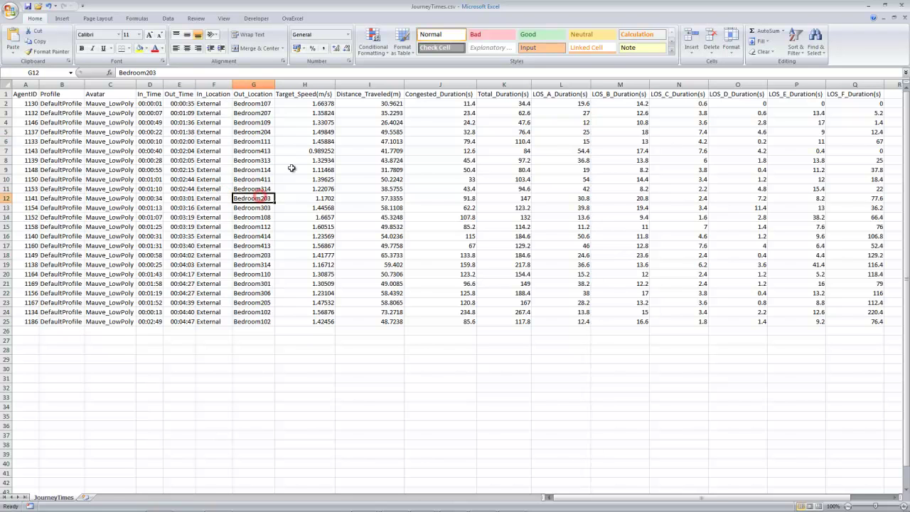
left_click(372, 196)
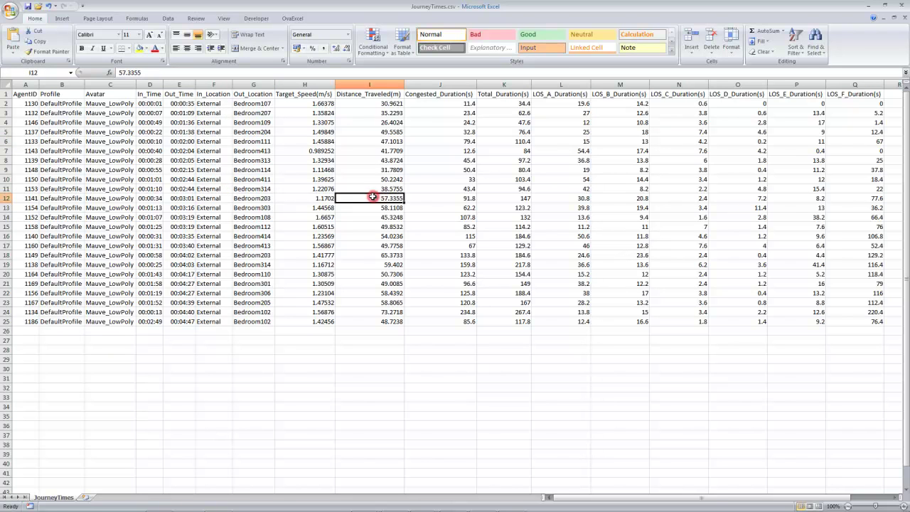
left_click(506, 202)
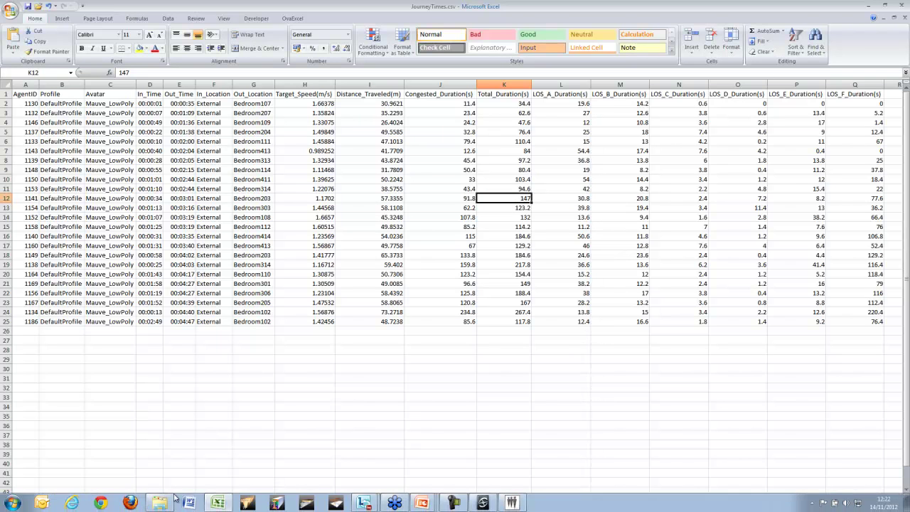
Reopen FlowCounts.csv from the results folder, examine the flow counts in its far columns, and return to the journey times.
left_click(160, 503)
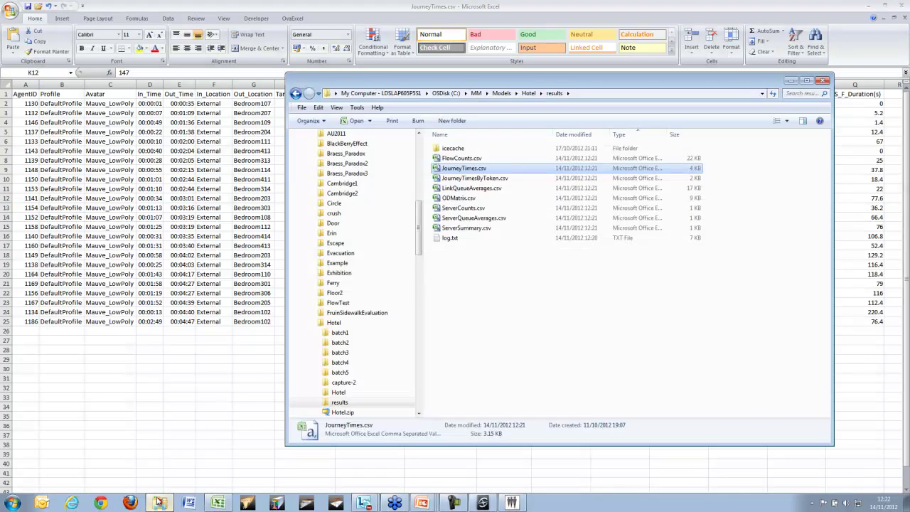
double_click(464, 159)
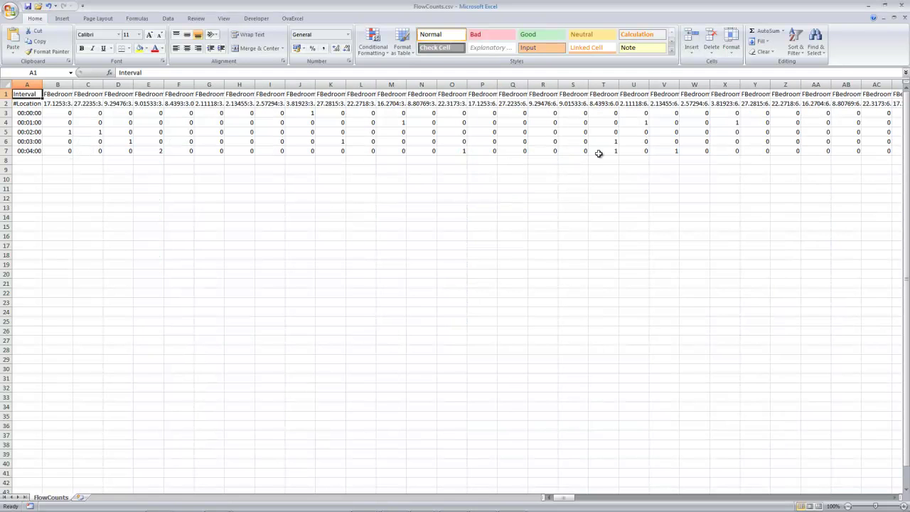
left_click_drag(565, 497, 894, 487)
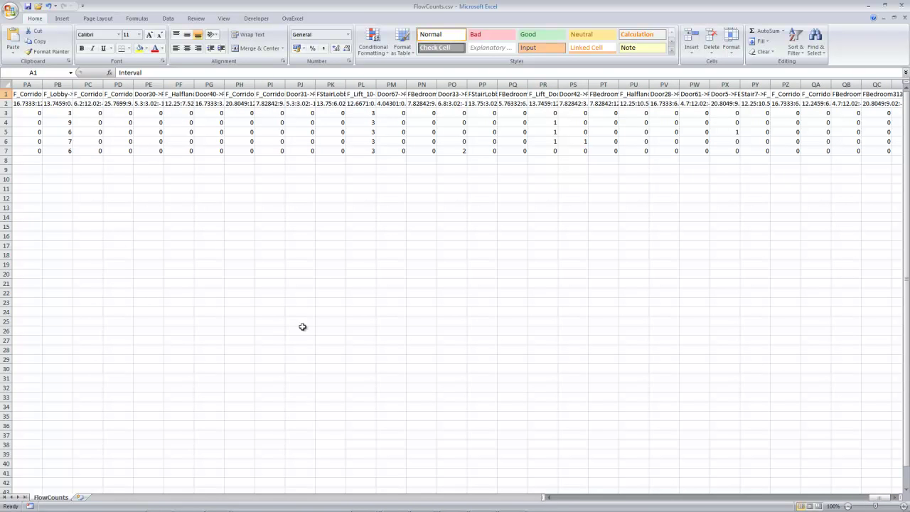
key("alt+Tab")
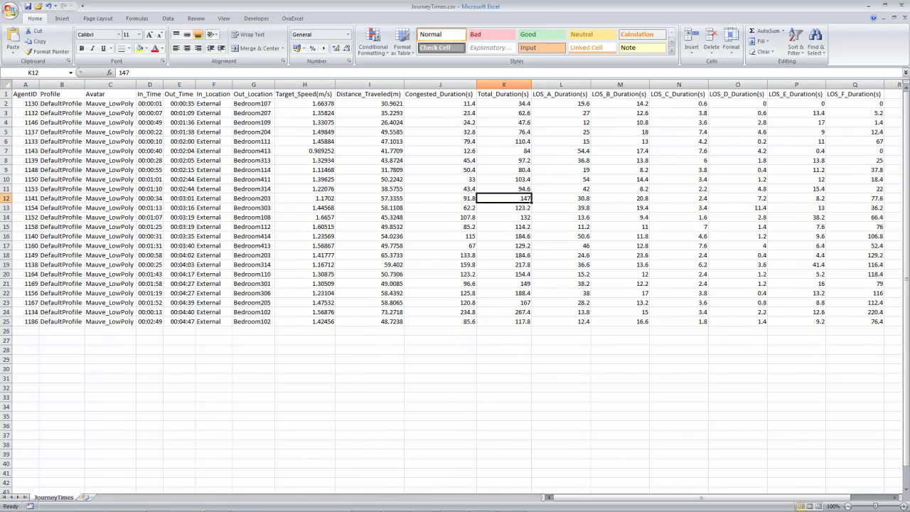
Close JourneyTimes.csv without saving and FlowCounts.csv, then minimize Excel.
left_click(153, 506)
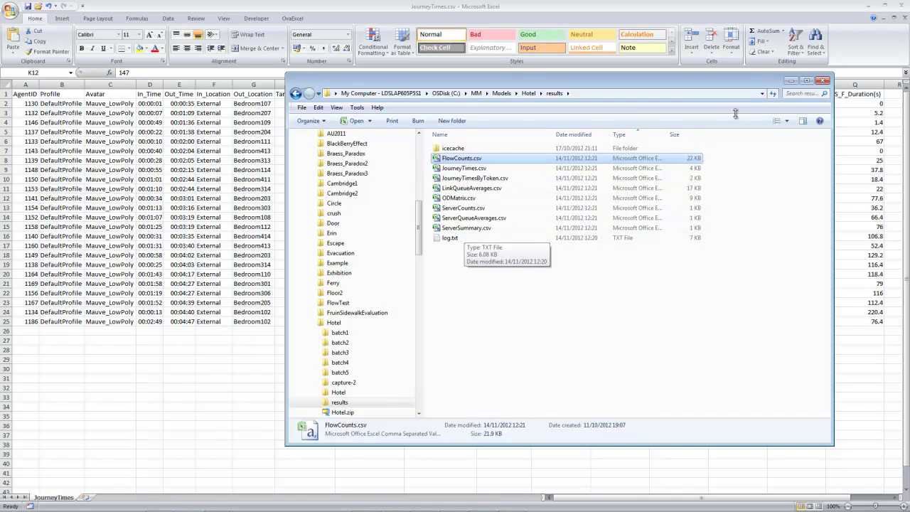
left_click(796, 6)
left_click(905, 18)
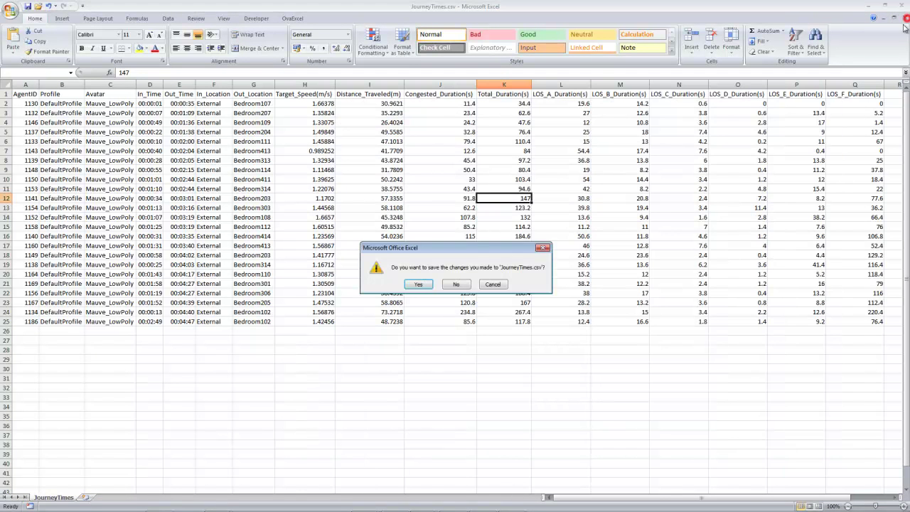
left_click(456, 283)
left_click(905, 18)
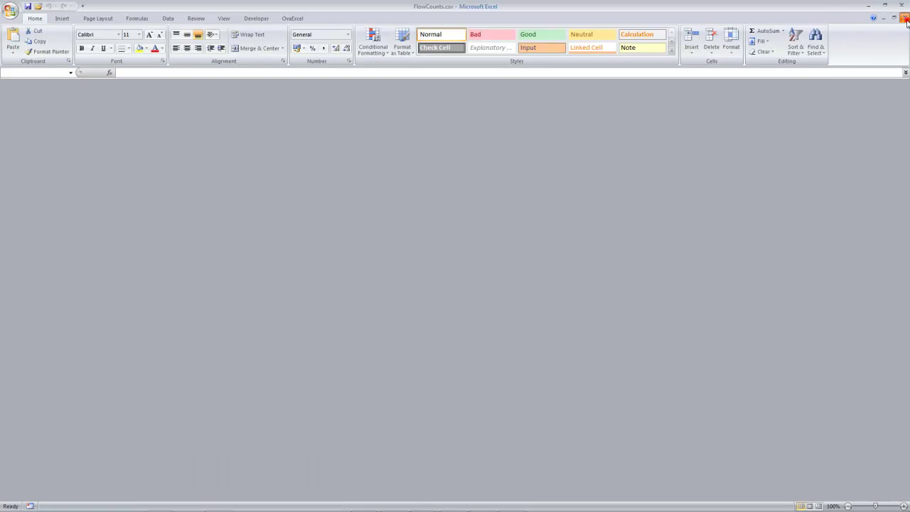
left_click(868, 6)
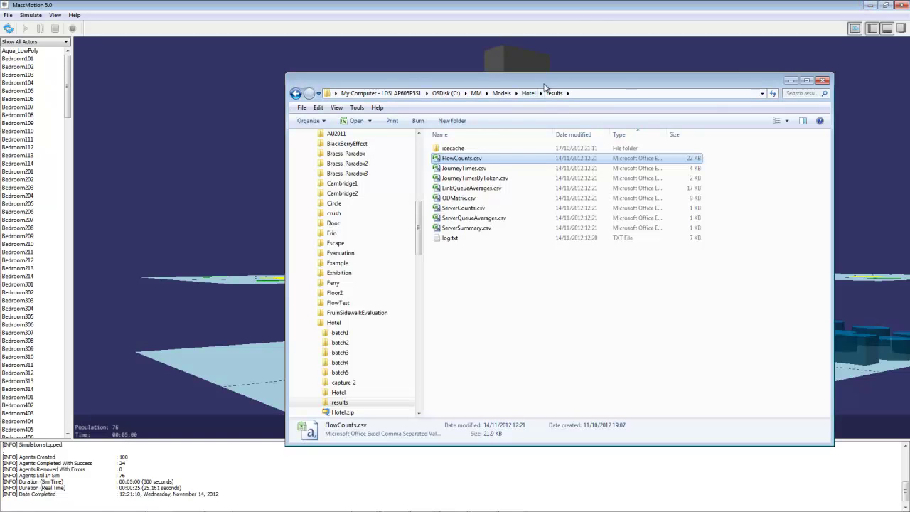
Switch to Softimage and assign the CheckIn action to the agents of New_Rule in its population settings.
mouse_move(363, 505)
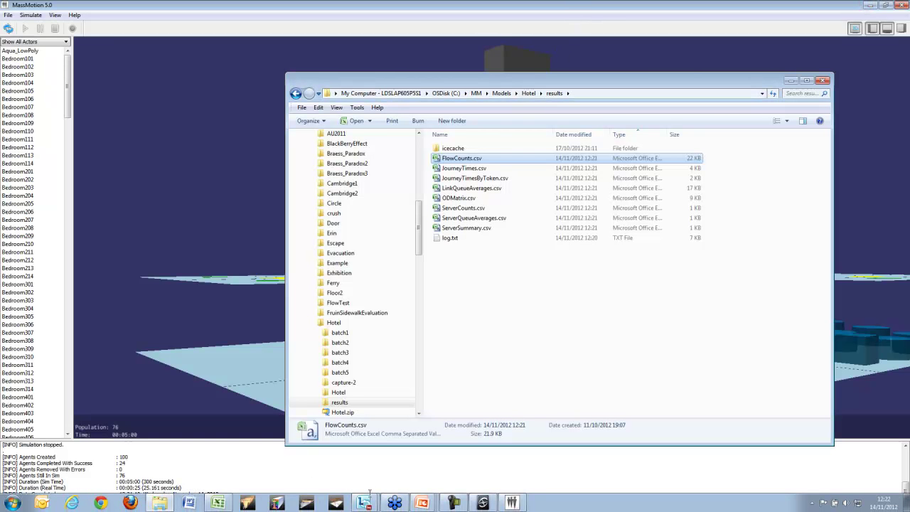
left_click(484, 503)
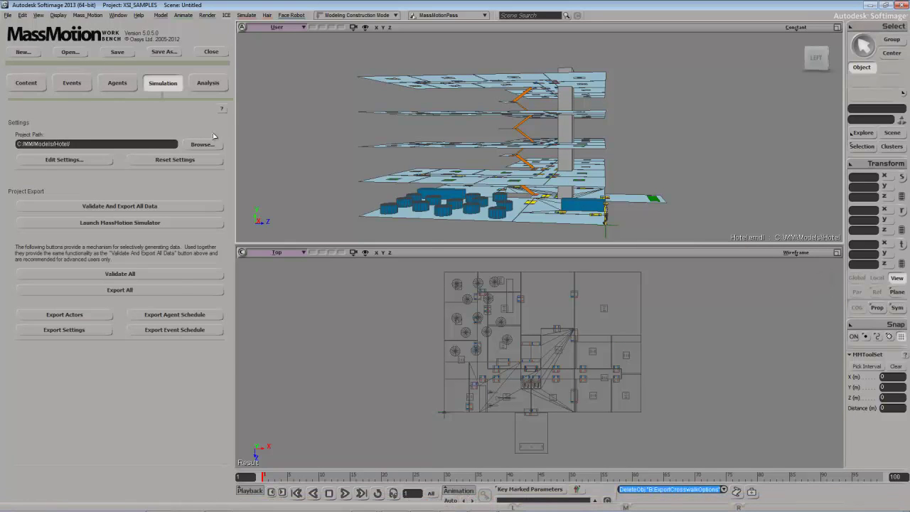
left_click(118, 83)
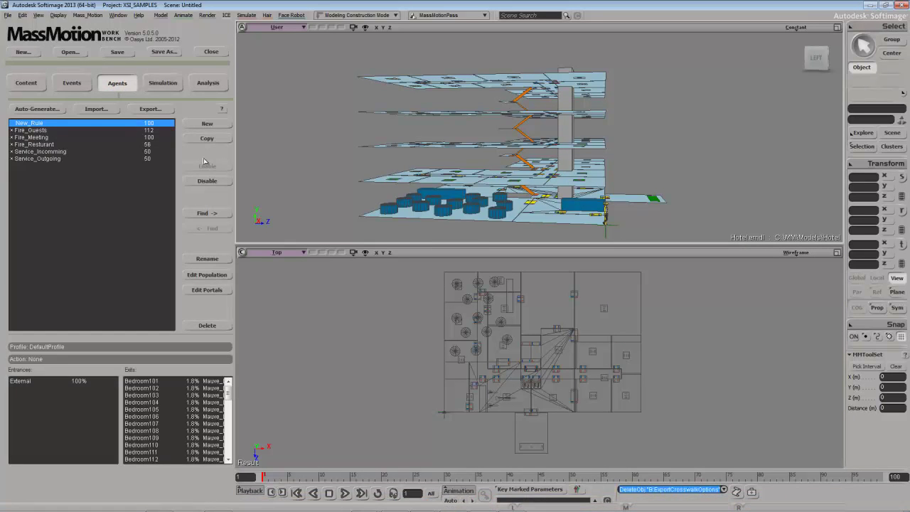
left_click(208, 276)
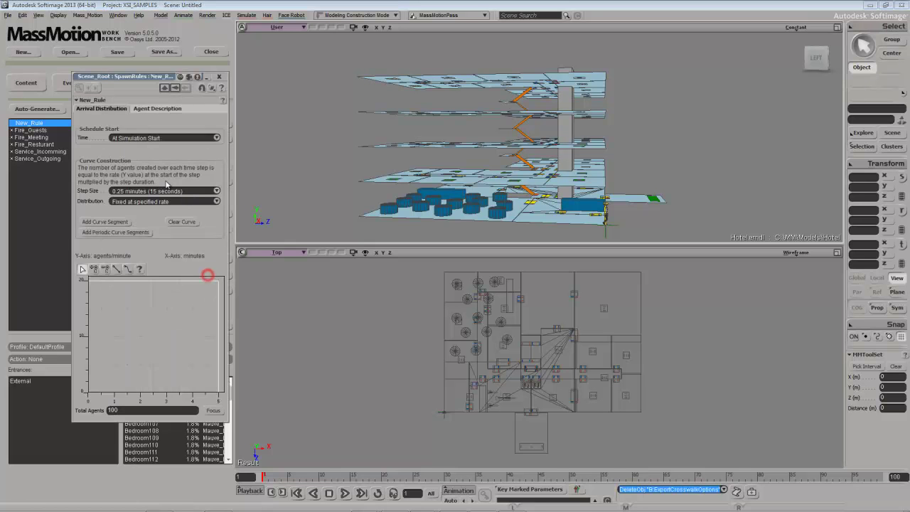
left_click(157, 108)
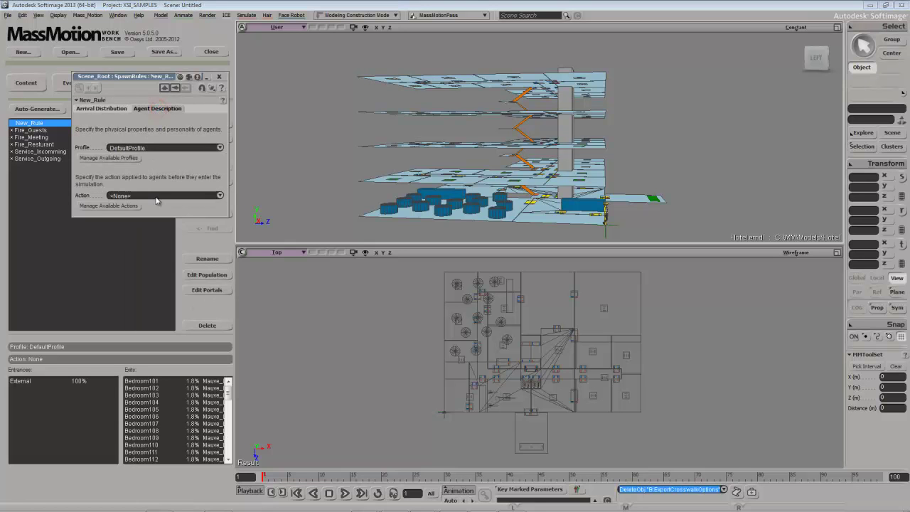
left_click(221, 195)
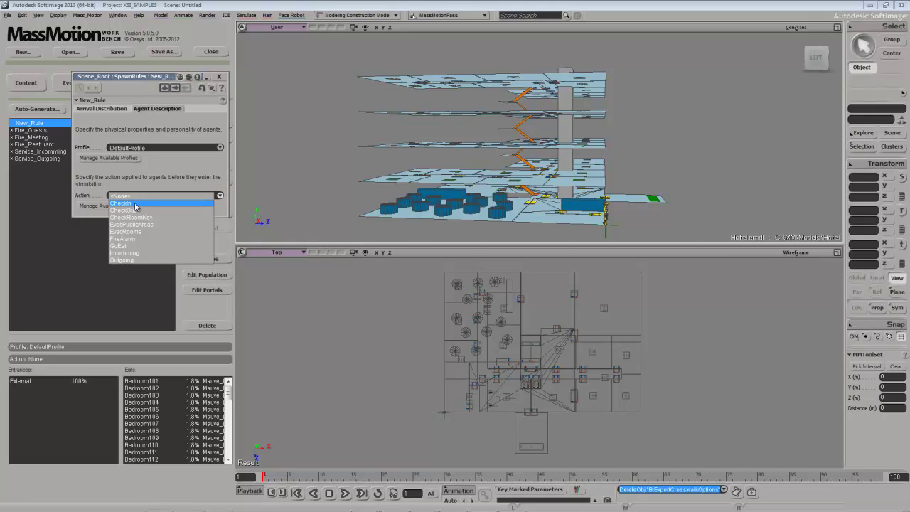
left_click(135, 204)
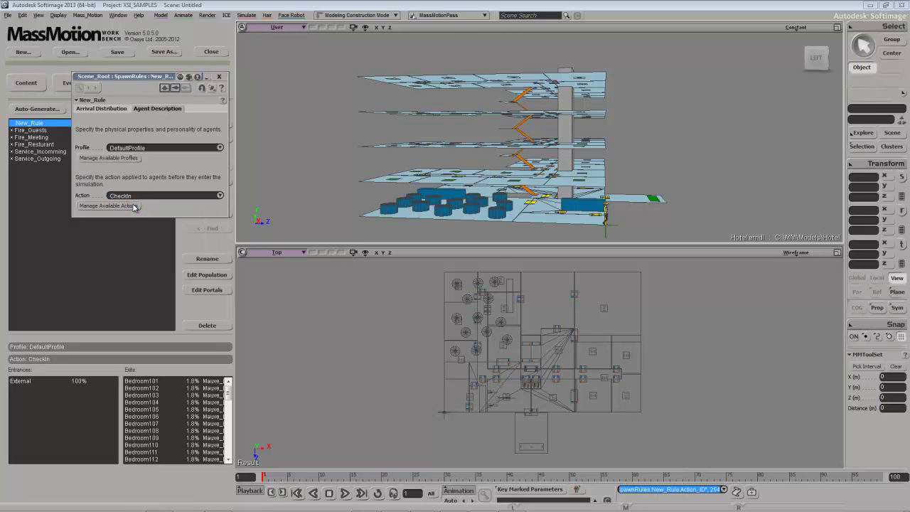
Open the list of available actions, view the graph of the CheckIn action, and close the graph image.
left_click(132, 205)
left_click_drag(343, 84, 314, 83)
left_click(252, 106)
left_click(452, 239)
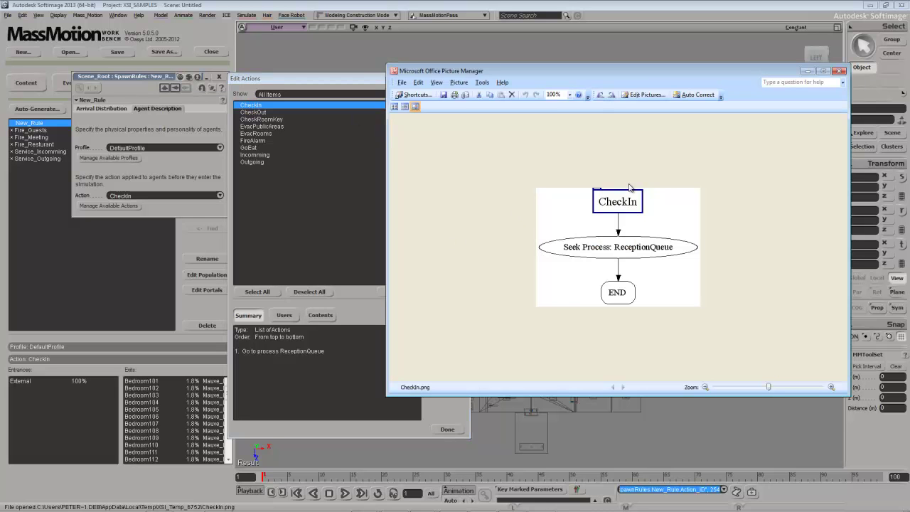
left_click_drag(650, 73, 313, 113)
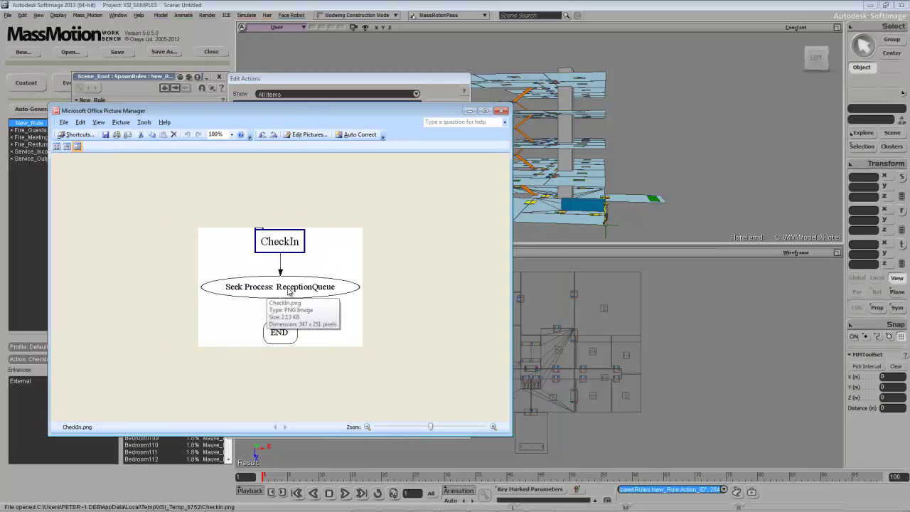
left_click(501, 112)
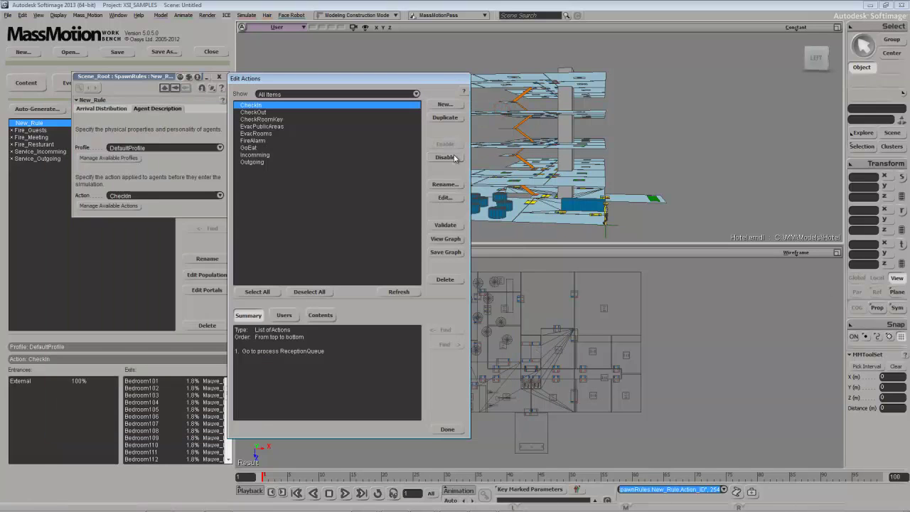
Locate the ReceptionQueue process in the plan and examine its queue line up close in both viewports.
left_click_drag(392, 83, 219, 66)
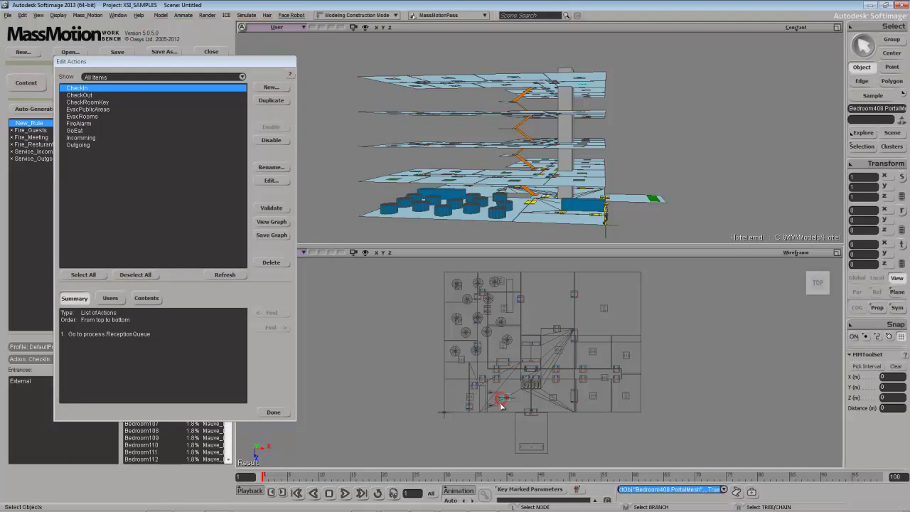
left_click(503, 400)
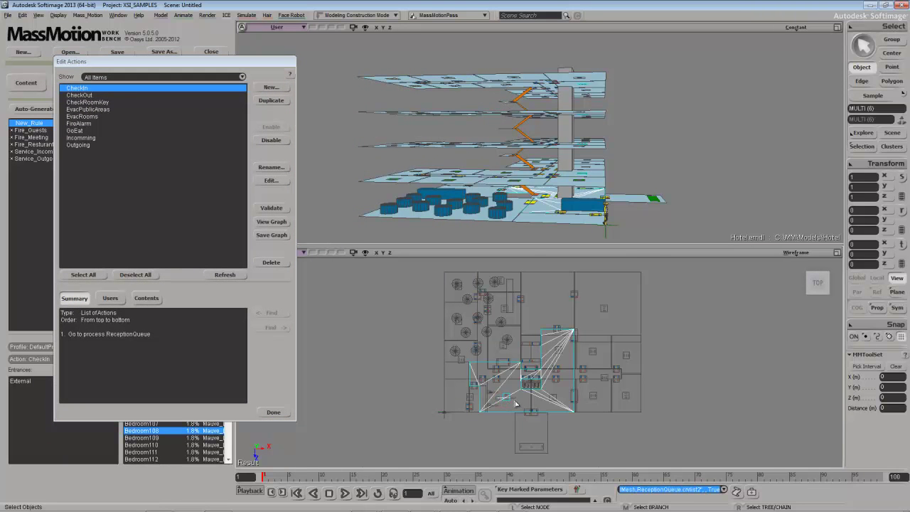
key("shift+f")
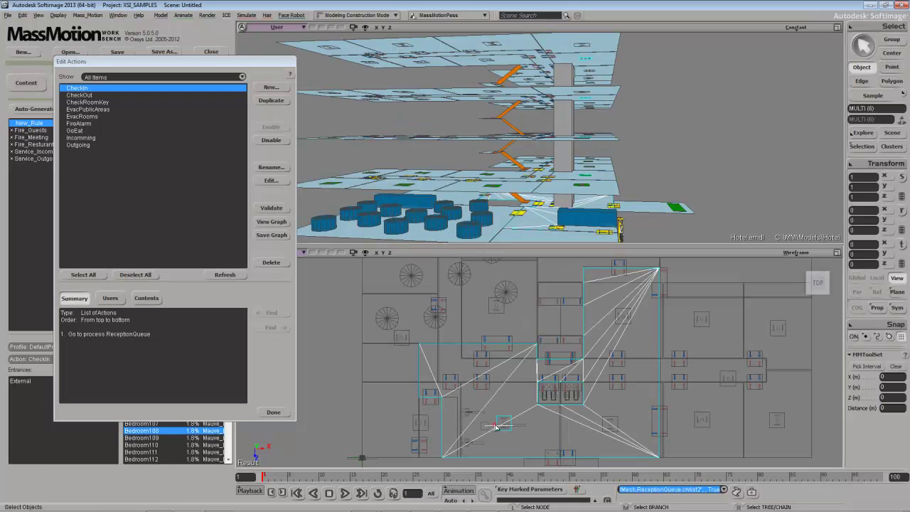
left_click(496, 425)
key("f")
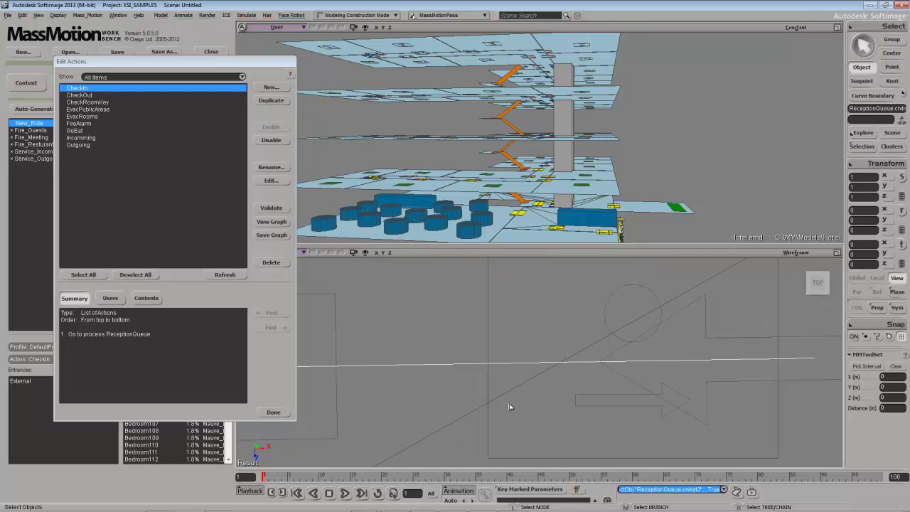
key("f")
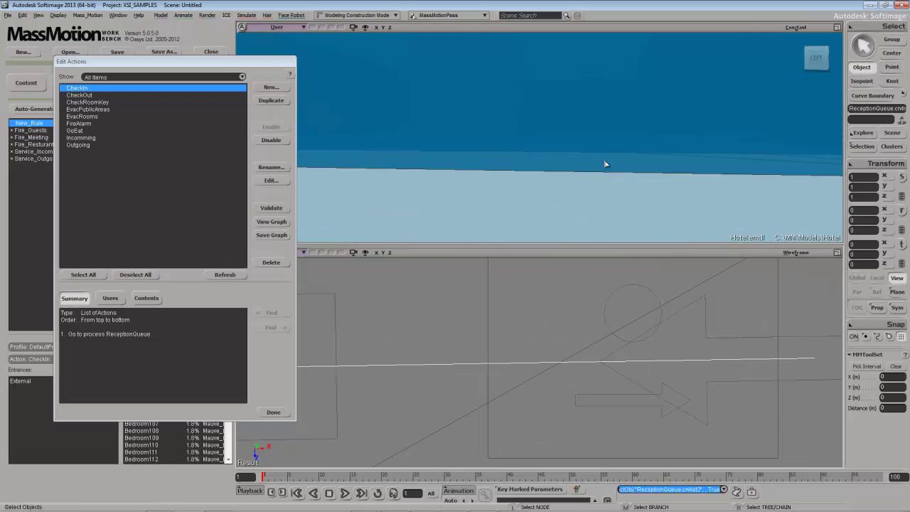
scroll(603, 160, "down", 10)
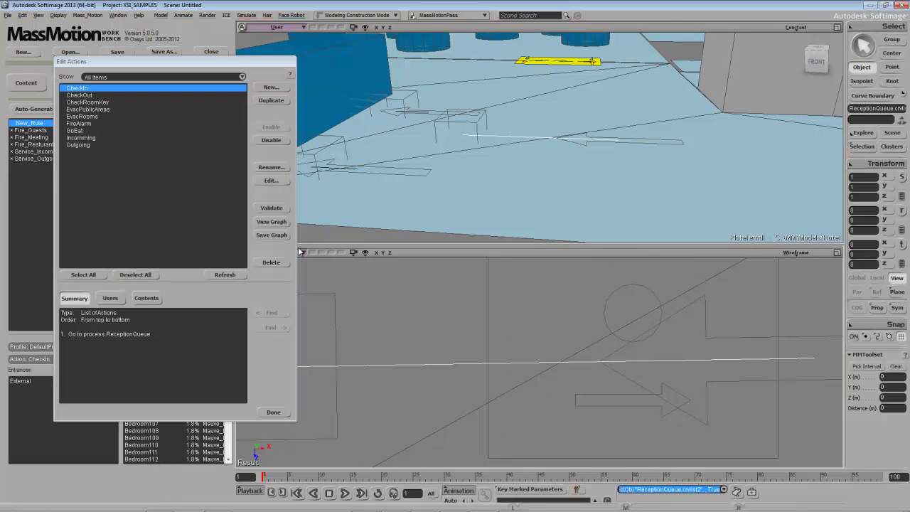
Close the action list and the rule's population settings, and view the reception desk with its queue in the 3D view.
left_click(274, 412)
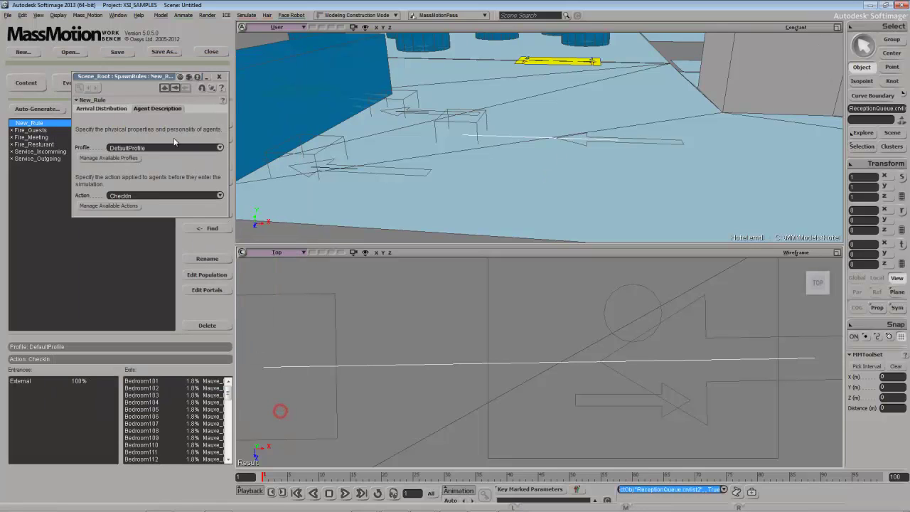
left_click(216, 74)
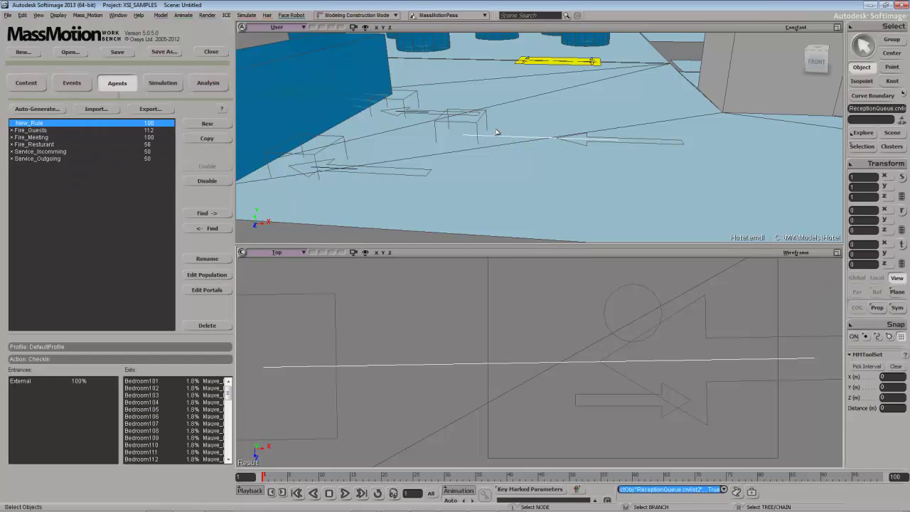
middle_click_drag(338, 153, 371, 127)
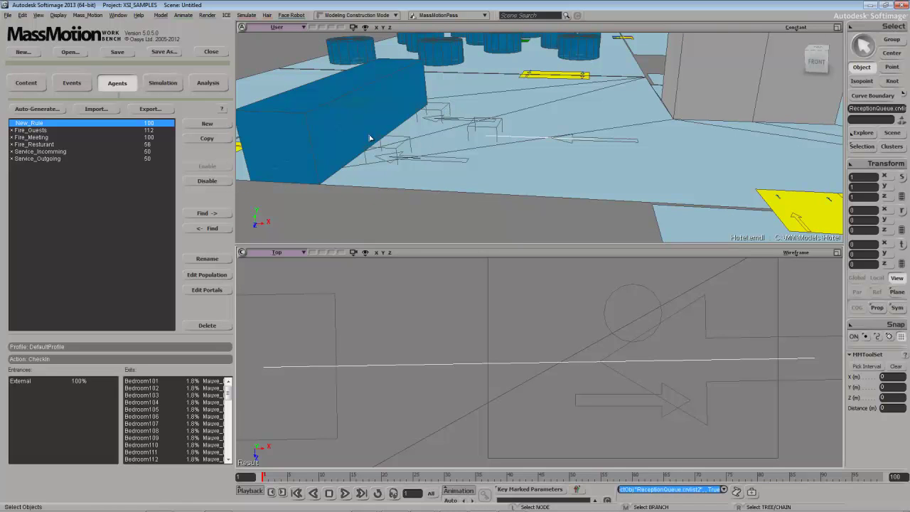
scroll(605, 128, "down", 4)
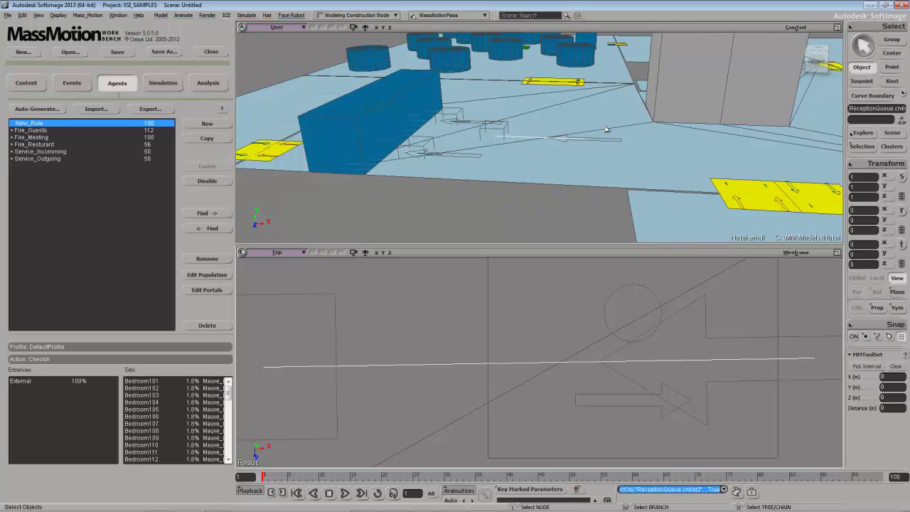
Validate and export all simulation data, and reload the exported hotel project in the MassMotion simulator.
left_click(163, 82)
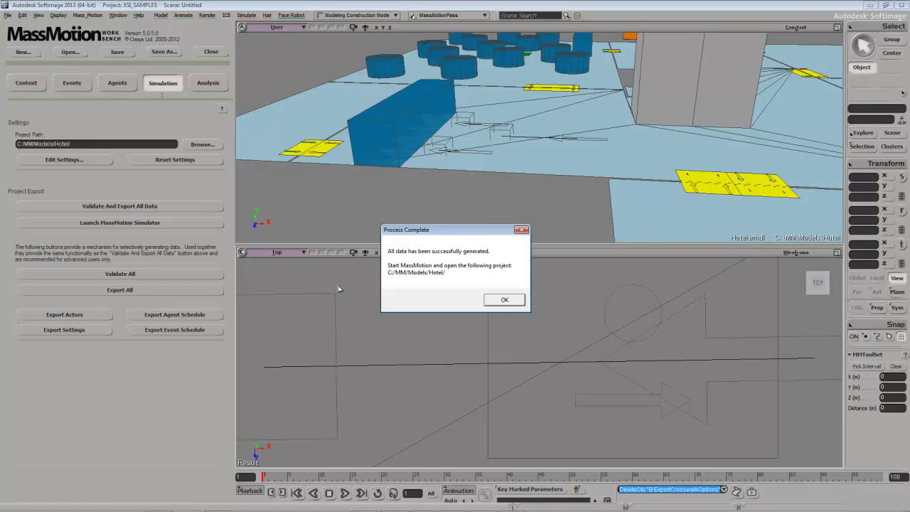
left_click(484, 302)
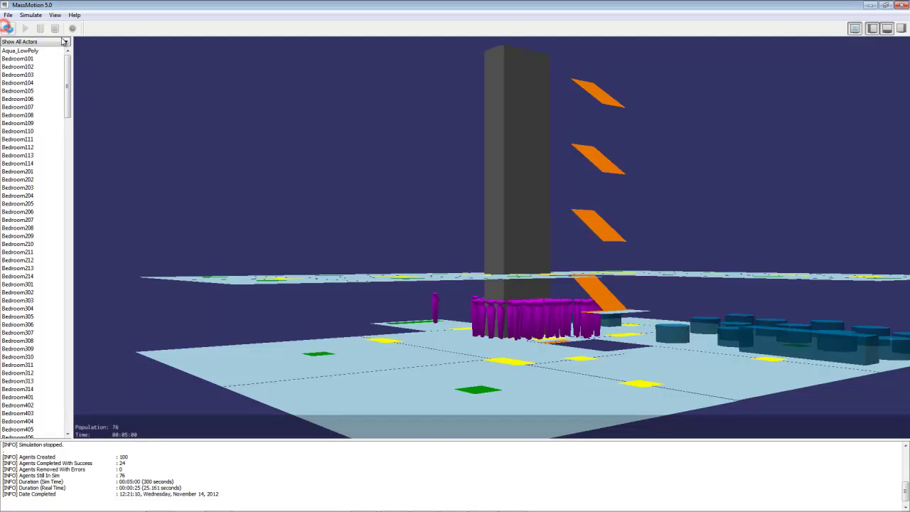
left_click(8, 28)
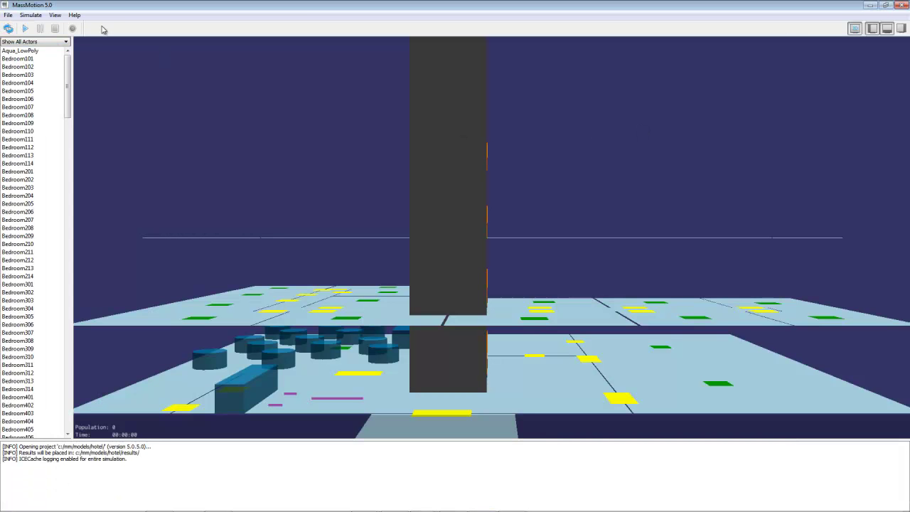
Run the simulation to about 33 seconds, pause it, and show the properties of an agent heading for the reception queue.
left_click(25, 29)
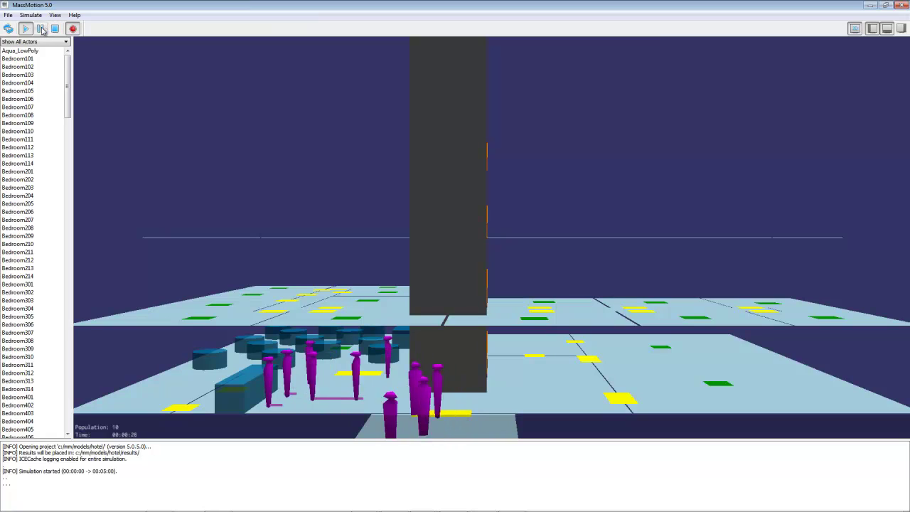
left_click(41, 28)
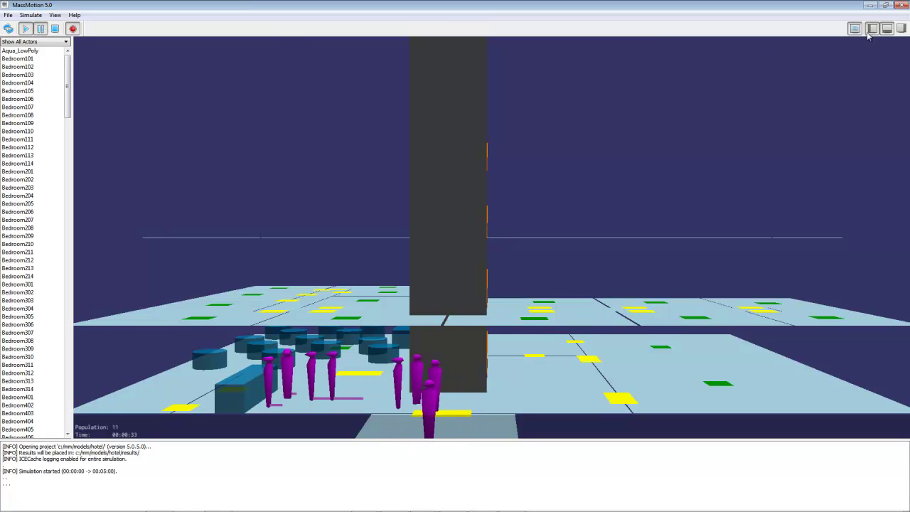
left_click(900, 28)
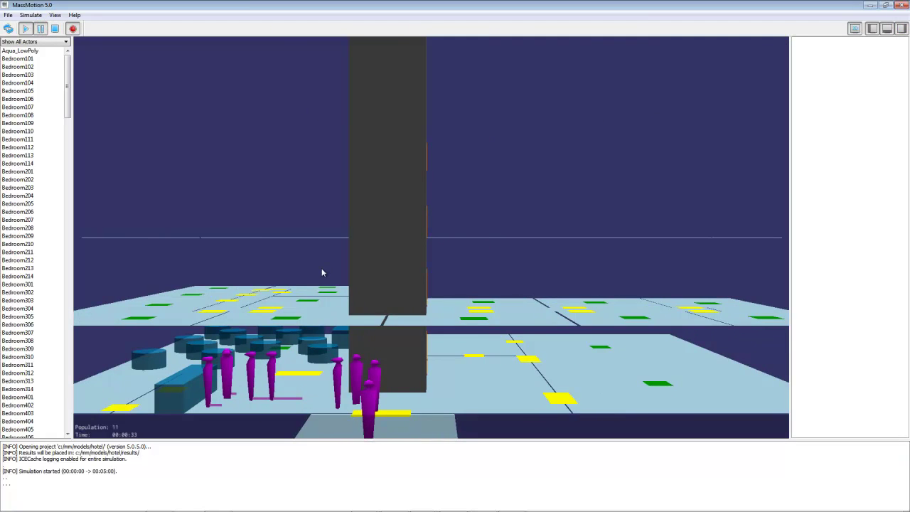
left_click(340, 377)
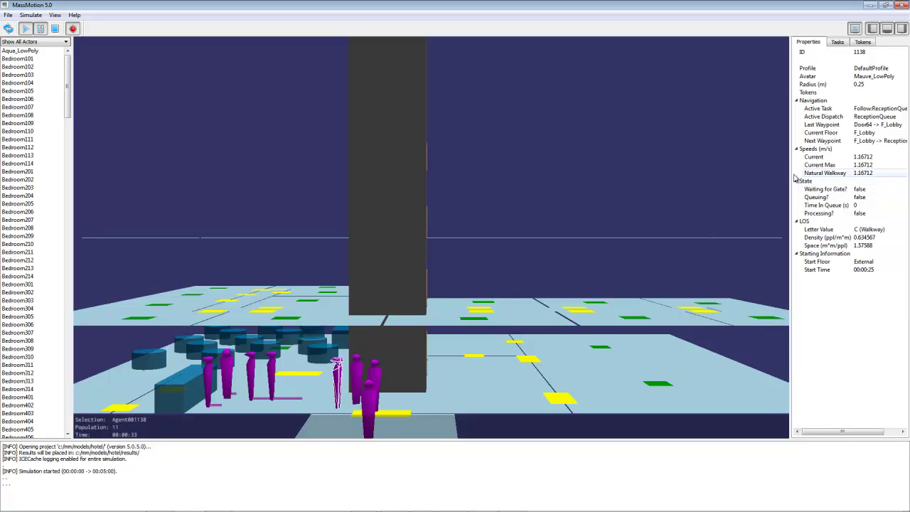
left_click_drag(791, 176, 753, 175)
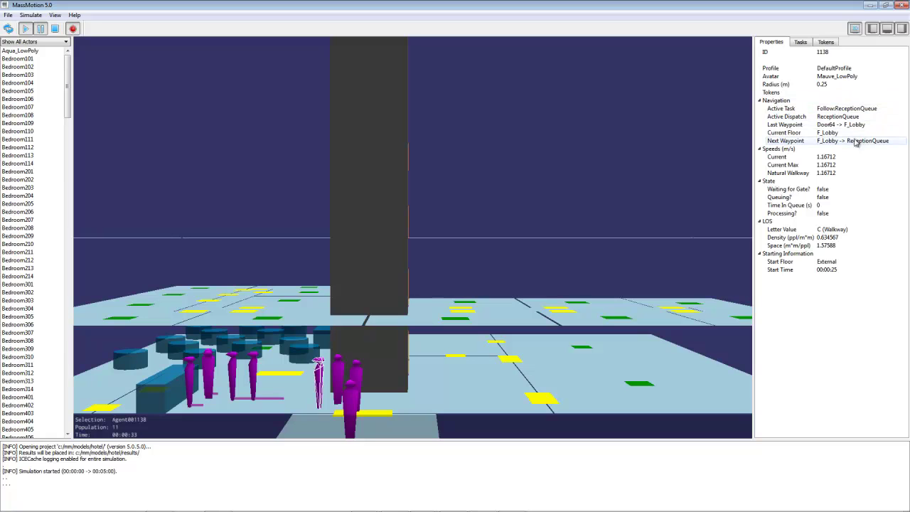
Compare the task lists of the selected agent, an agent waiting in the queue and the agent beside the reception desk.
left_click(801, 43)
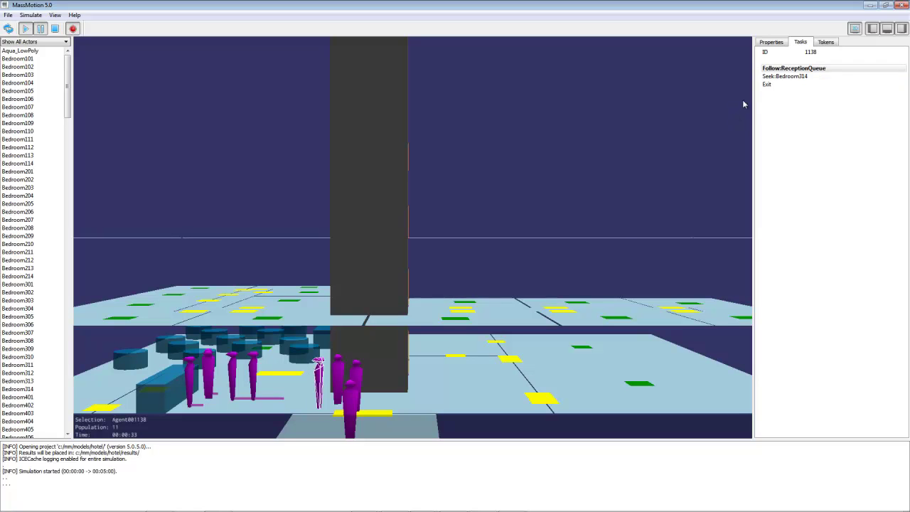
left_click(232, 367)
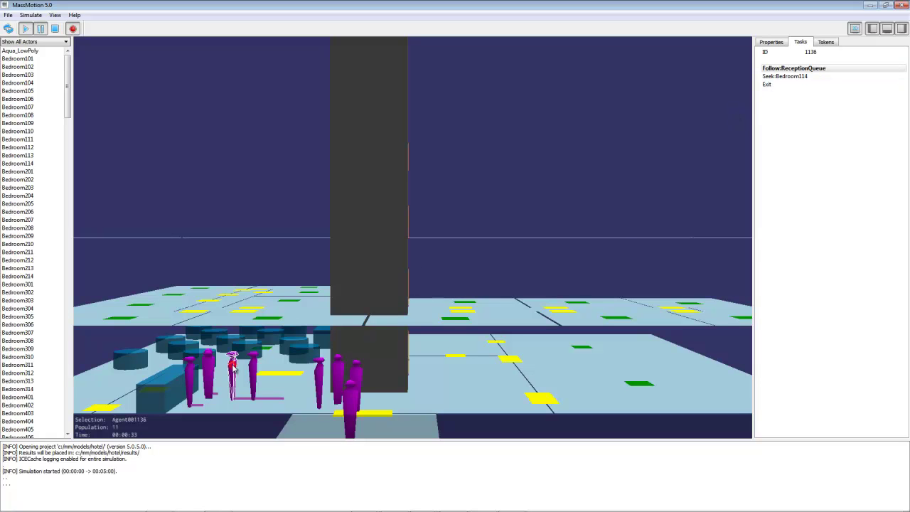
left_click(207, 361)
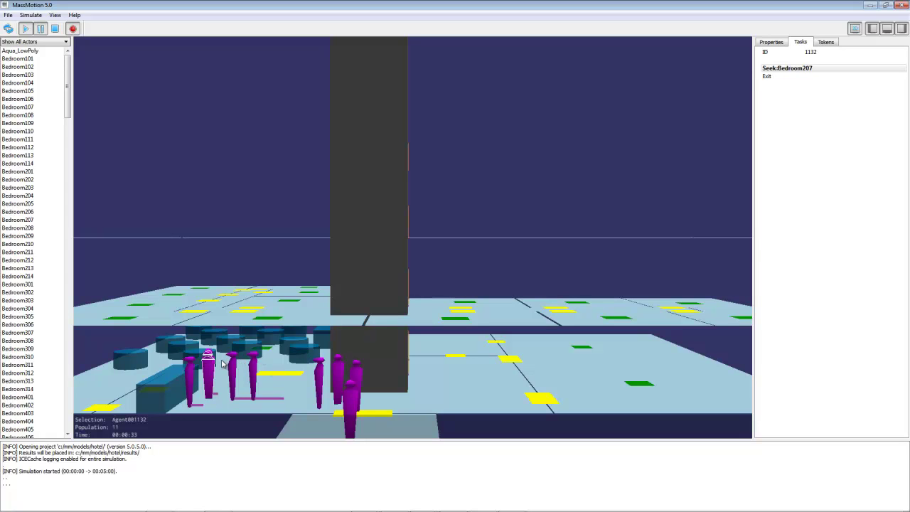
middle_click_drag(226, 365, 461, 251)
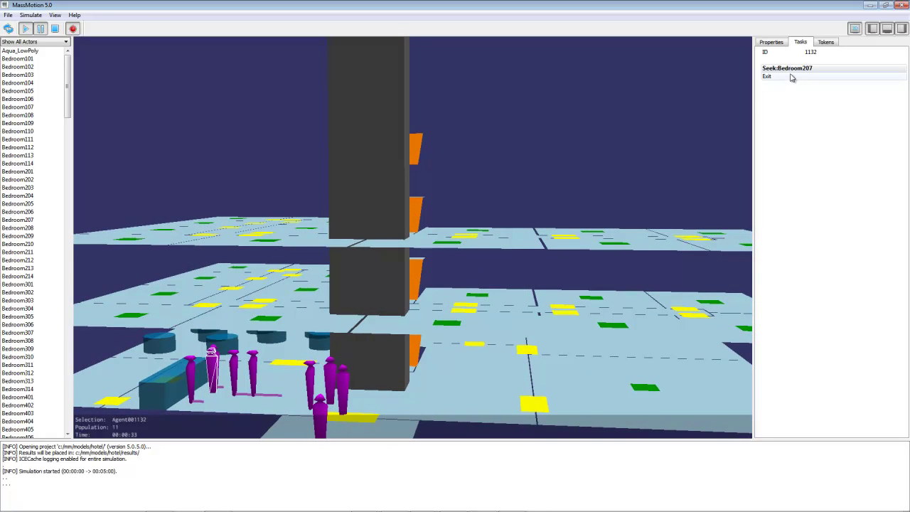
Check the tokens of the agent beside the desk and of one approaching the queue, and resume the simulation.
left_click(823, 42)
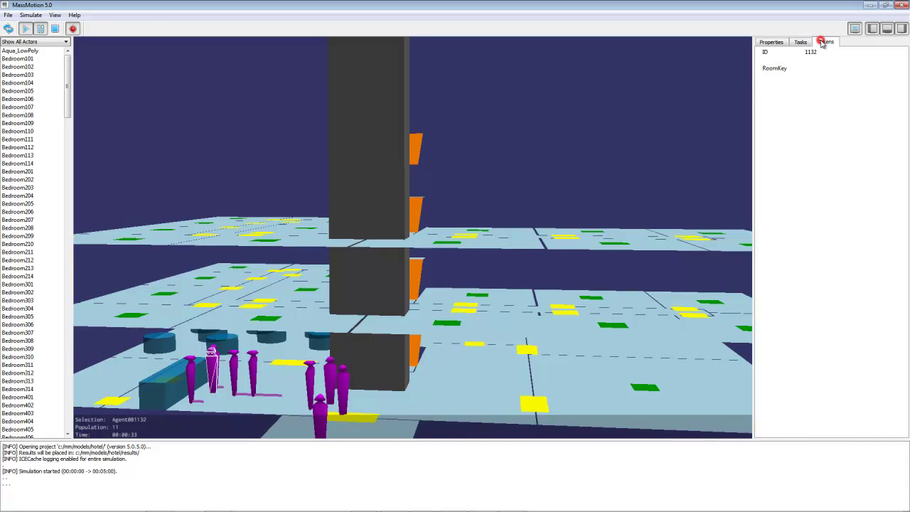
left_click(774, 68)
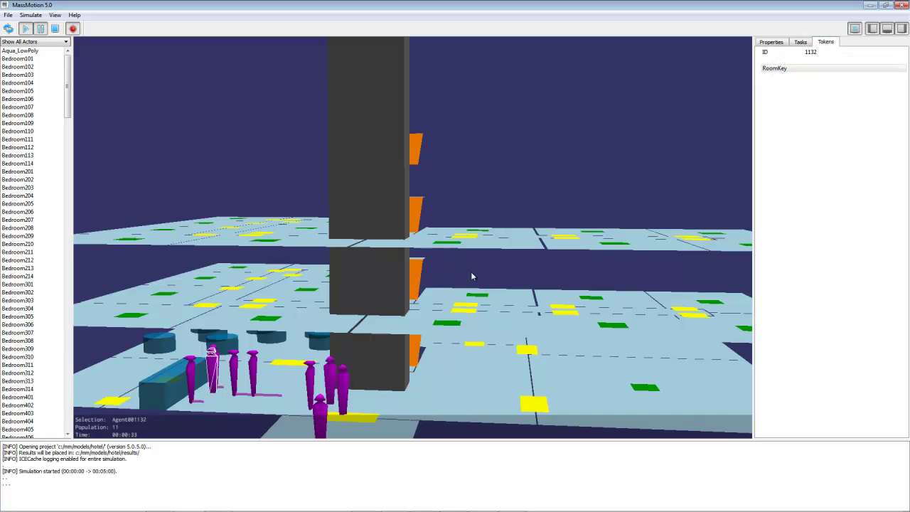
middle_click_drag(480, 270, 336, 315)
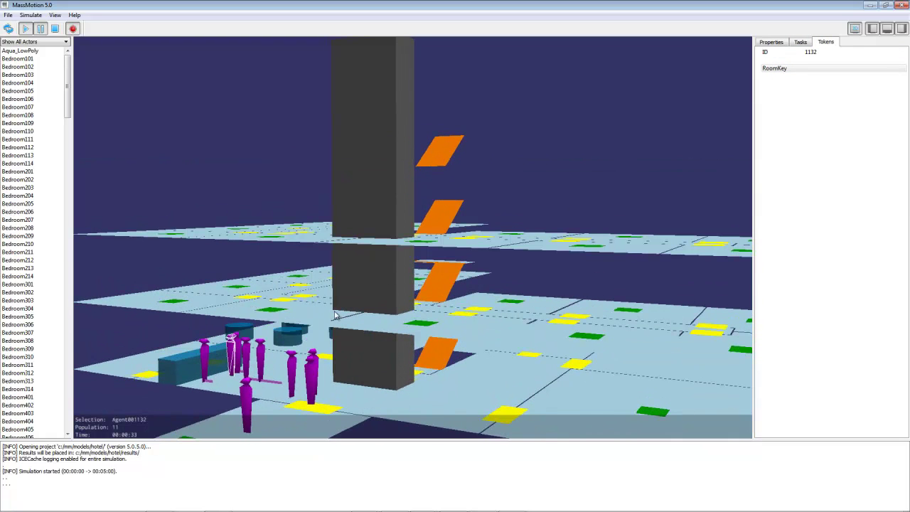
left_click(290, 367)
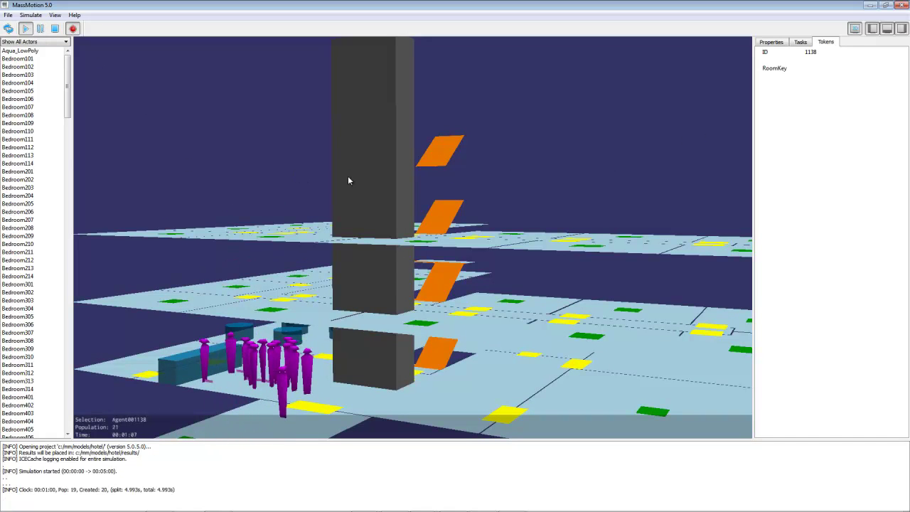
Watch the agents queue at reception and climb the stairs from several sides until the simulation ends at 5 minutes.
middle_click_drag(422, 259, 318, 260)
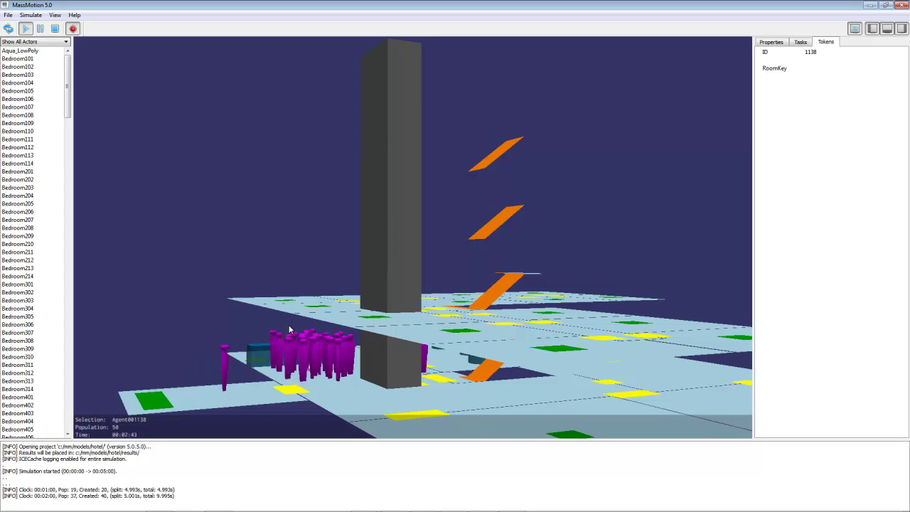
middle_click_drag(463, 175, 349, 199)
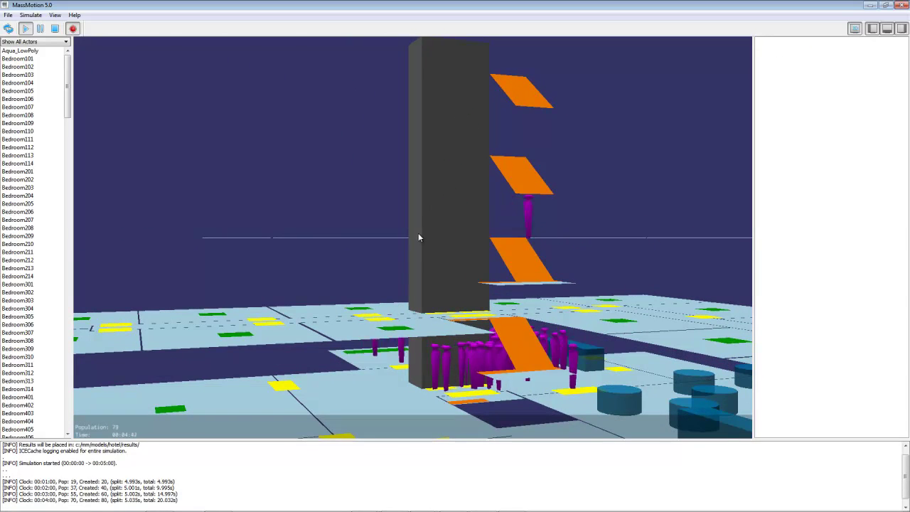
middle_click_drag(431, 266, 675, 274)
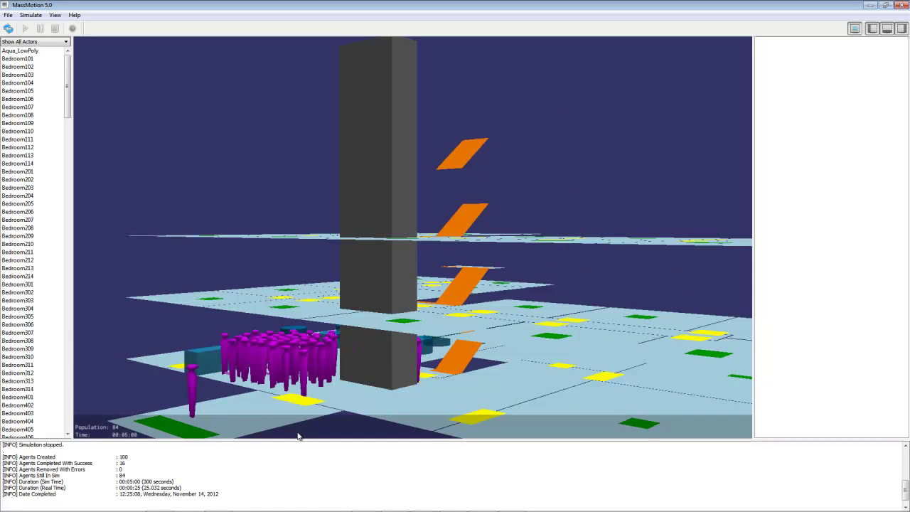
Open JourneyTimesByToken.csv from the Hotel results folder and fit all column widths to their contents.
mouse_move(287, 503)
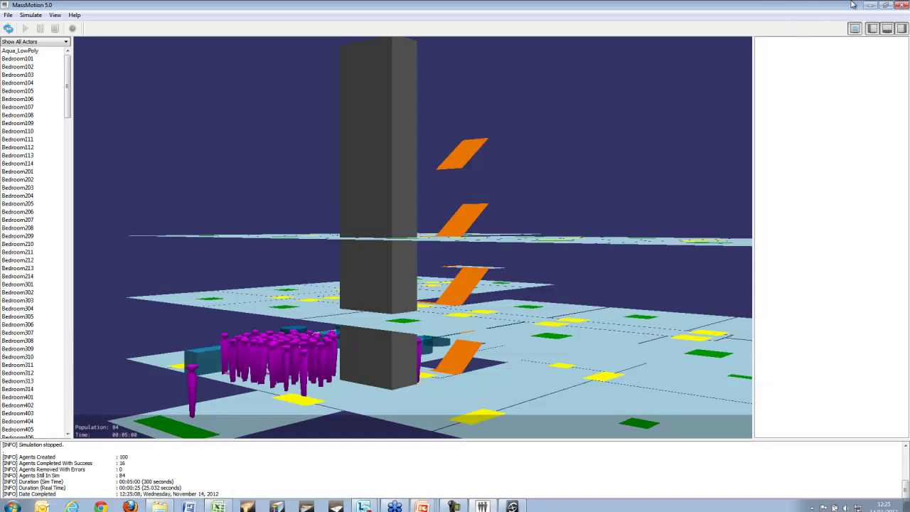
left_click(160, 503)
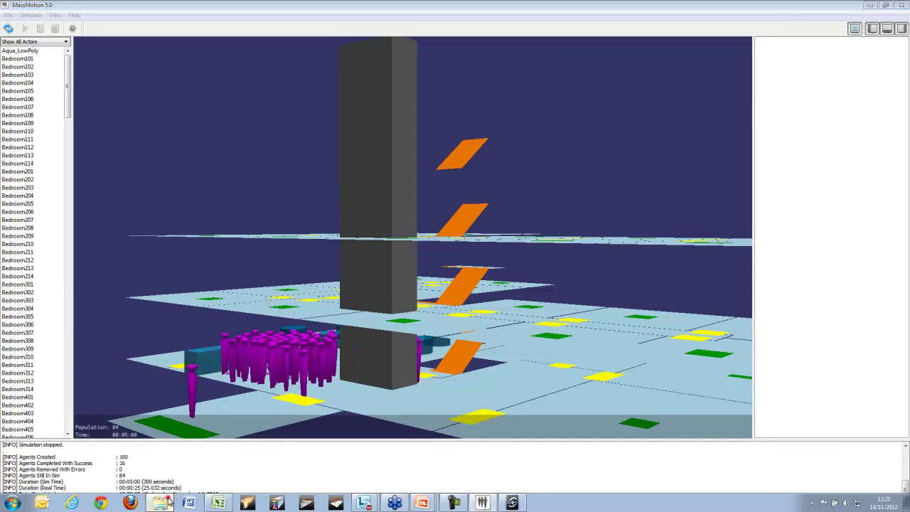
double_click(489, 178)
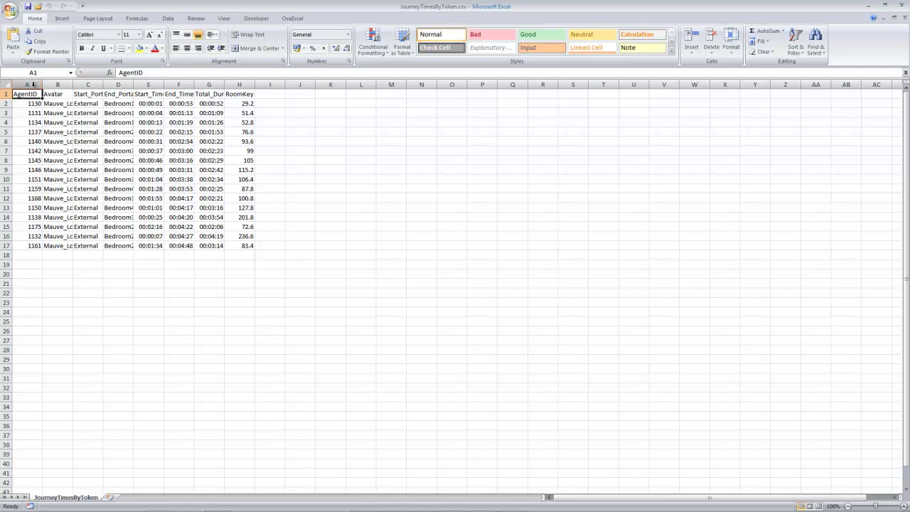
left_click(6, 84)
double_click(41, 84)
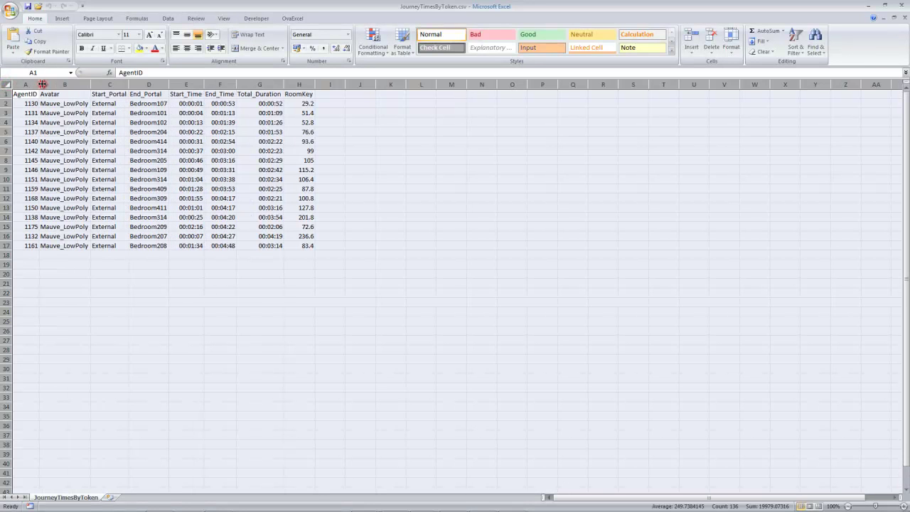
Review the Total_Duration and RoomKey times of the agents, and close the workbook without saving.
left_click(265, 122)
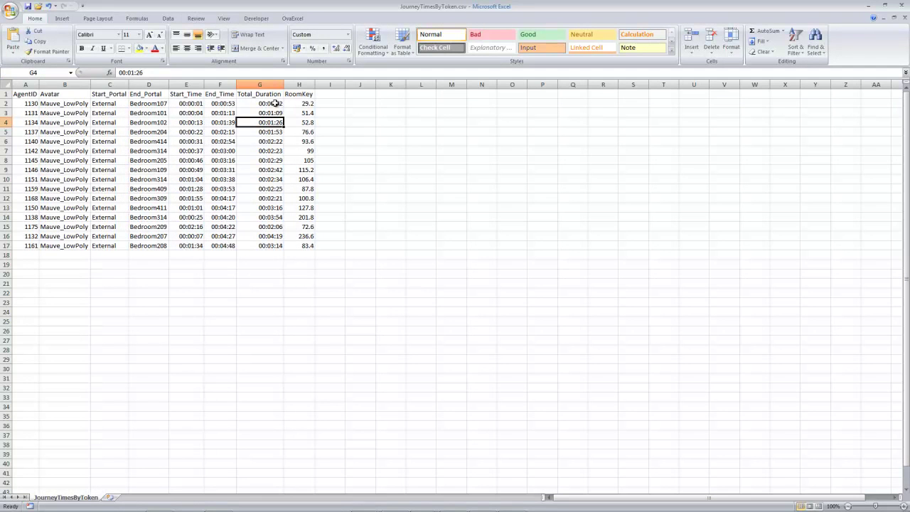
left_click_drag(299, 104, 305, 248)
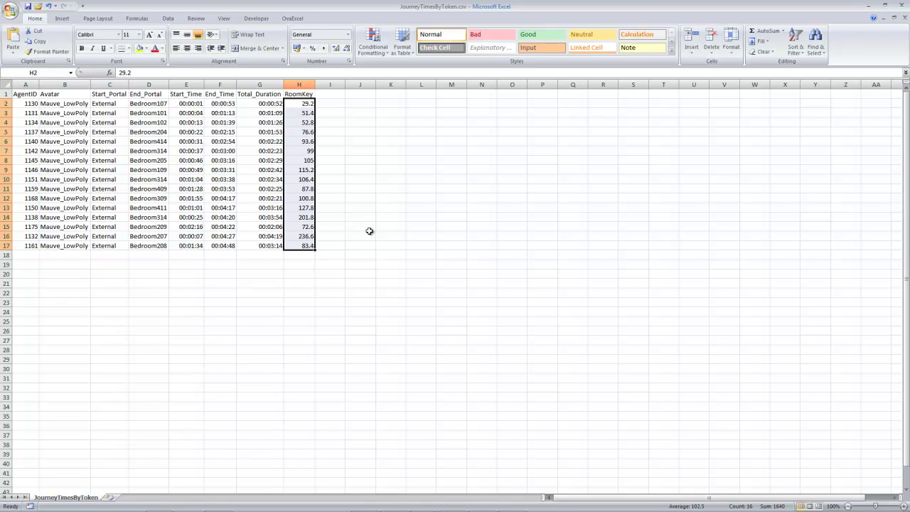
left_click(906, 20)
left_click(456, 283)
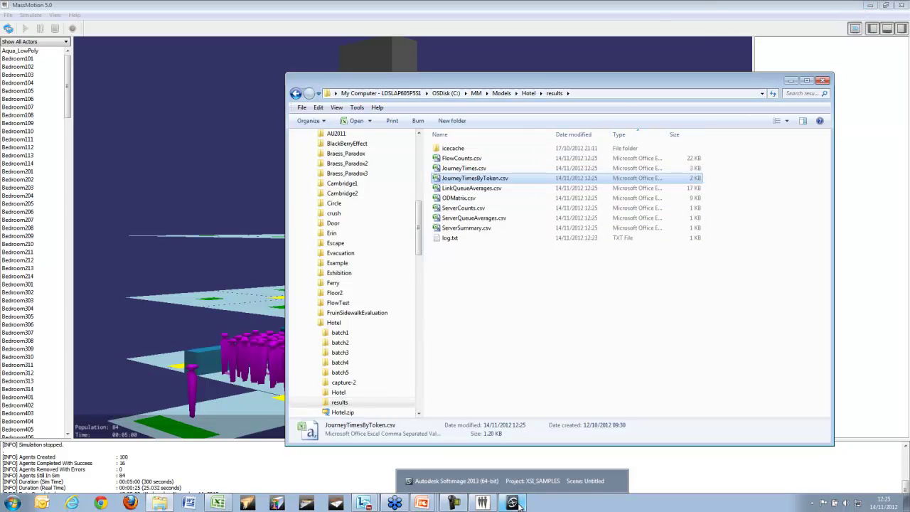
Switch to Softimage and disable the agent rule New_Rule.
left_click(513, 503)
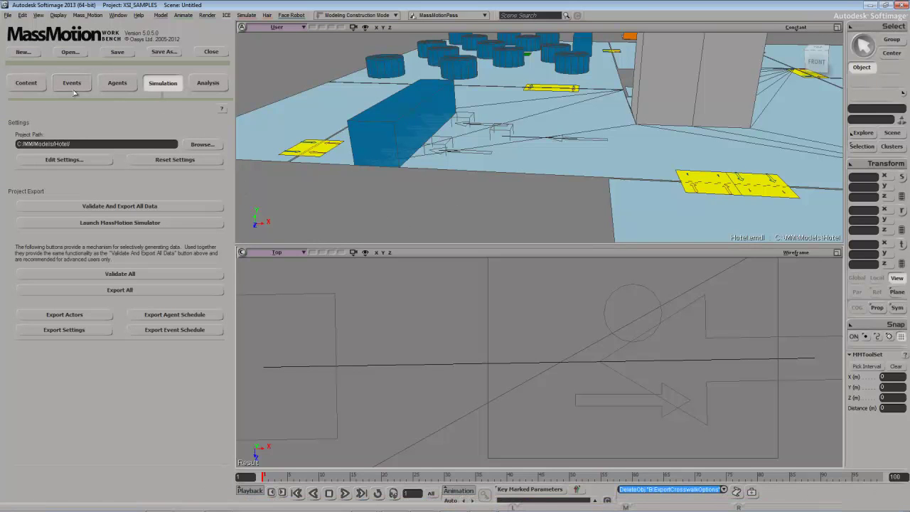
left_click(117, 83)
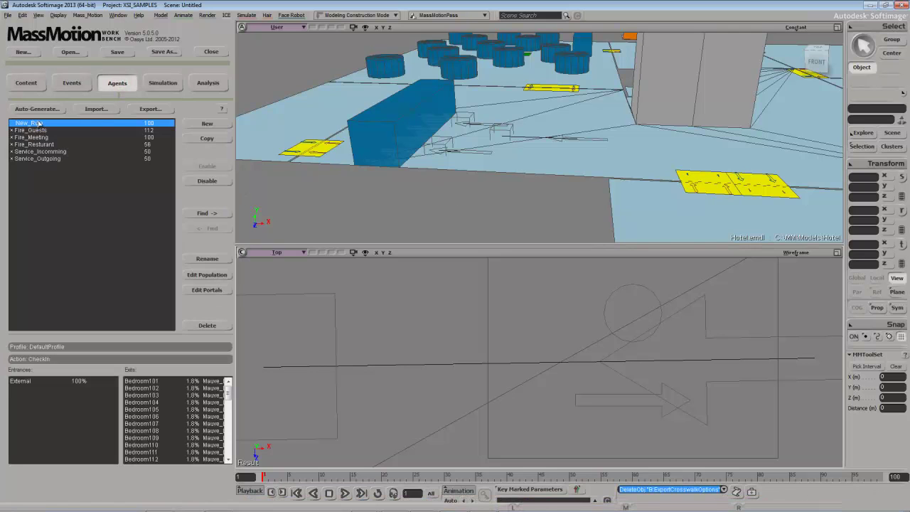
left_click(207, 180)
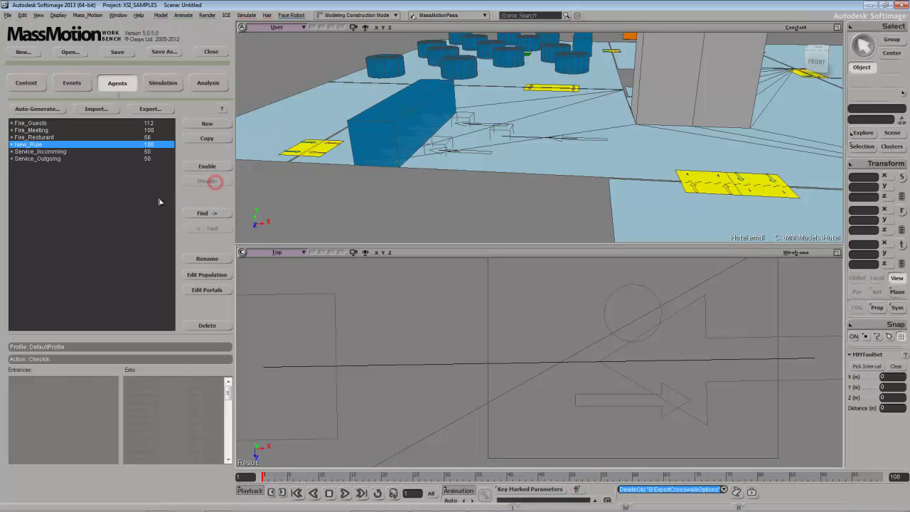
Enable the agent rules Service_Incomming and Service_Outgoing together.
left_click(52, 151)
left_click(32, 158, "shift")
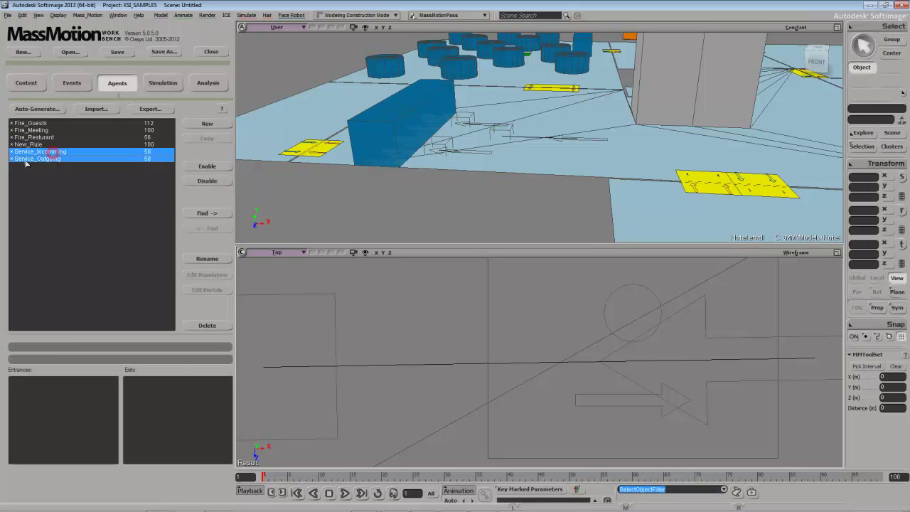
left_click(211, 166)
Open the available actions from the population settings of Service_Incomming and view the graph of the Incomming action.
left_click(52, 124)
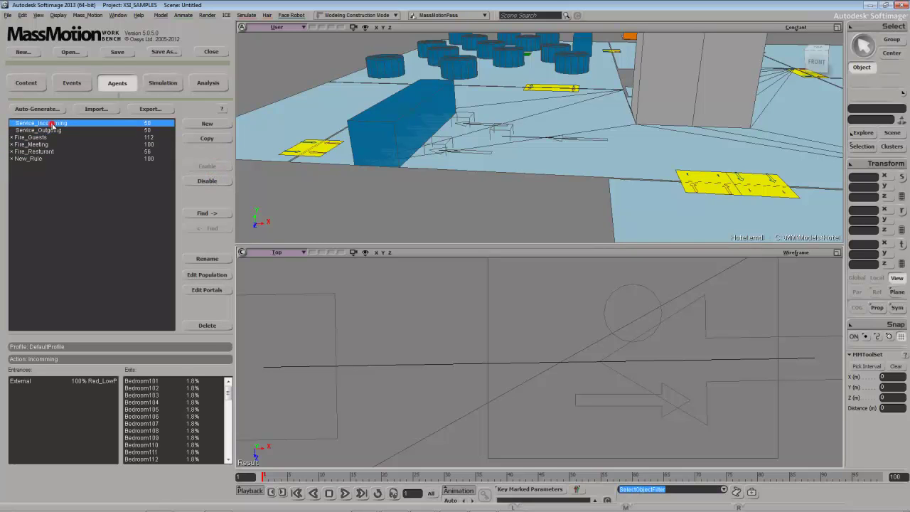
left_click(213, 276)
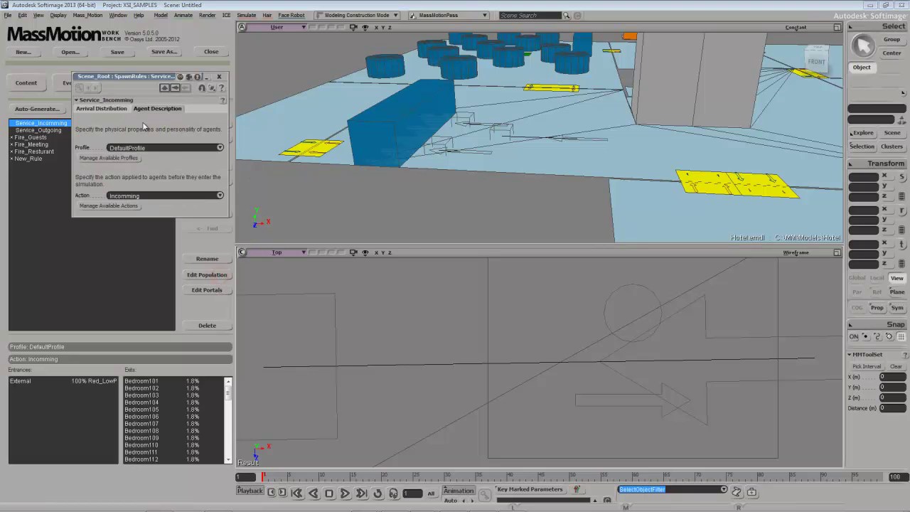
left_click(113, 206)
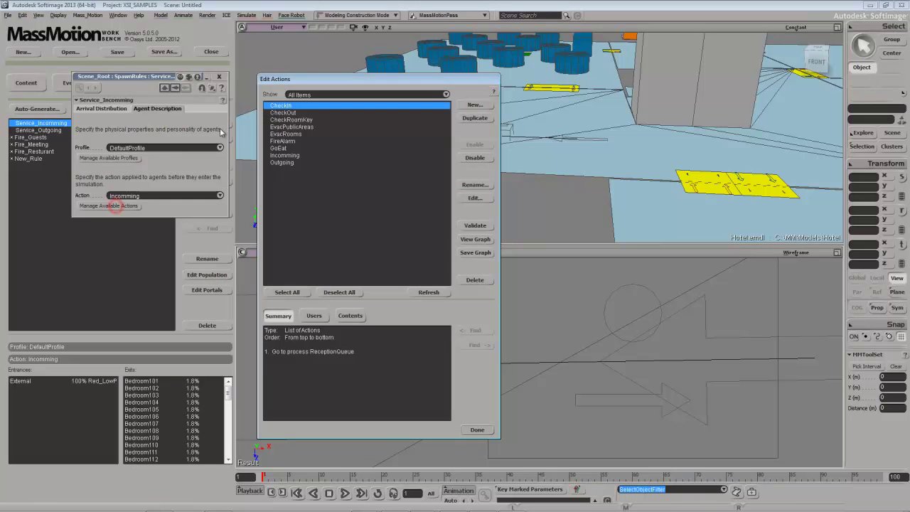
left_click(286, 156)
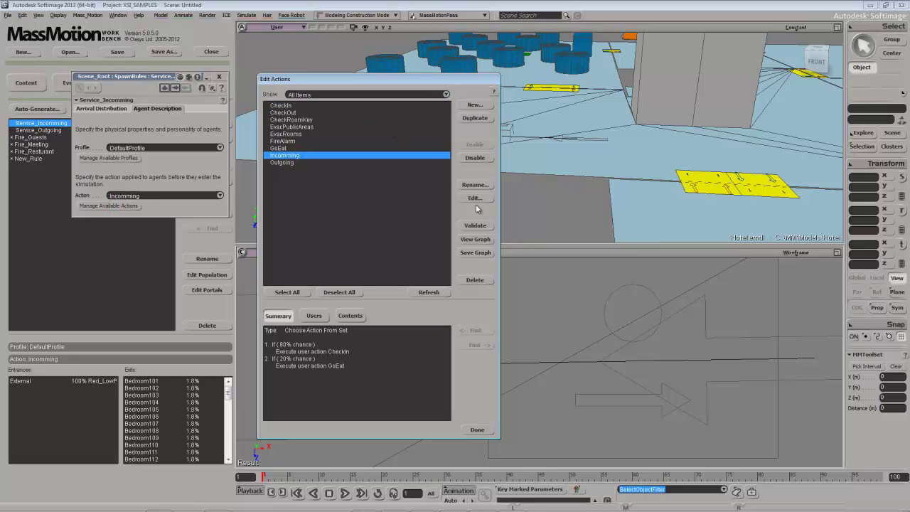
left_click(474, 239)
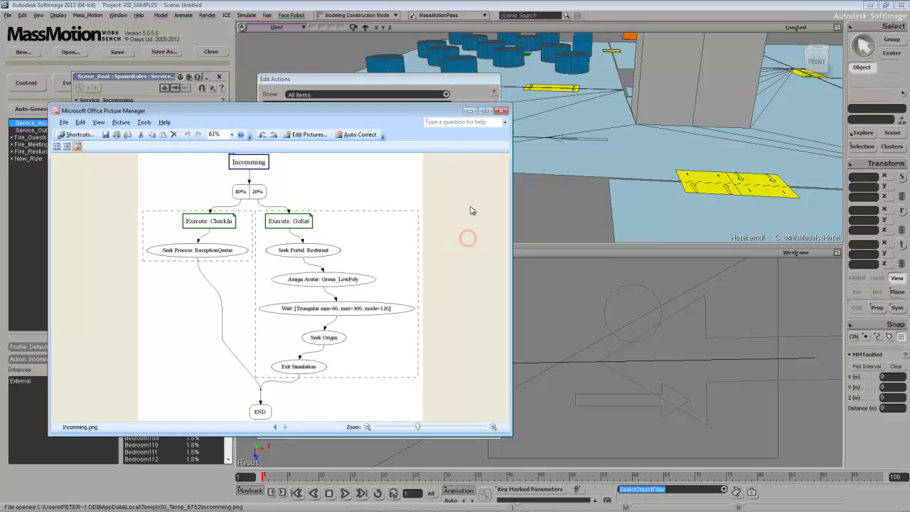
Enlarge the graph of the Incomming action to read its whole flow, and return to the list of actions.
double_click(424, 103)
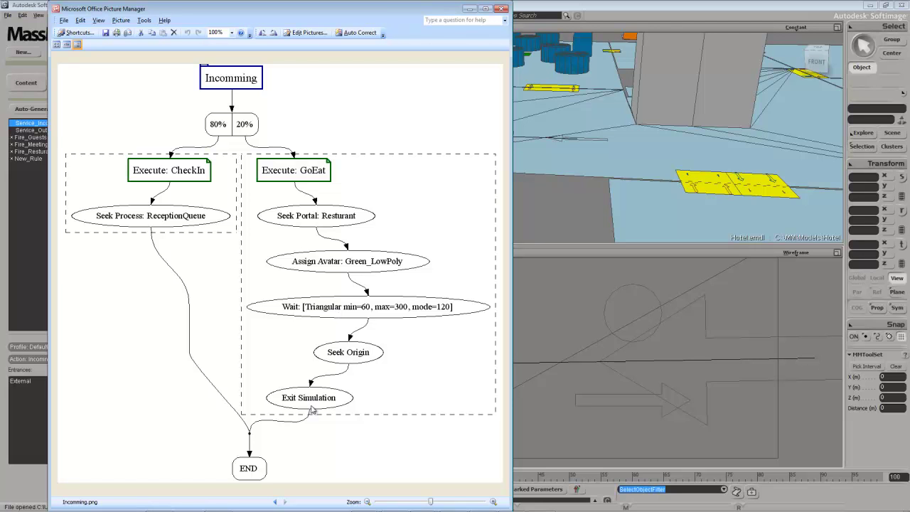
left_click_drag(396, 10, 342, 10)
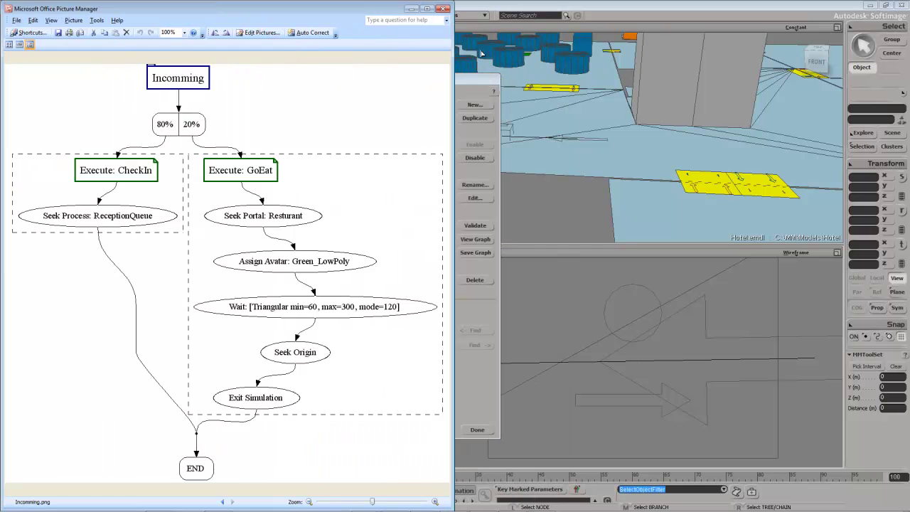
left_click(479, 83)
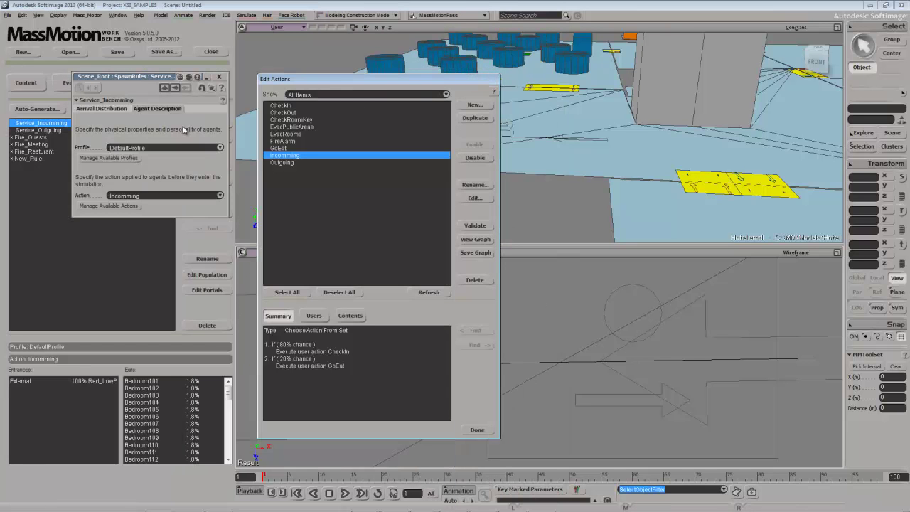
Close the Service_Incomming settings and check which action is assigned in the population settings of Service_Outgoing.
left_click(219, 76)
left_click(71, 130)
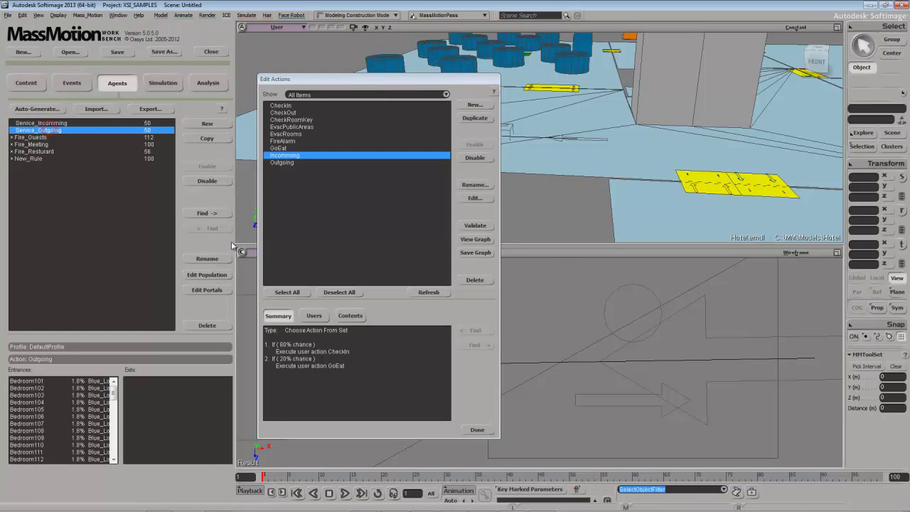
left_click(216, 275)
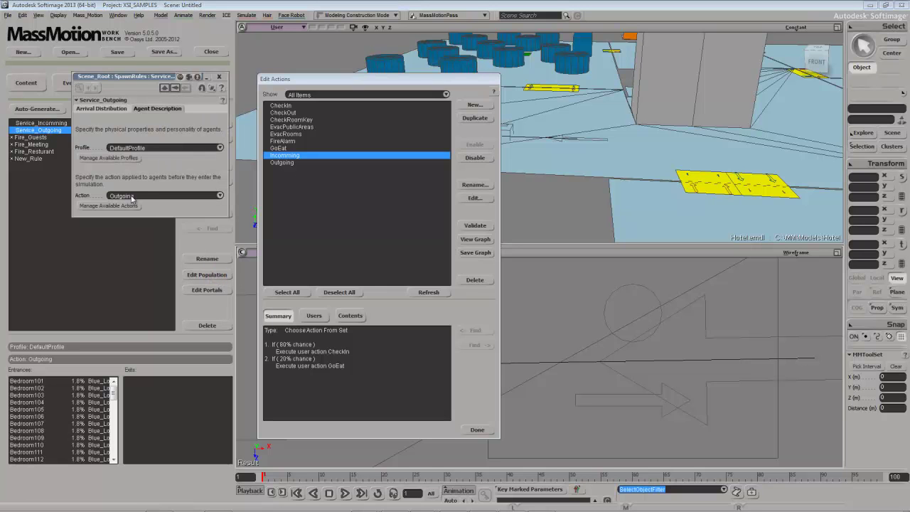
left_click(219, 76)
View the graph of the Outgoing action and compare it side by side with the Incomming graph.
left_click(292, 163)
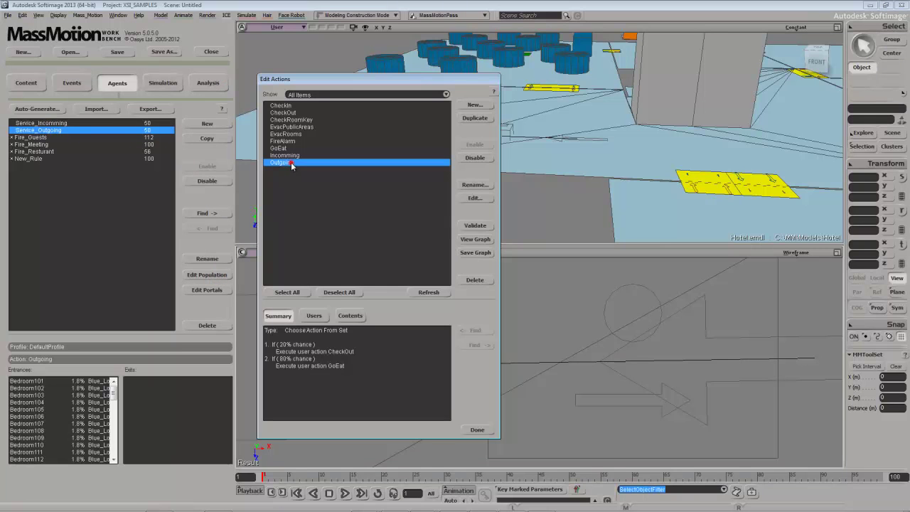
left_click(474, 239)
double_click(382, 103)
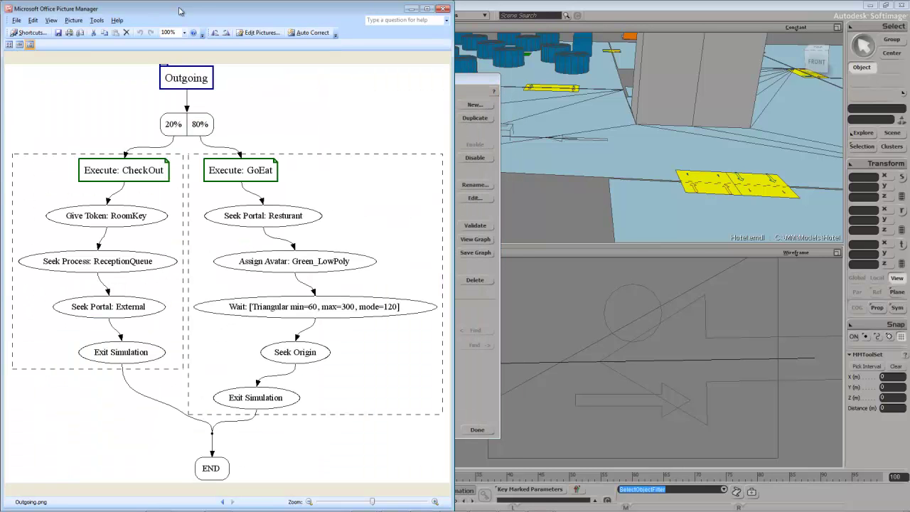
left_click_drag(182, 10, 642, 9)
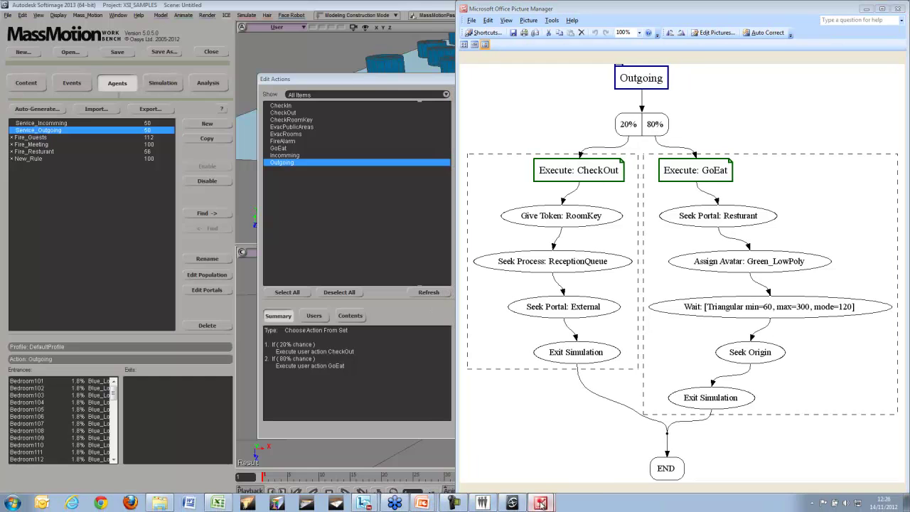
mouse_move(540, 503)
left_click(534, 465)
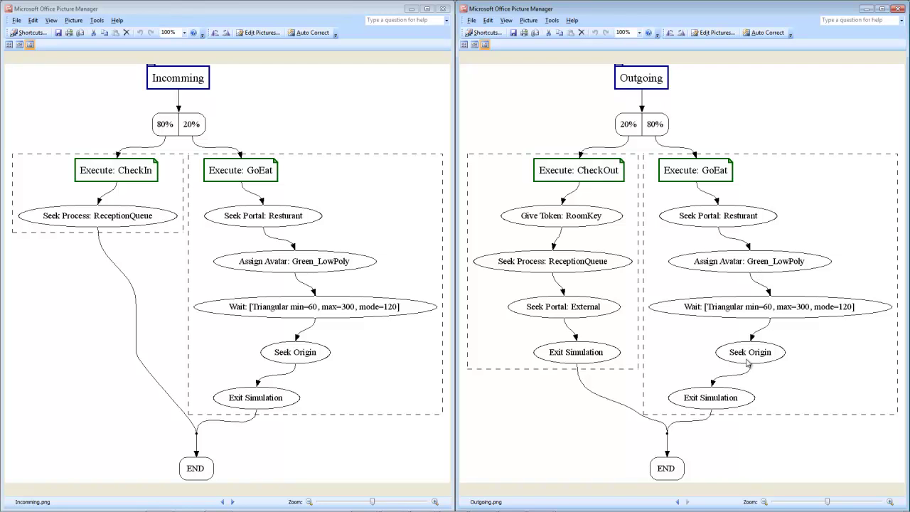
Close both action graphs and finish editing the actions.
left_click(899, 9)
left_click(442, 8)
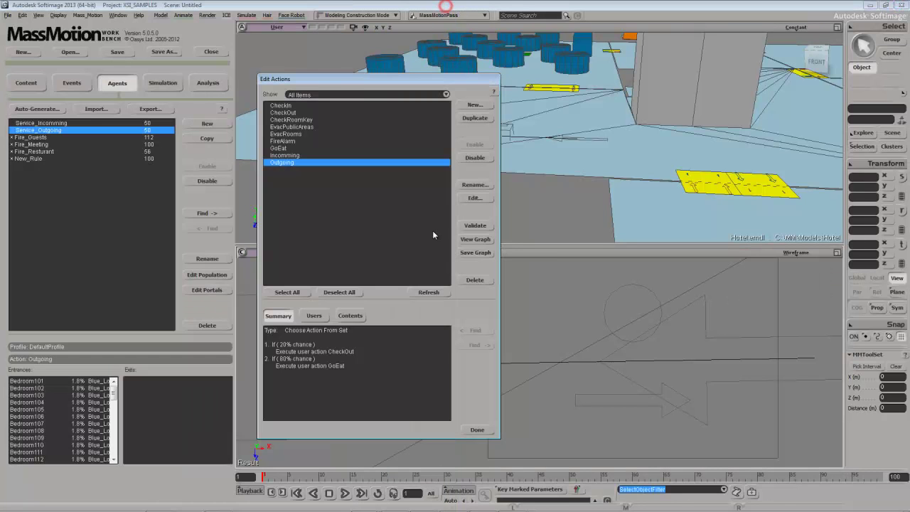
left_click(476, 430)
Export all simulation data of the Hotel project.
left_click(163, 83)
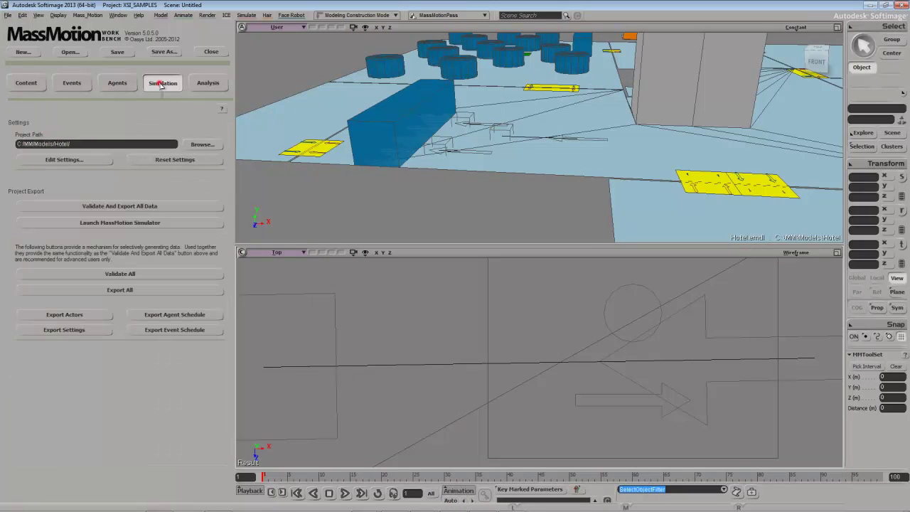
left_click(128, 290)
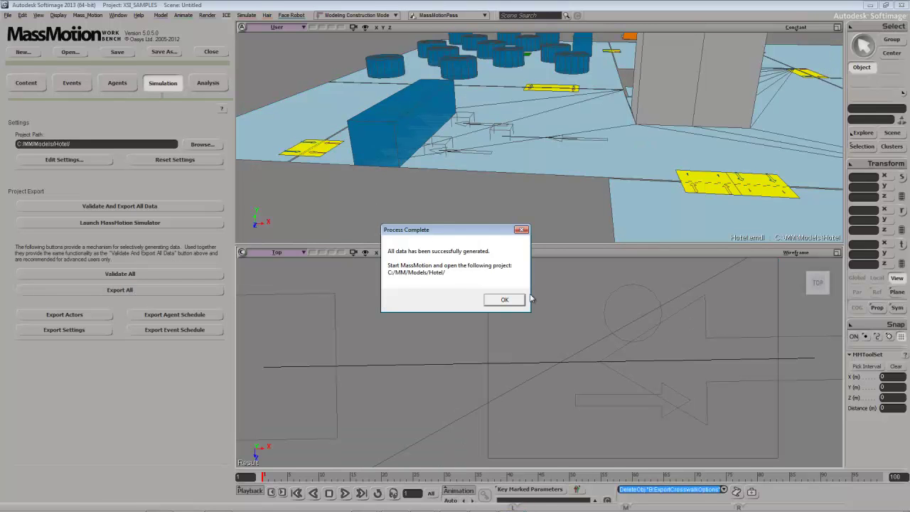
left_click(520, 299)
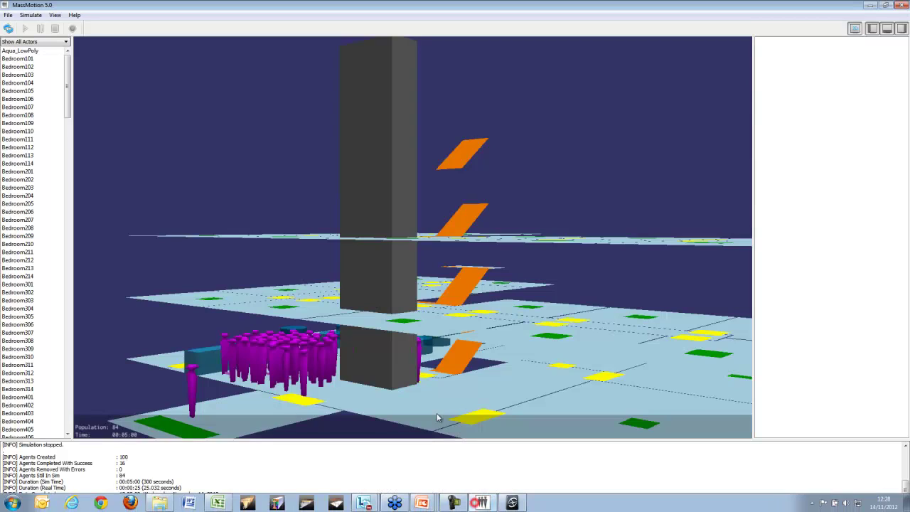
Reload the hotel project in MassMotion with the properties hidden, and start the simulation.
left_click(8, 28)
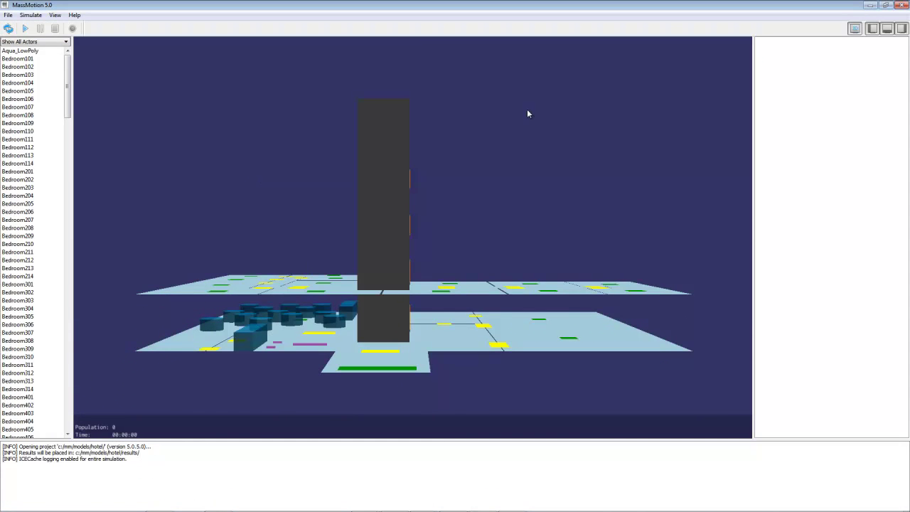
left_click(900, 29)
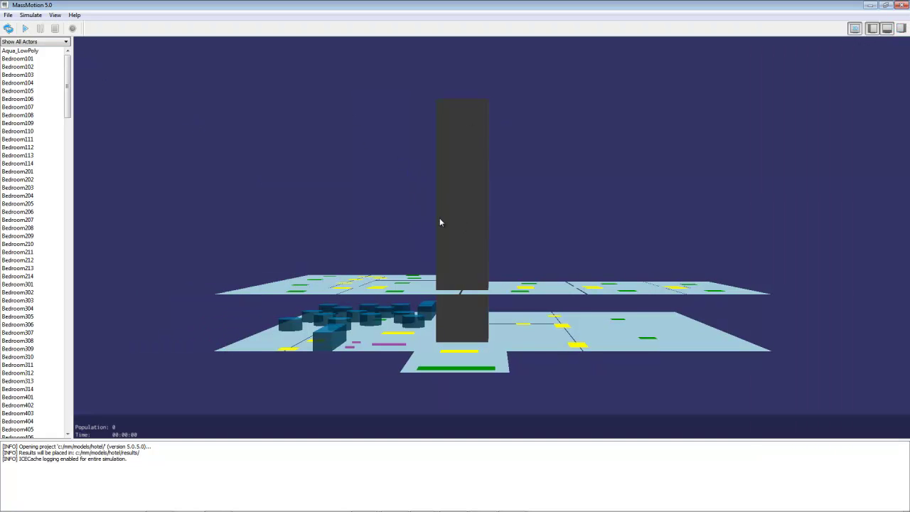
left_click(440, 261)
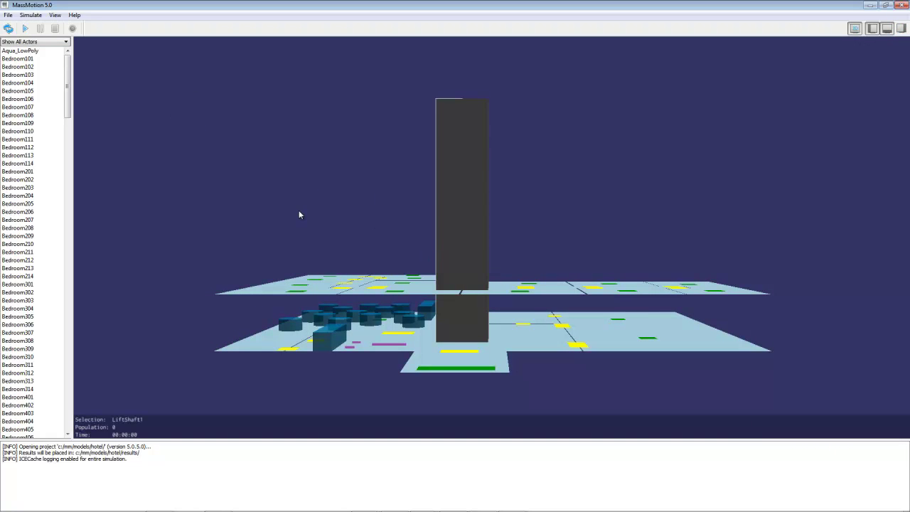
middle_click_drag(276, 205, 195, 215)
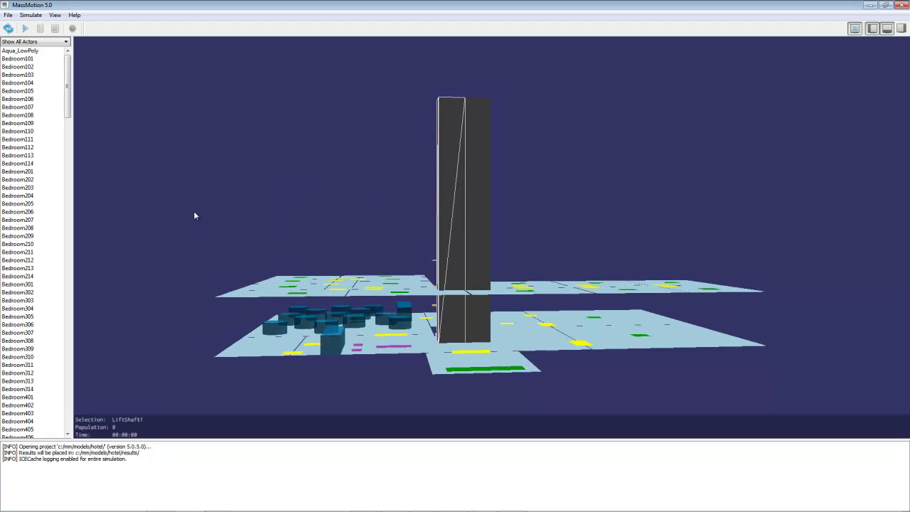
left_click(25, 29)
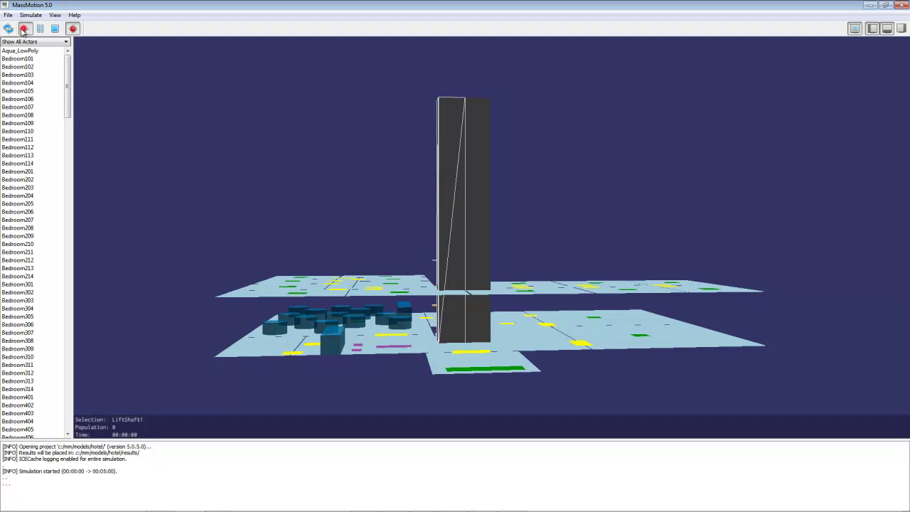
Clear the lift shaft selection, watch the agents from the side of the building, and pause the simulation at about 00:03:12.
left_click(199, 249)
middle_click_drag(363, 211, 163, 213)
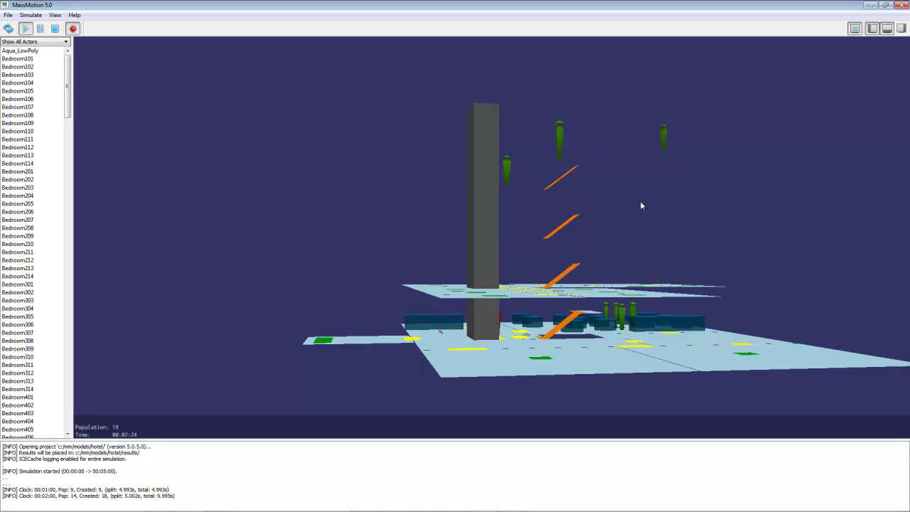
middle_click_drag(639, 201, 602, 203)
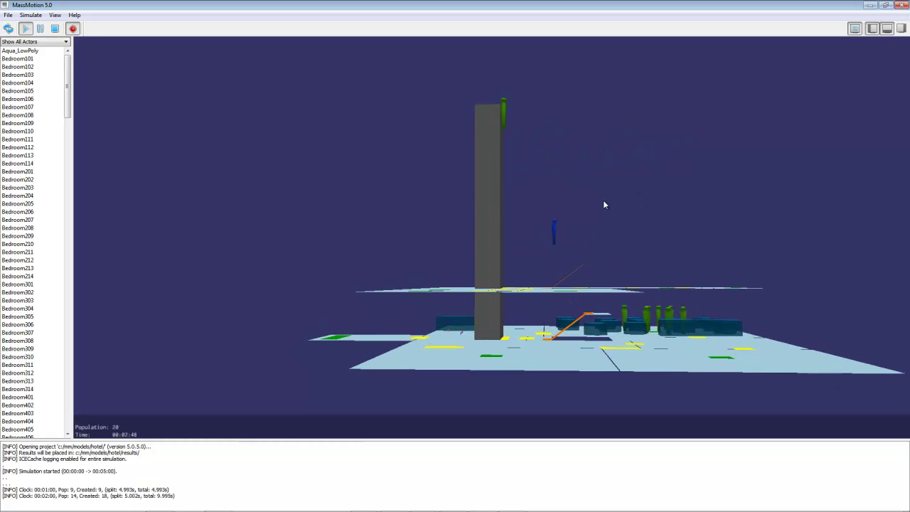
left_click(41, 28)
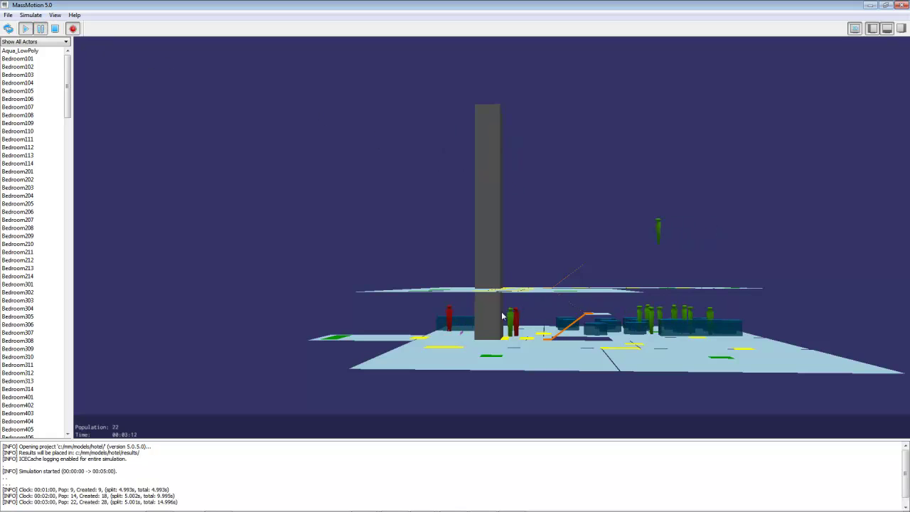
Inspect the properties of a green agent in the restaurant and the task queues of several green agents.
left_click(651, 316)
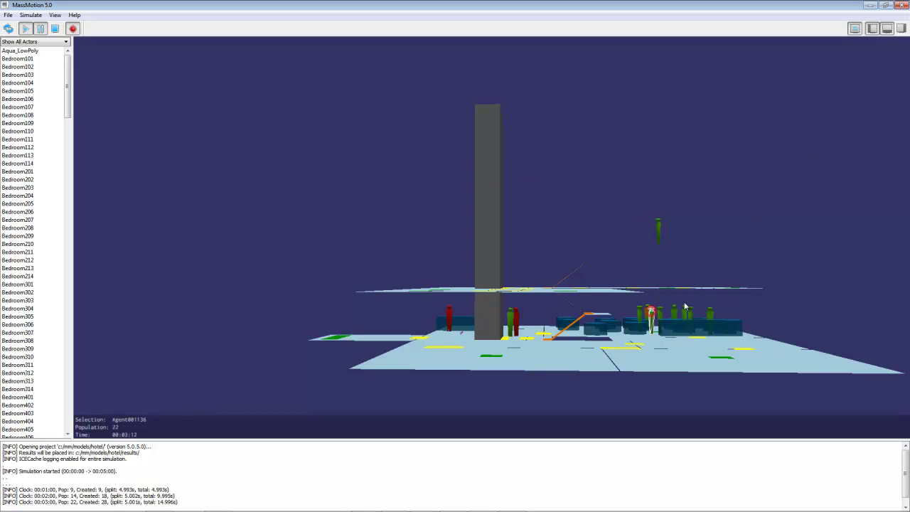
left_click(901, 28)
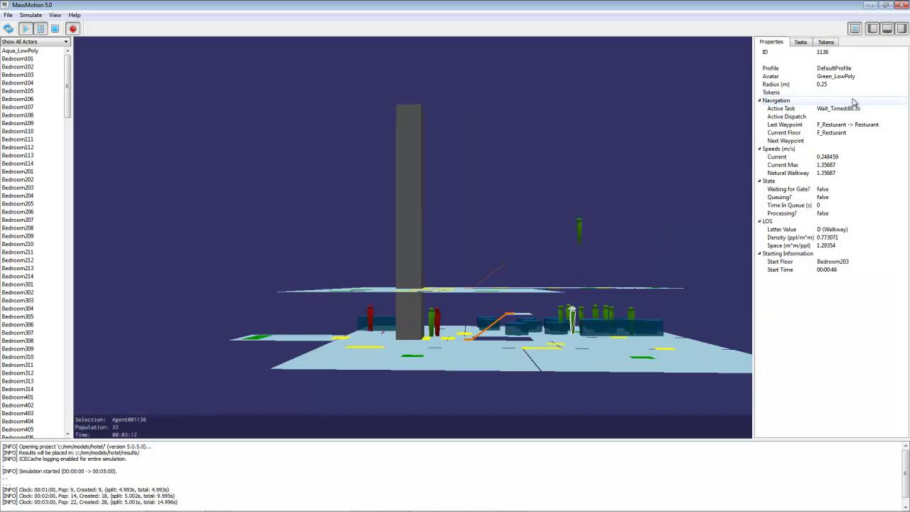
left_click(800, 43)
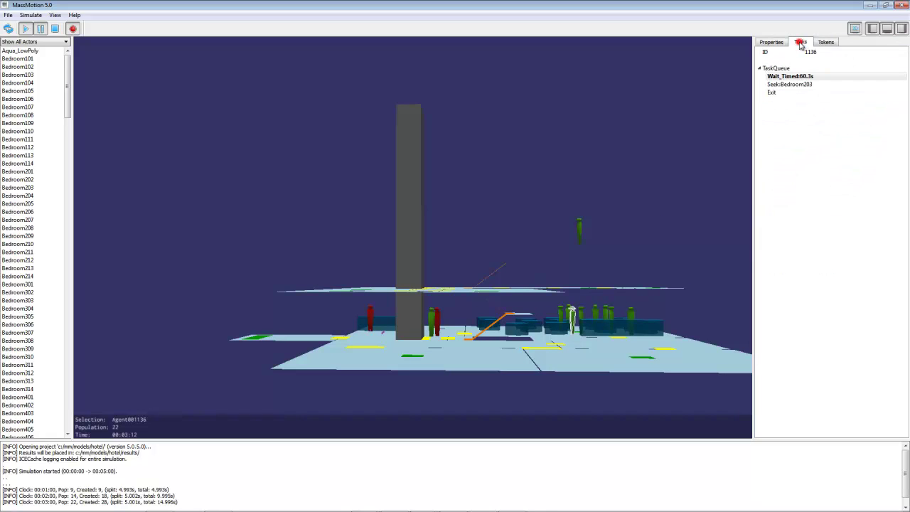
left_click(561, 313)
left_click(611, 313)
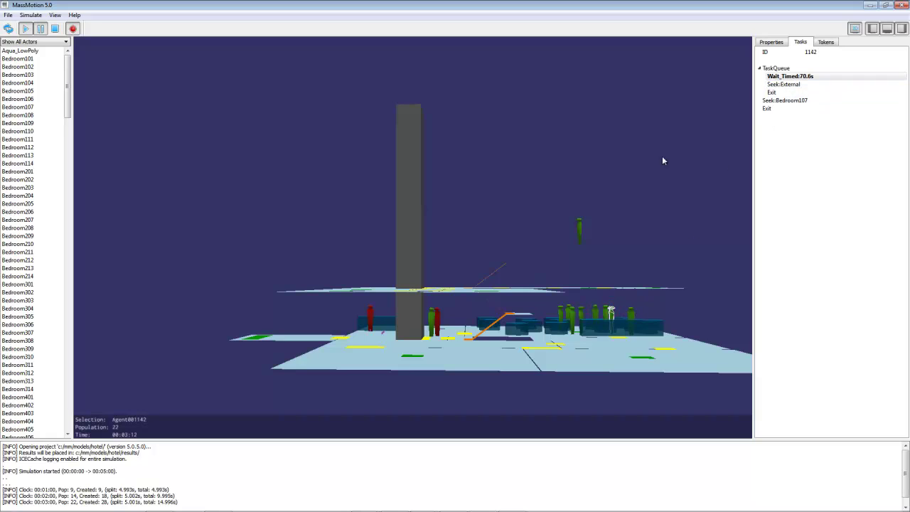
Resume the paused simulation and let it run to its end.
left_click(41, 29)
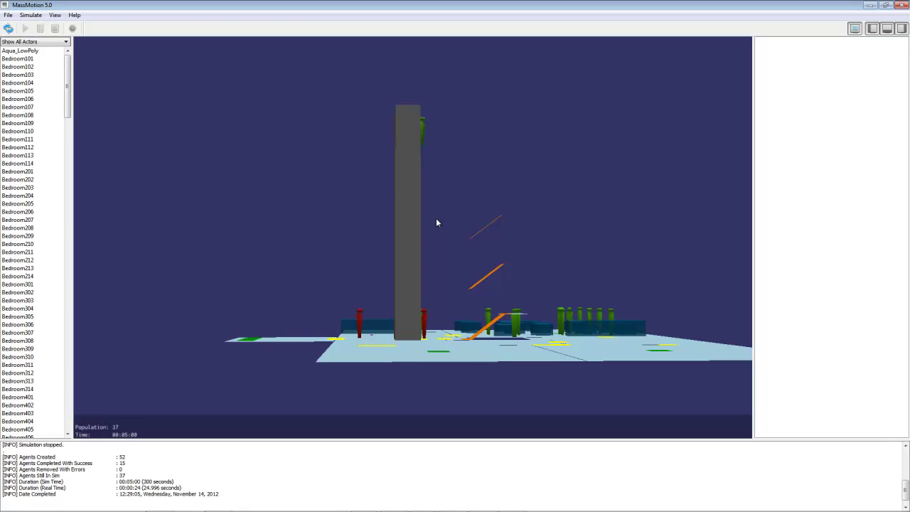
middle_click_drag(445, 224, 513, 232)
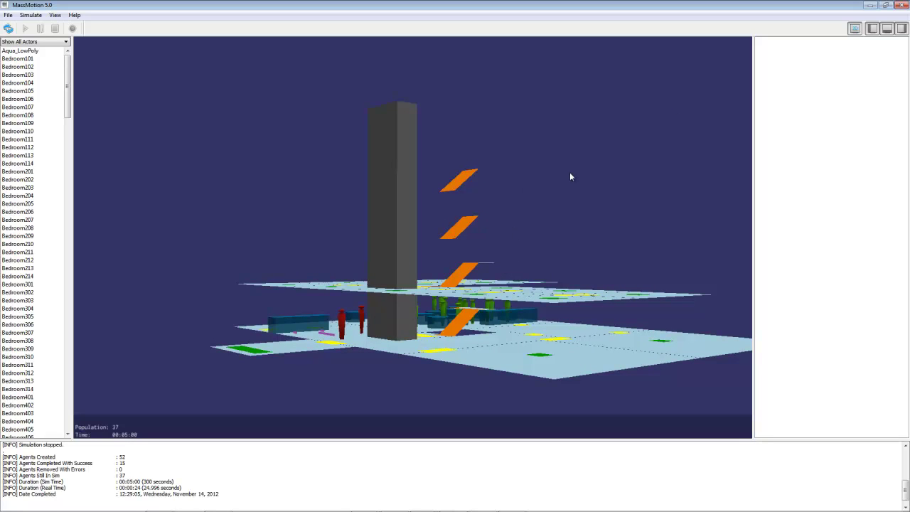
Switch to Softimage and disable the agent rules Service_Incomming and Service_Outgoing.
mouse_move(324, 503)
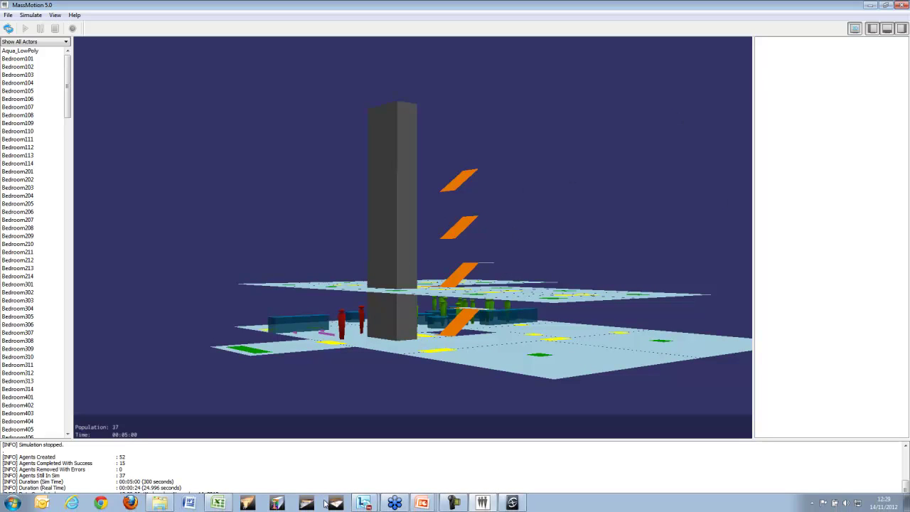
left_click(512, 502)
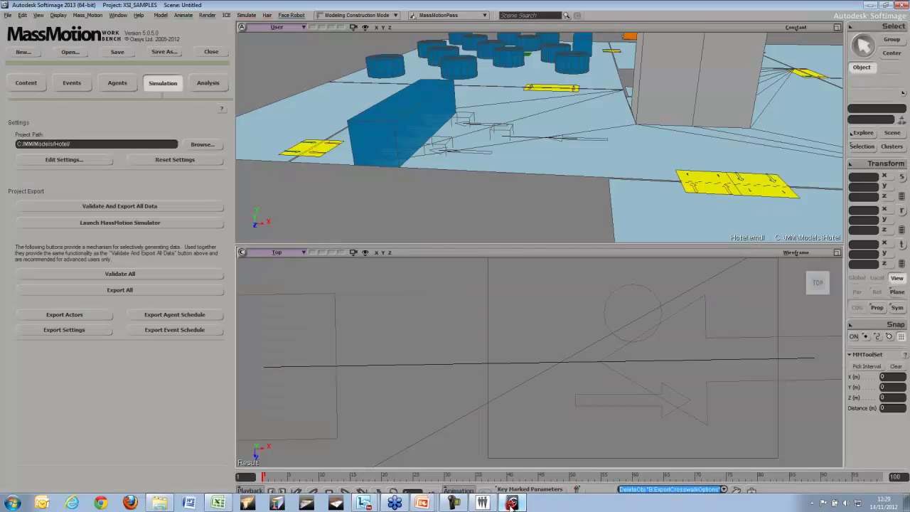
left_click(71, 83)
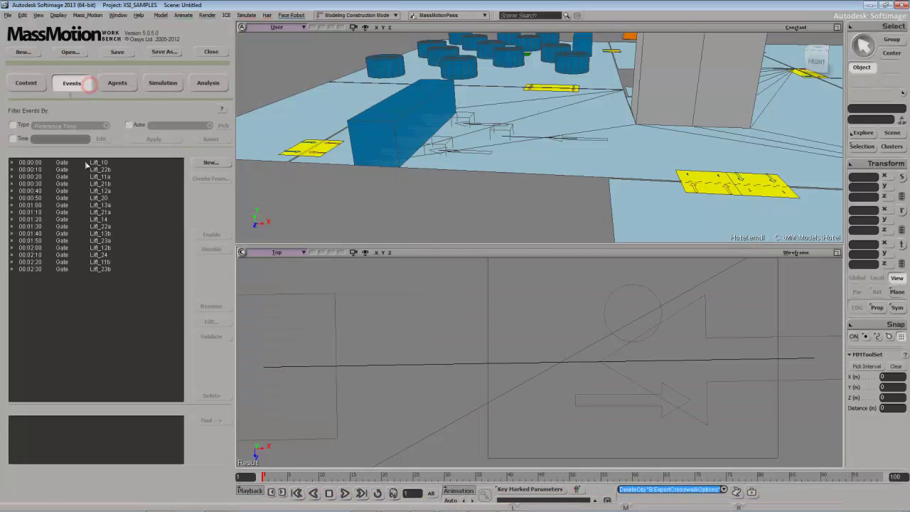
left_click(114, 82)
left_click_drag(57, 123, 47, 136)
left_click(210, 182)
Enable the agent rules Fire_Guests, Fire_Meeting and Fire_Resturant together.
left_click(46, 124)
left_click(217, 167)
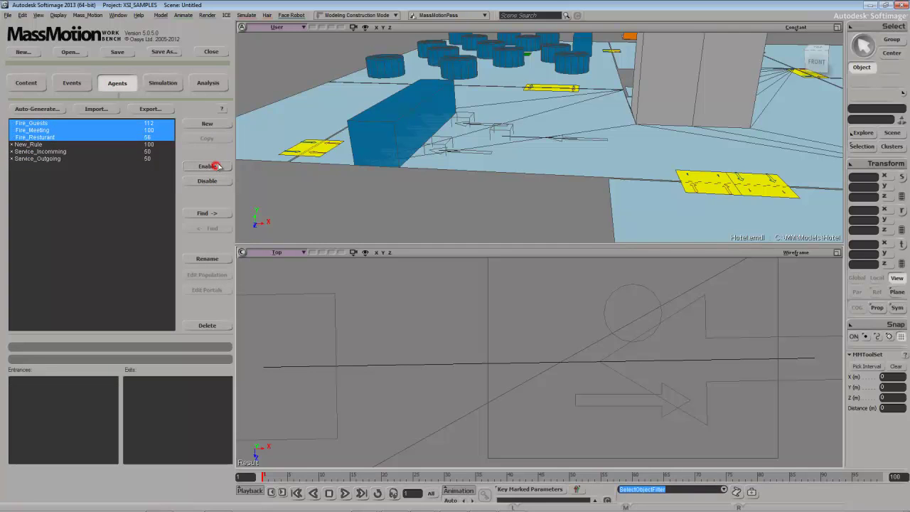
Show the whole hotel and highlight the entrances Bedroom312 to Bedroom402 of the Fire_Guests rule in the model.
left_click(50, 124)
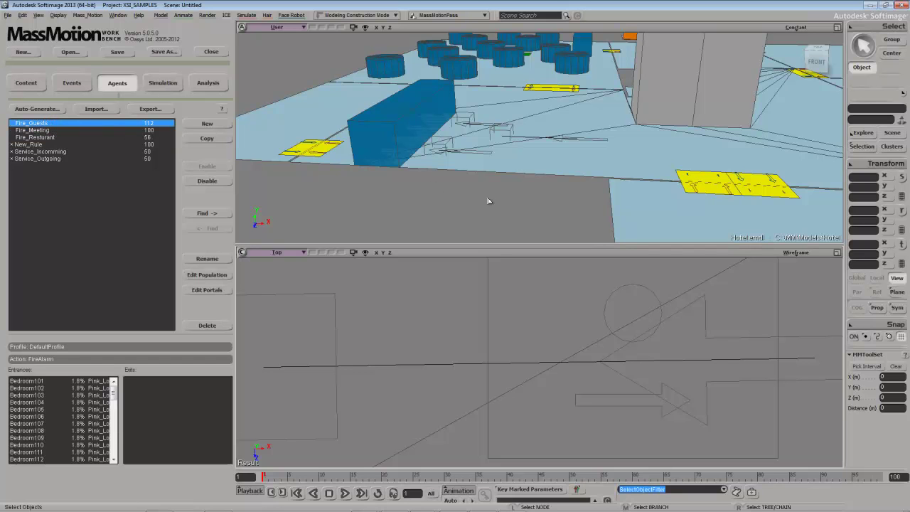
key("a")
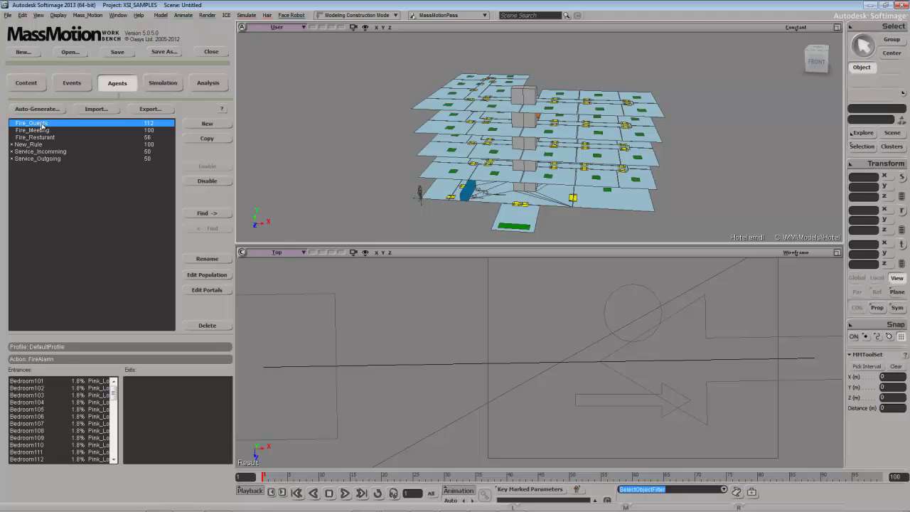
scroll(49, 387, "down", 10)
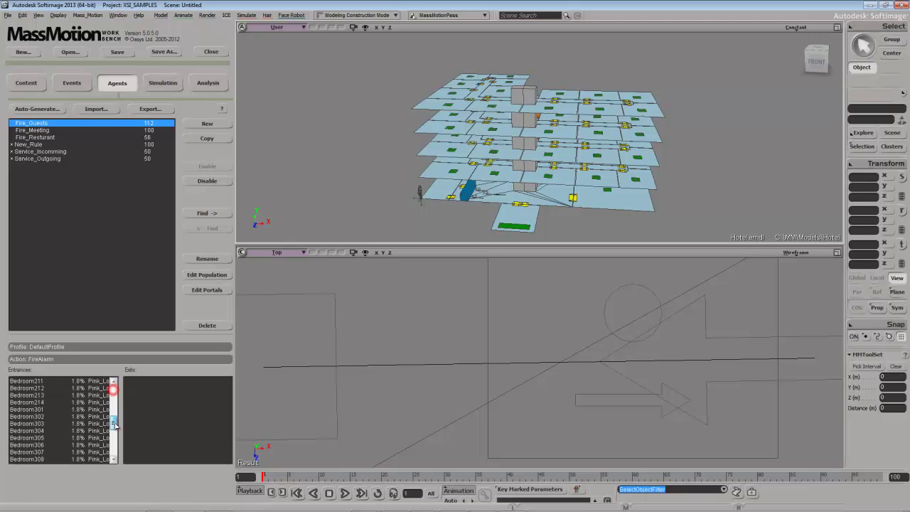
left_click_drag(45, 388, 45, 416)
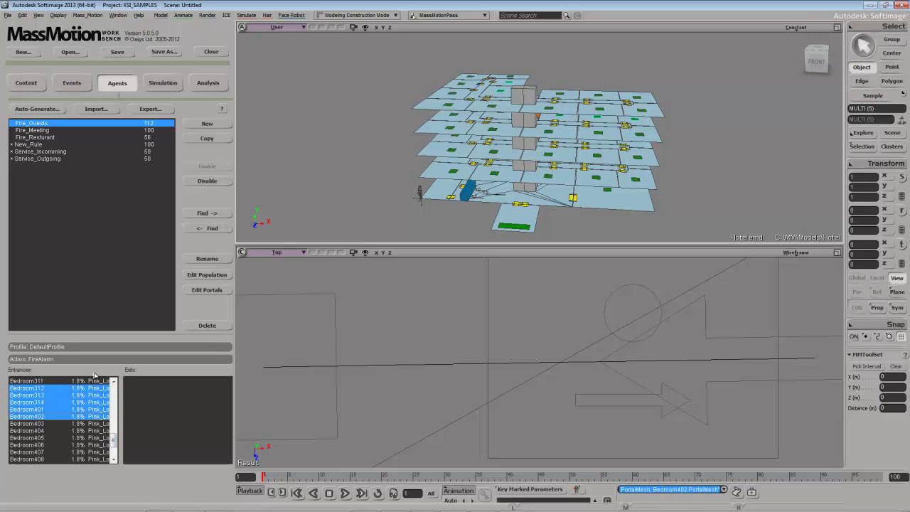
Highlight the meeting room entrances P_MeetingRoom1 and P_MeetingRoom2 of the Fire_Meeting rule in the hotel model.
left_click(45, 132)
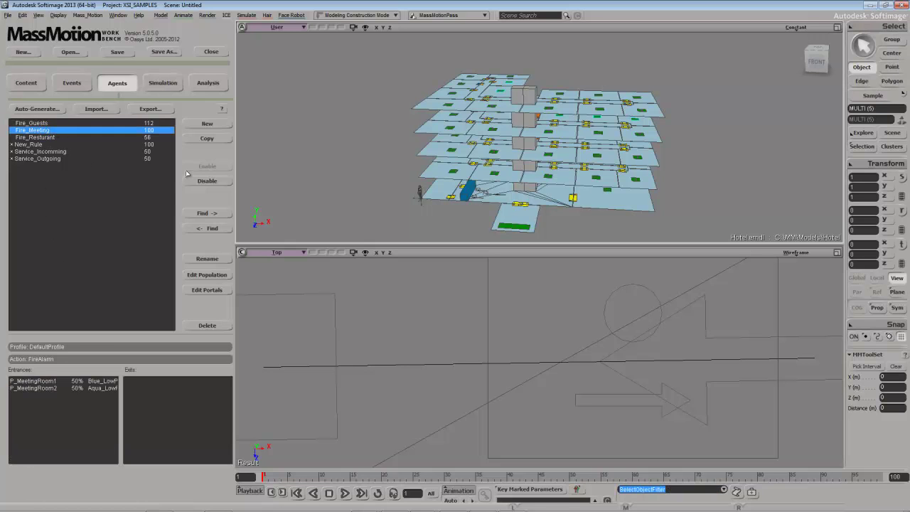
left_click_drag(50, 381, 50, 388)
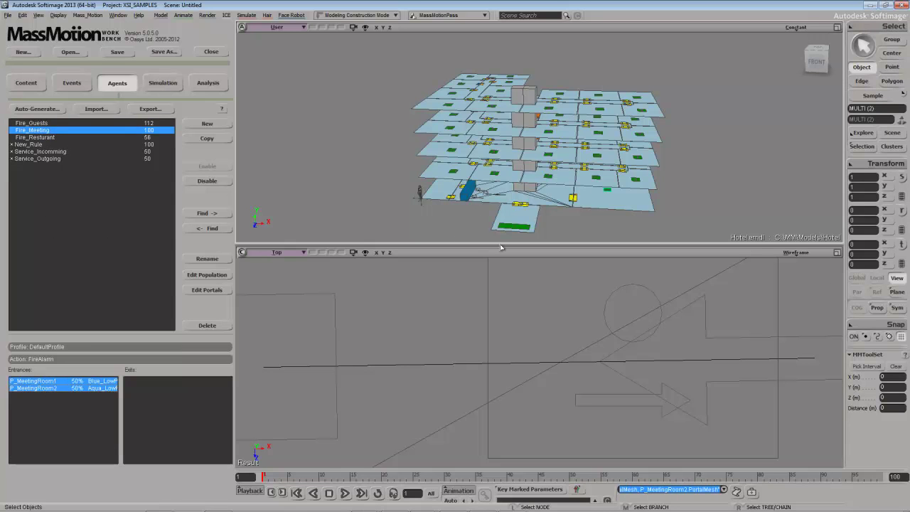
key("a")
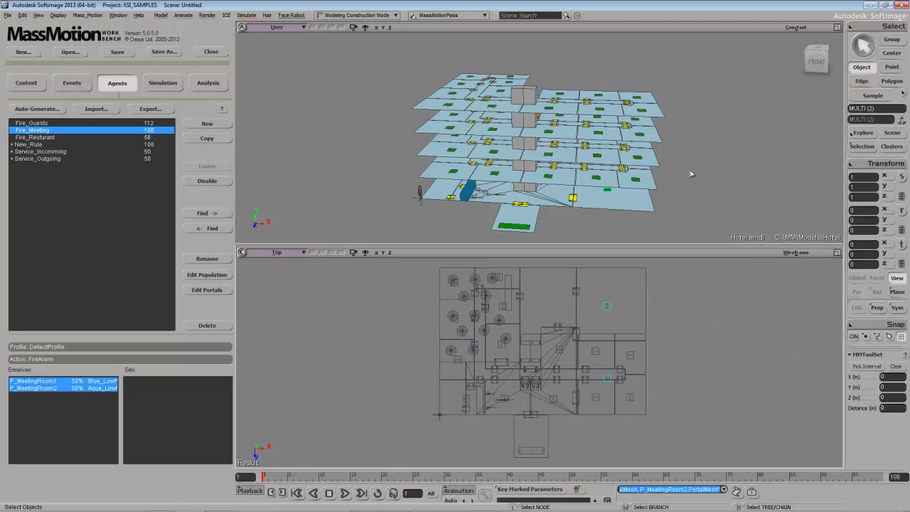
middle_click_drag(691, 174, 625, 165)
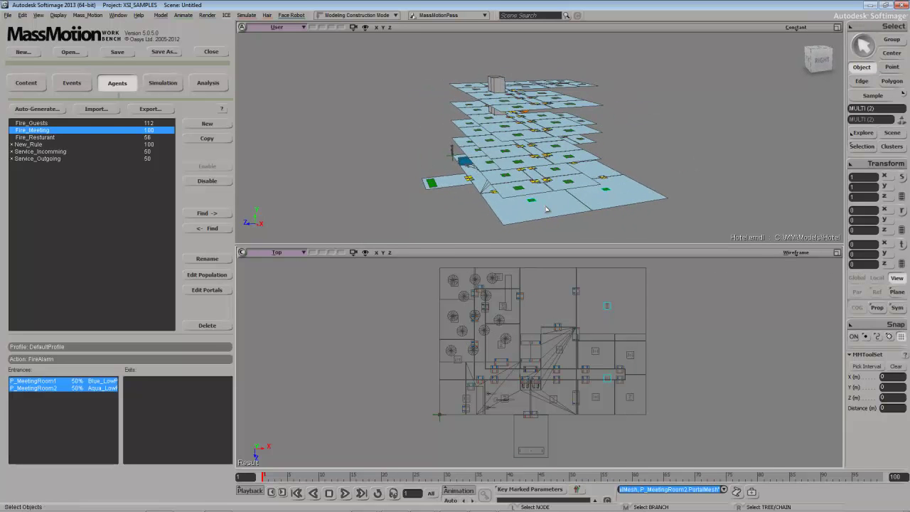
Highlight the Resturant entrance of the Fire_Resturant rule and select the restaurant floor in the model.
left_click(42, 137)
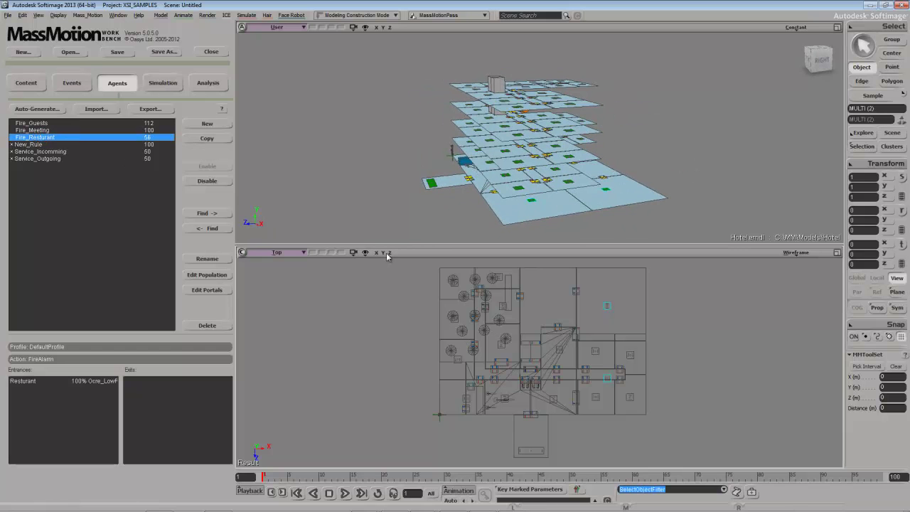
left_click(94, 382)
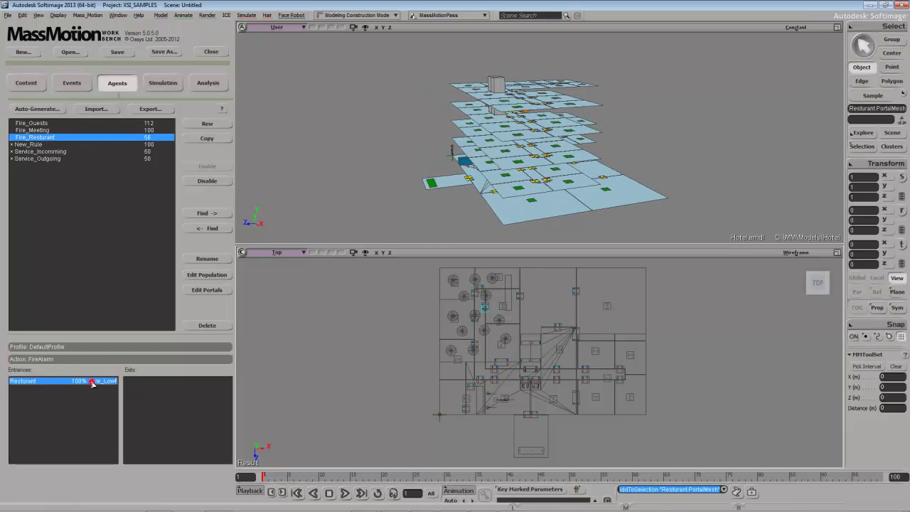
key("s")
right_click_drag(392, 156, 457, 198)
left_click(456, 205)
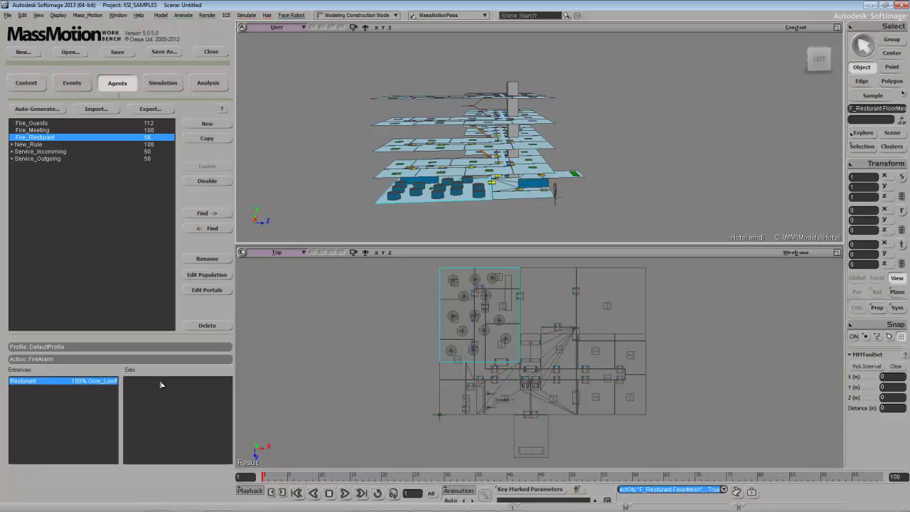
Open the population settings of the Fire_Guests rule and show the summary of its FireAlarm action.
left_click(51, 130)
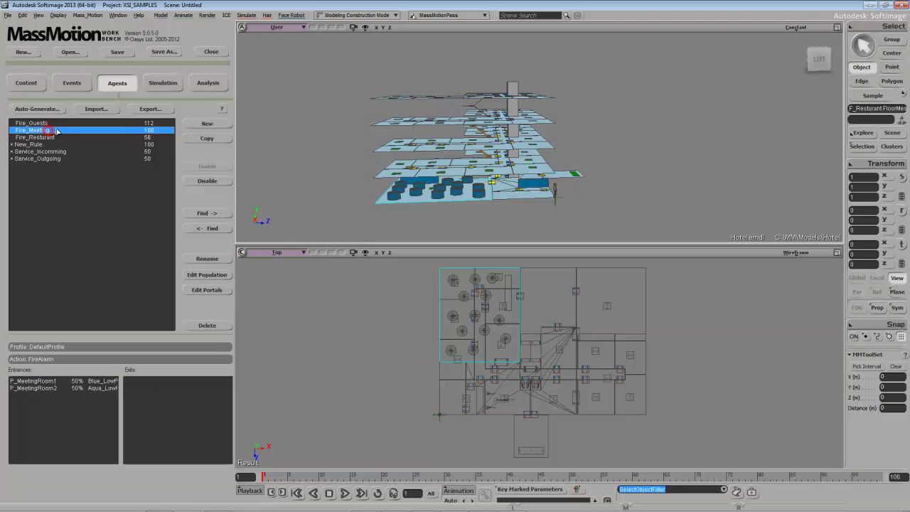
left_click(50, 123)
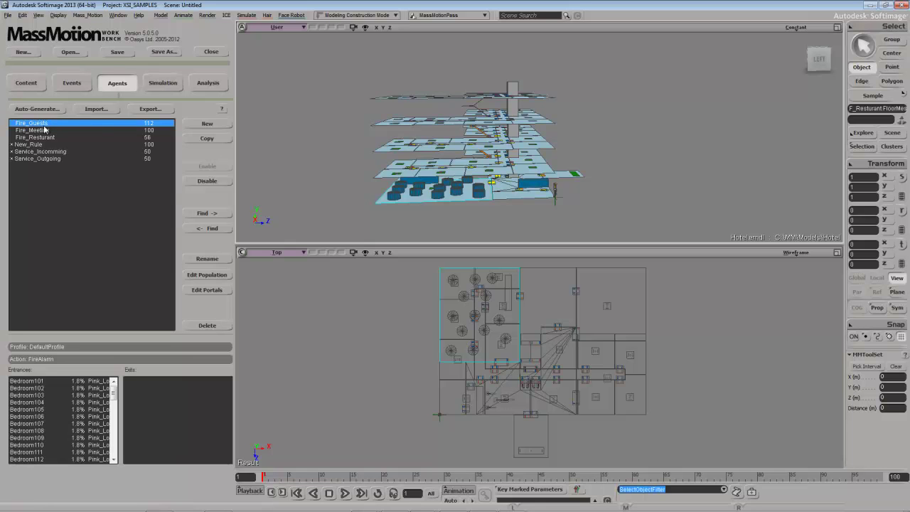
left_click(220, 275)
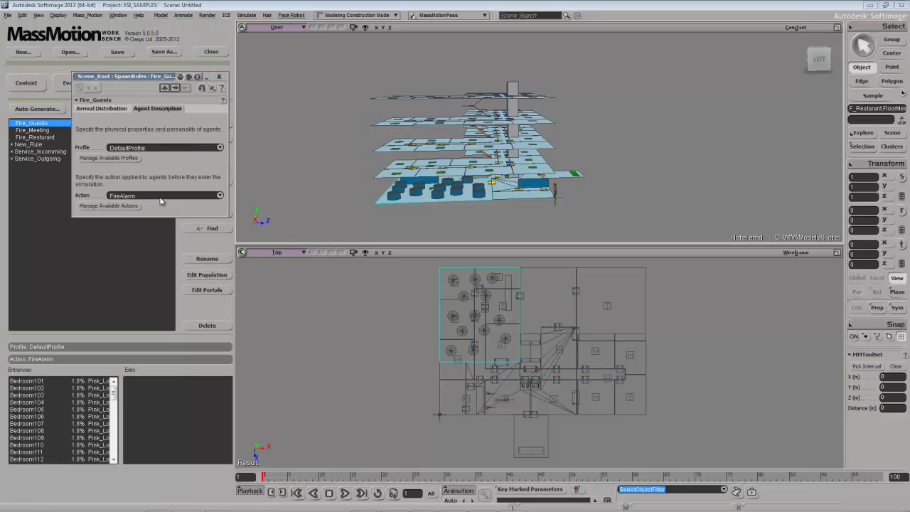
left_click(126, 205)
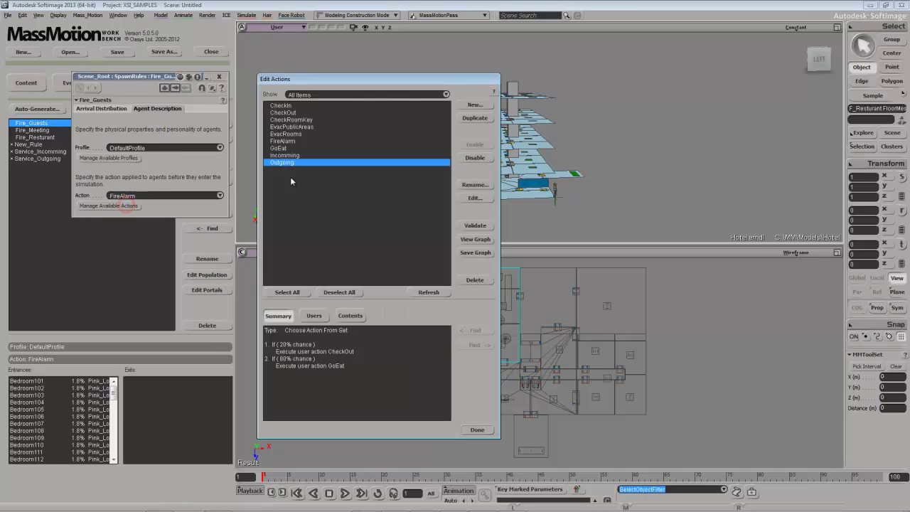
left_click(285, 142)
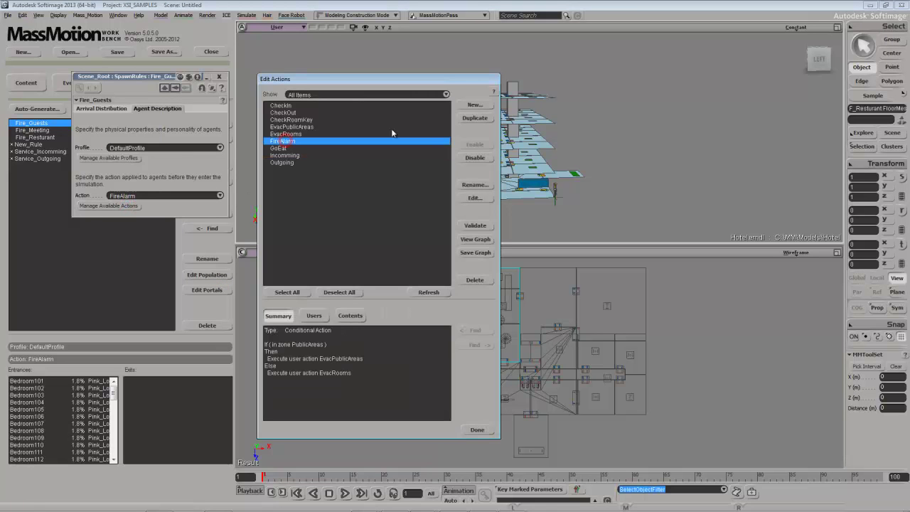
View the FireAlarm action's graph at full size, and close it together with the action and rule settings.
left_click(484, 240)
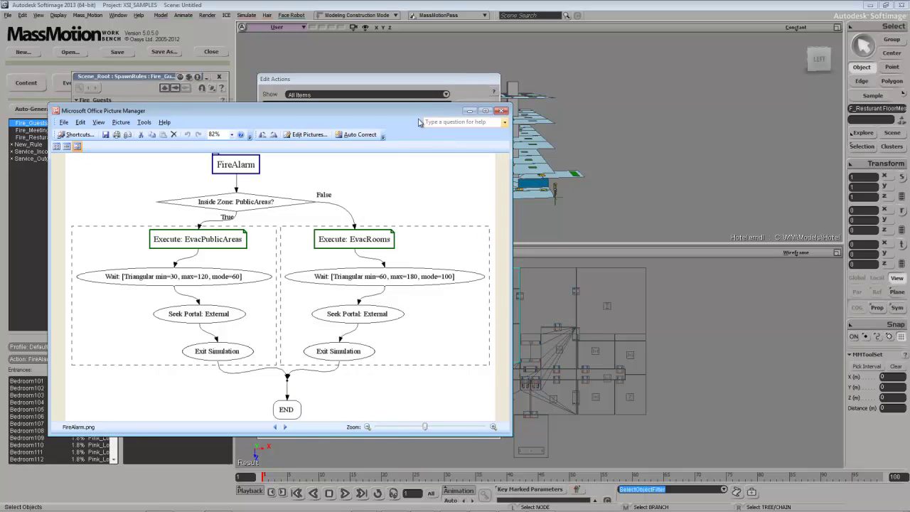
double_click(410, 112)
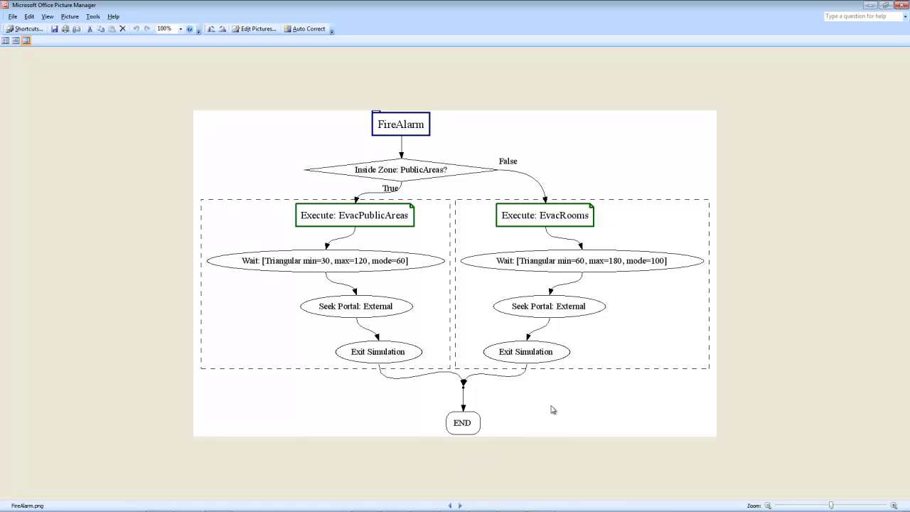
left_click(901, 5)
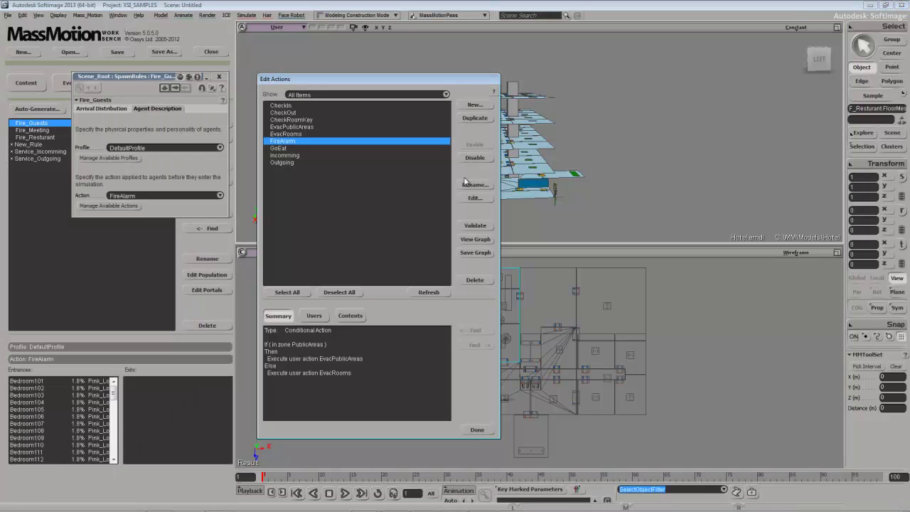
left_click(484, 428)
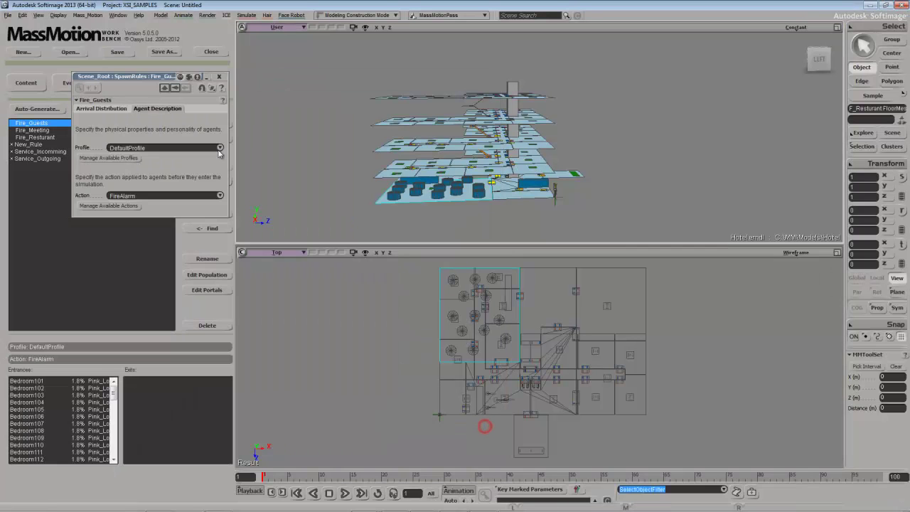
left_click(219, 77)
List the path objects in the project content and unassign the type of all the lift paths.
left_click(18, 83)
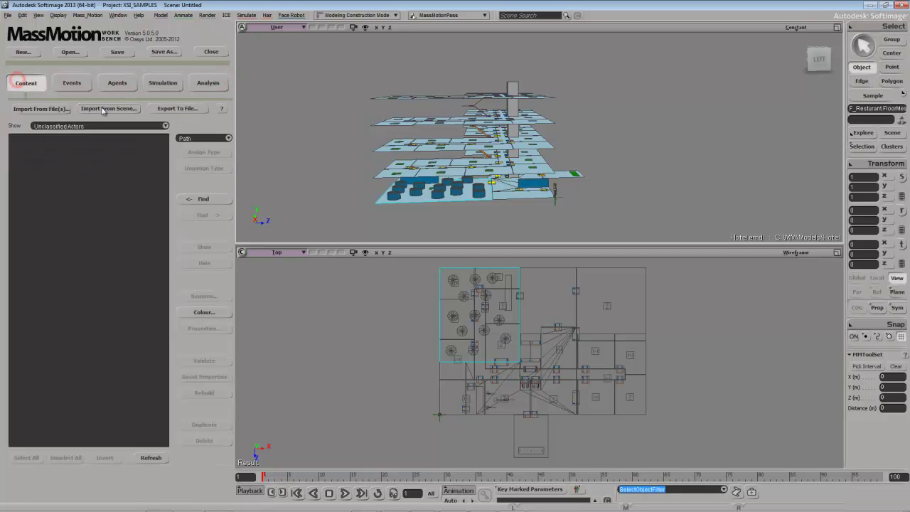
left_click(81, 126)
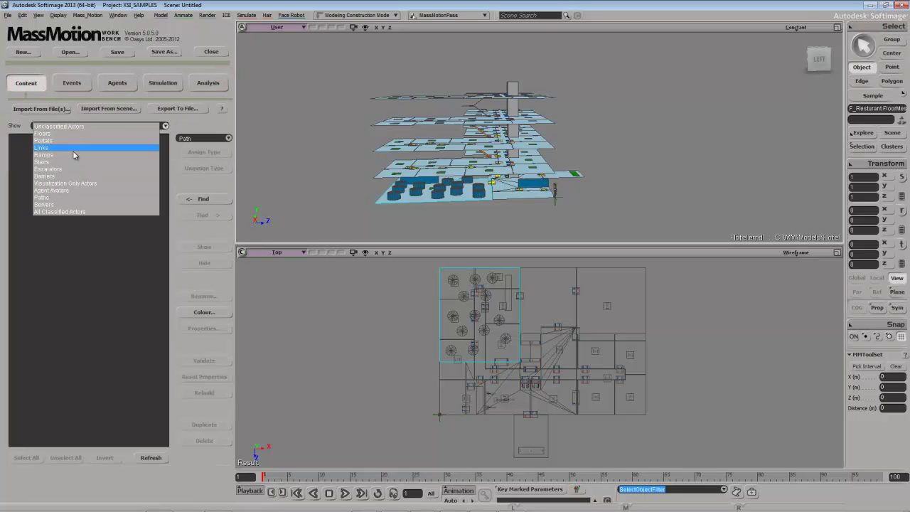
left_click(71, 197)
left_click_drag(40, 142, 36, 259)
left_click(215, 170)
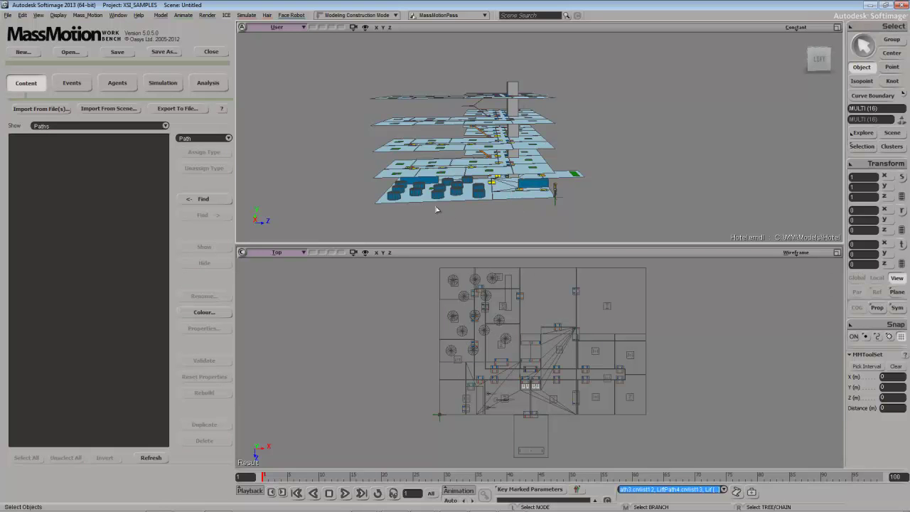
Export all the project data for the fire evacuation simulation.
left_click(165, 83)
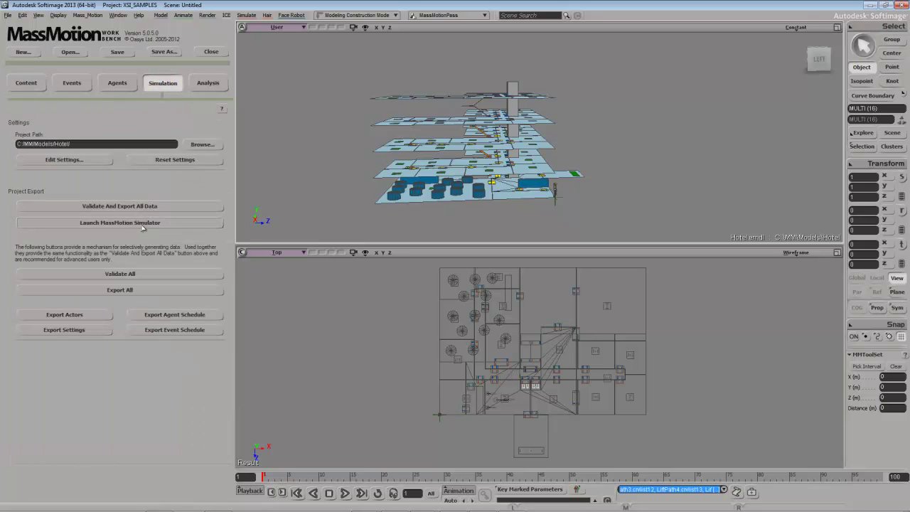
left_click(142, 288)
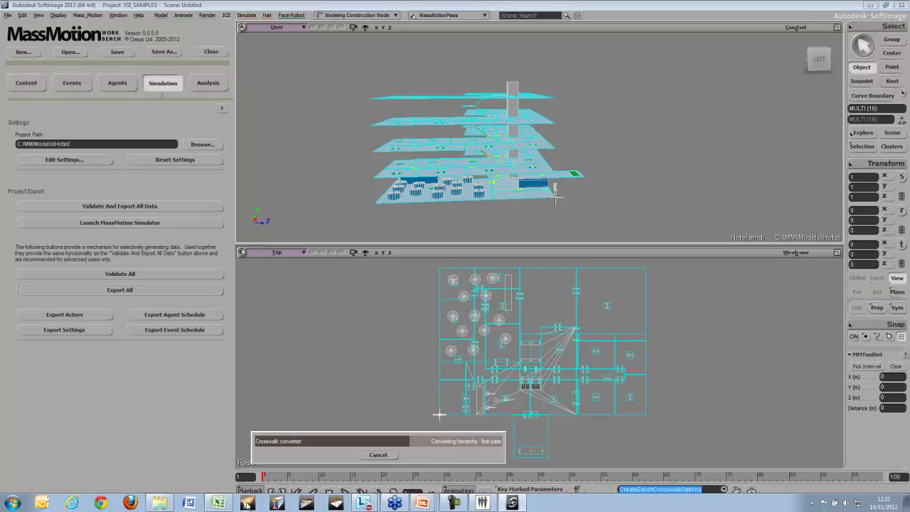
left_click(219, 502)
left_click(219, 502)
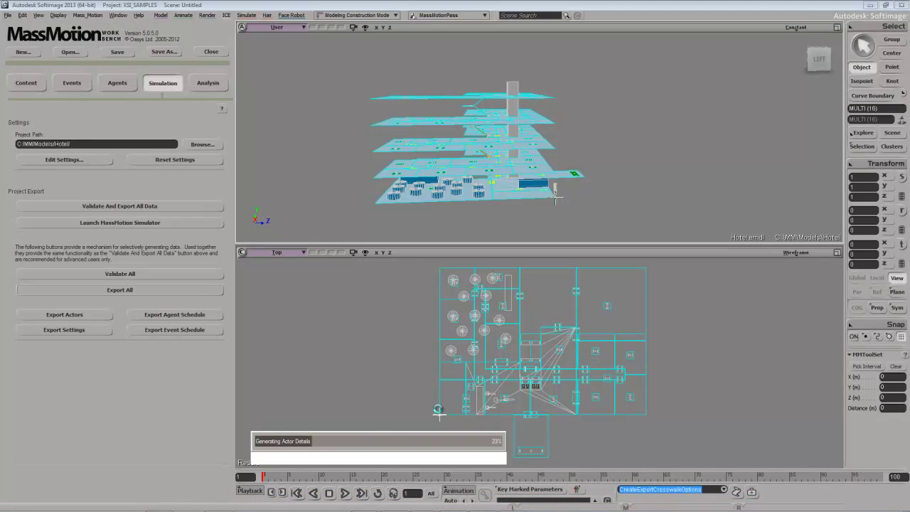
Switch to the MassMotion simulator, reload the exported hotel project, and run the simulation to about 00:00:11 before pausing it.
left_click(505, 301)
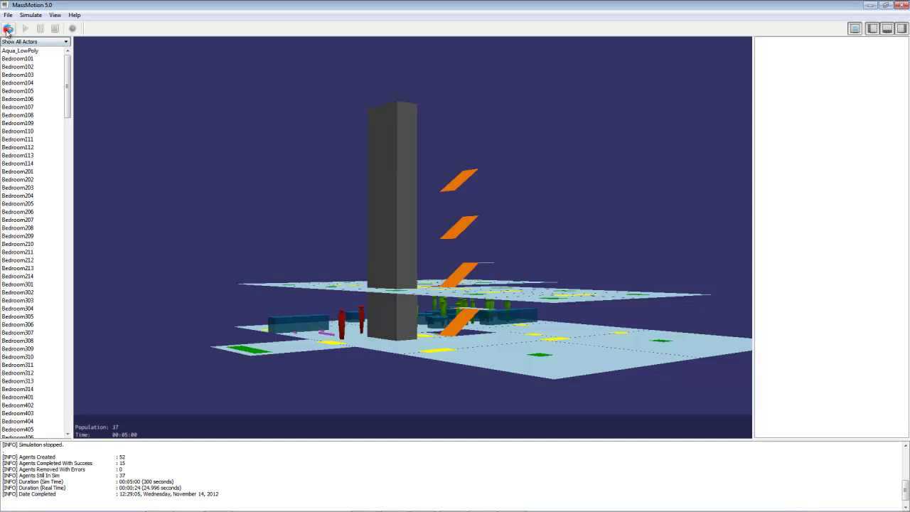
left_click(8, 29)
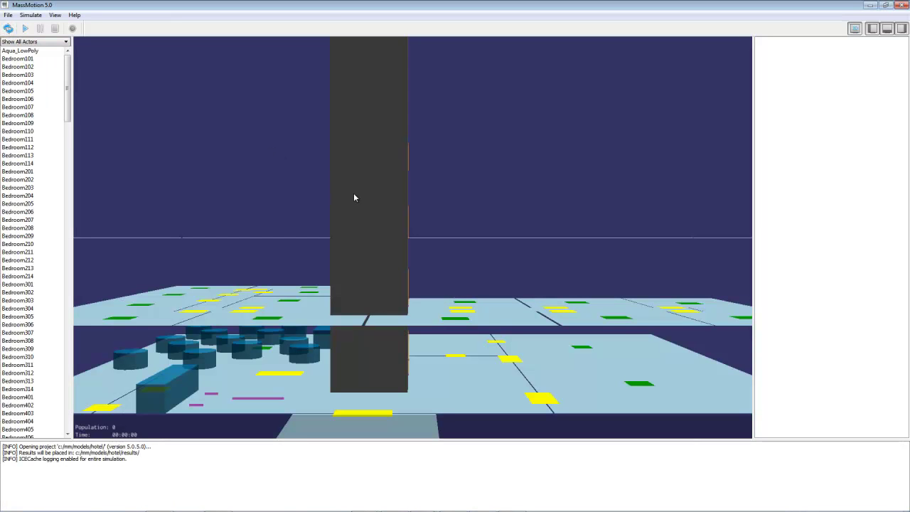
left_click(24, 28)
left_click(40, 29)
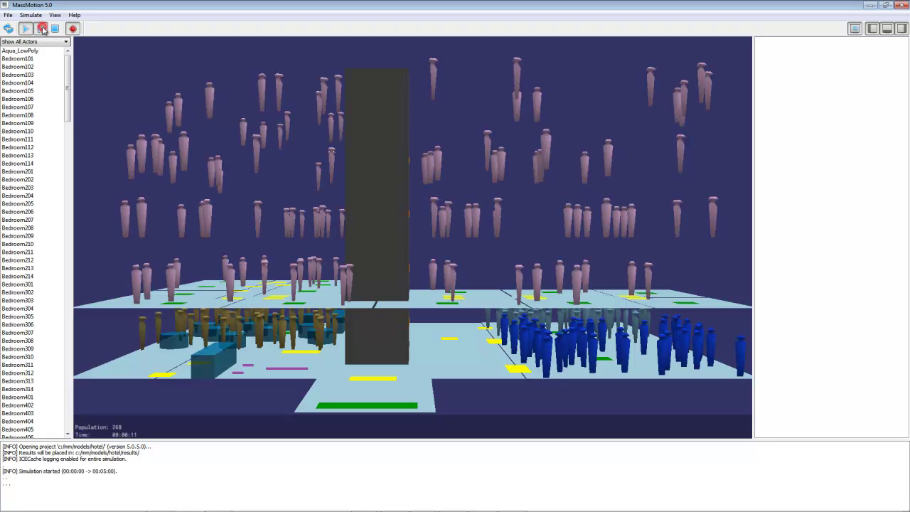
Hide the properties area and examine the agents' starting positions on every hotel floor from several sides and from above.
left_click_drag(520, 235, 440, 253)
middle_click_drag(461, 252, 428, 243)
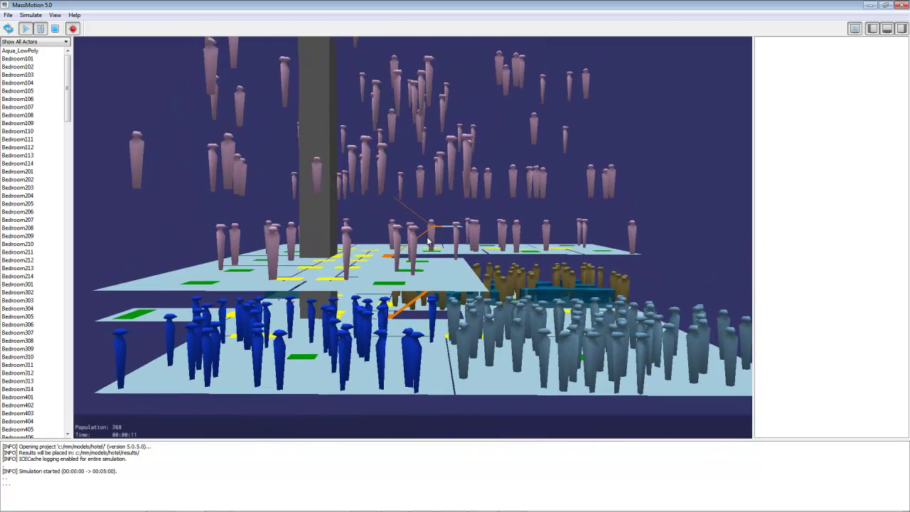
left_click(901, 28)
middle_click_drag(706, 180, 546, 237)
scroll(576, 236, "down", 3)
scroll(601, 224, "down", 3)
scroll(597, 229, "up", 3)
scroll(596, 228, "down", 3)
scroll(559, 239, "up", 3)
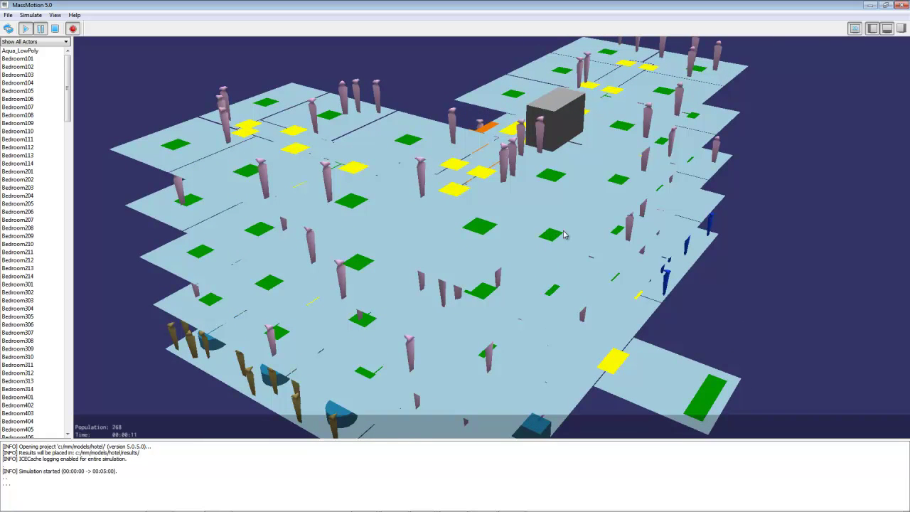
middle_click_drag(634, 165, 298, 90)
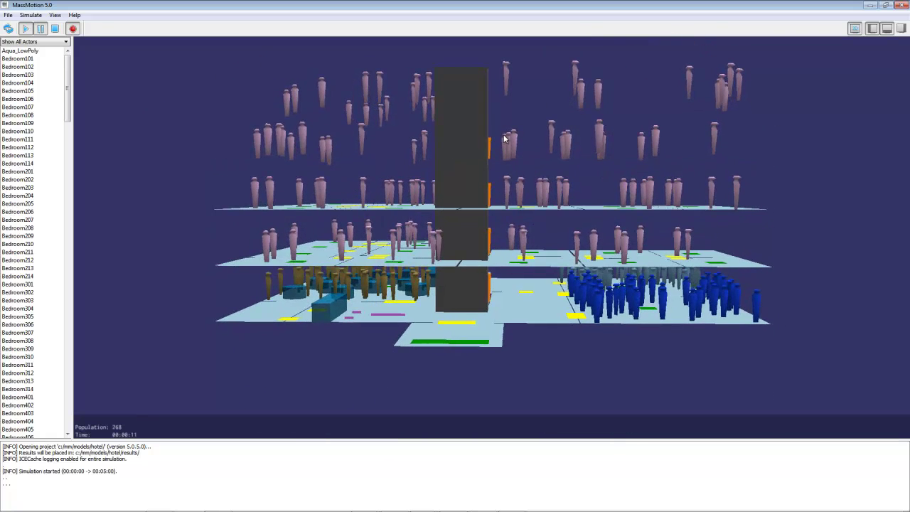
Resume the evacuation simulation and pause it at about 00:02:02.
left_click(41, 29)
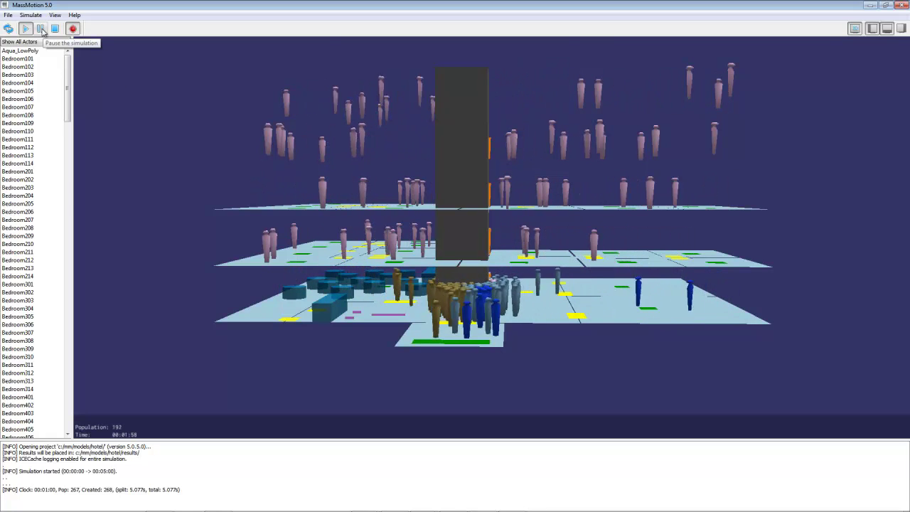
left_click(41, 28)
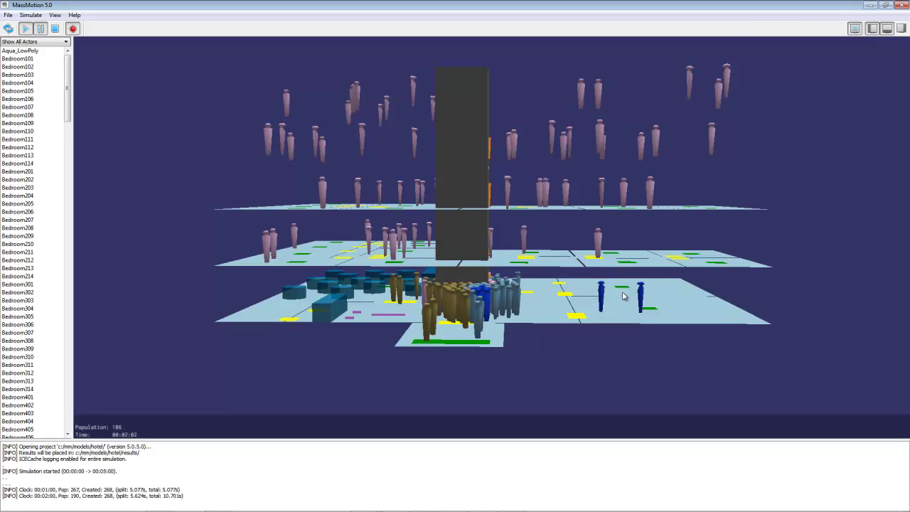
Select a blue agent still in the meeting room and inspect its properties and task queue.
left_click(601, 298)
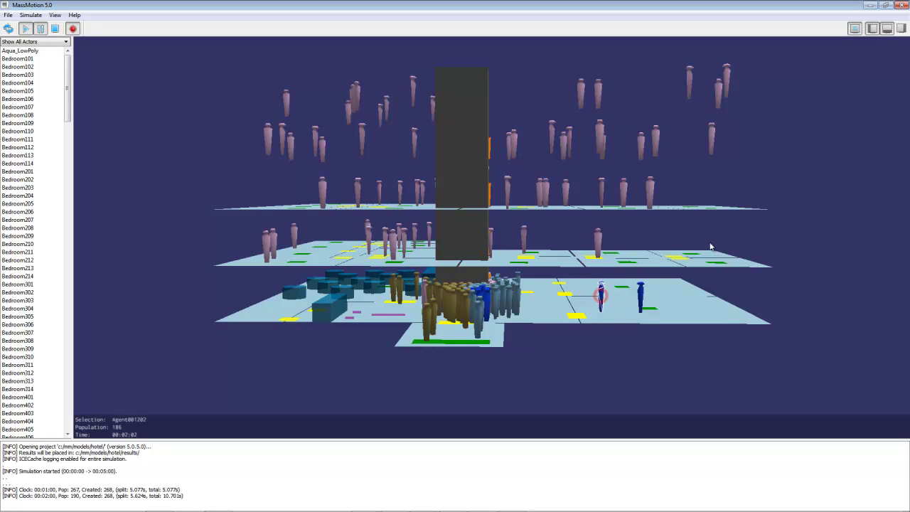
left_click(903, 29)
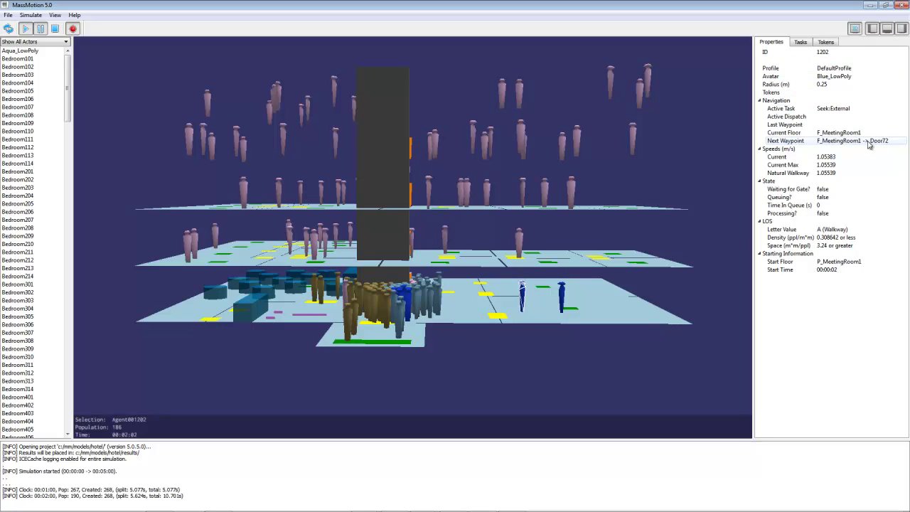
left_click(799, 41)
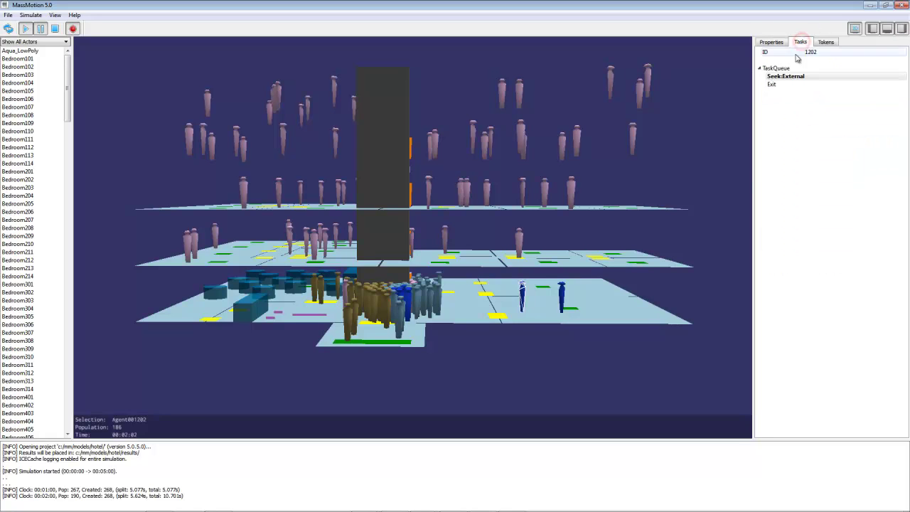
left_click(773, 42)
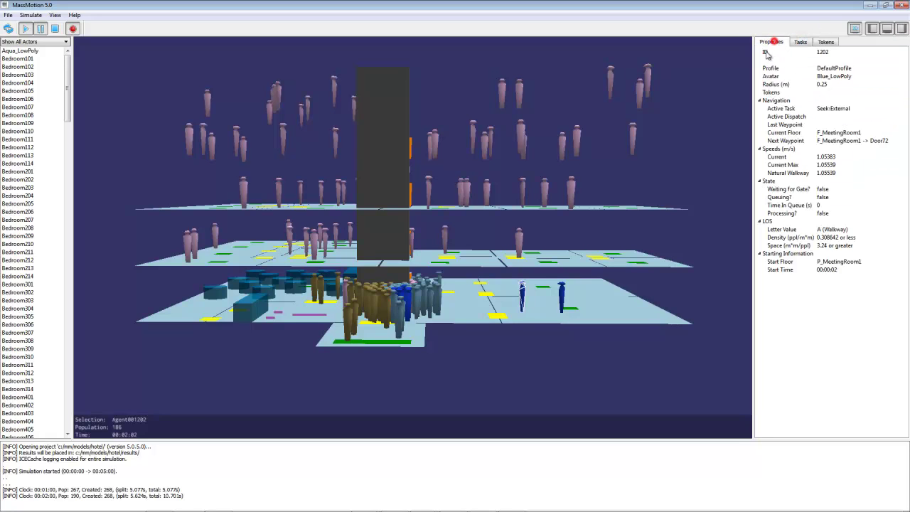
scroll(514, 319, "up", 3)
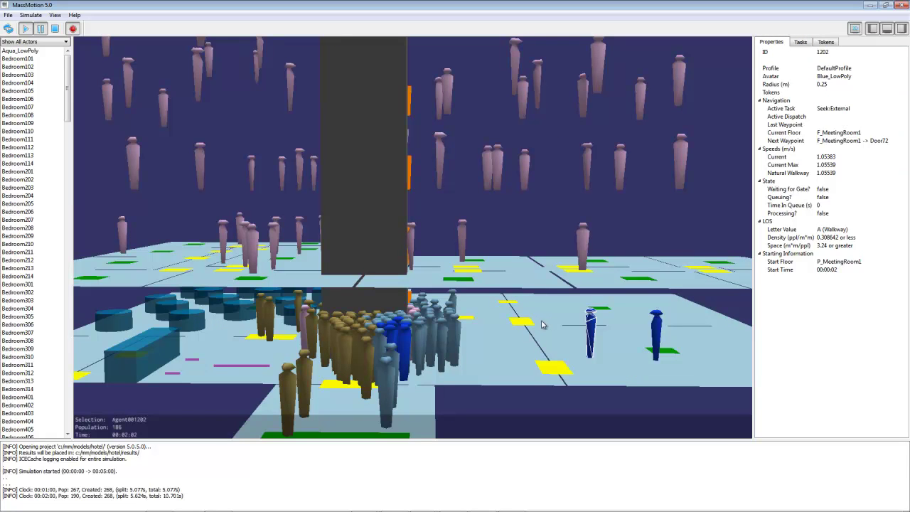
Examine the selected agent's surroundings and the crowd near the ground-floor exit, with agents coloured by density.
middle_click_drag(548, 319, 447, 319)
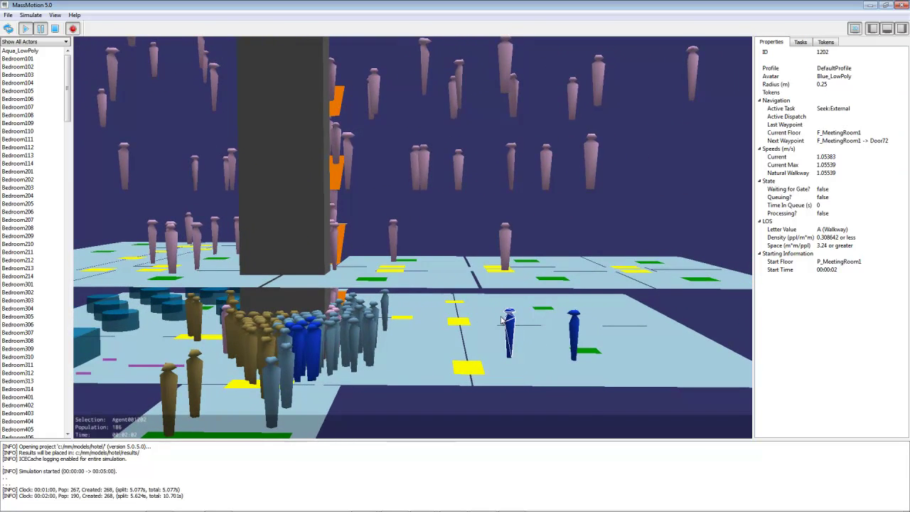
scroll(506, 353, "up", 1)
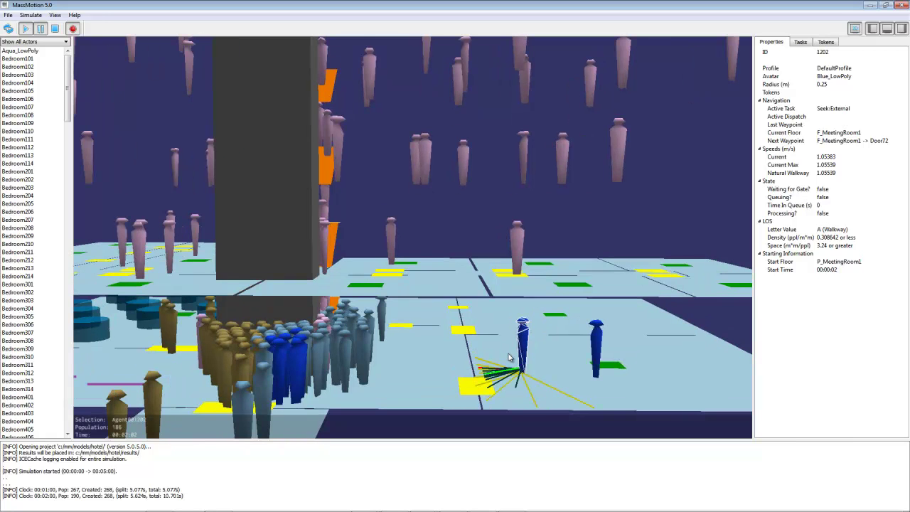
scroll(508, 358, "down", 2)
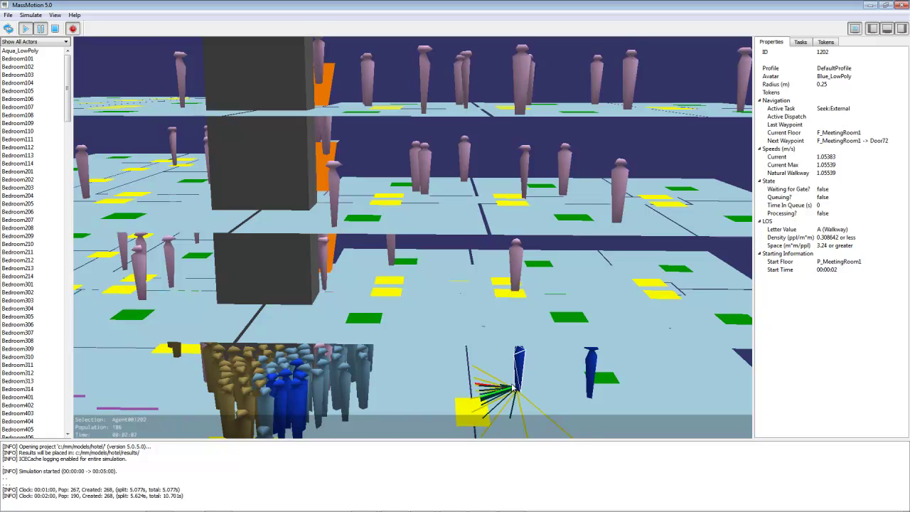
scroll(526, 379, "down", 1)
left_click_drag(527, 375, 525, 368)
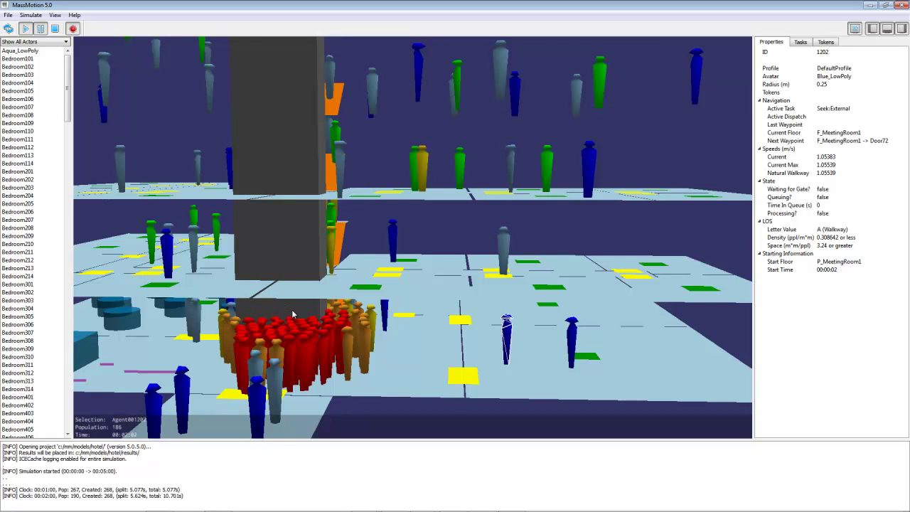
scroll(297, 314, "down", 2)
middle_click_drag(332, 323, 237, 320)
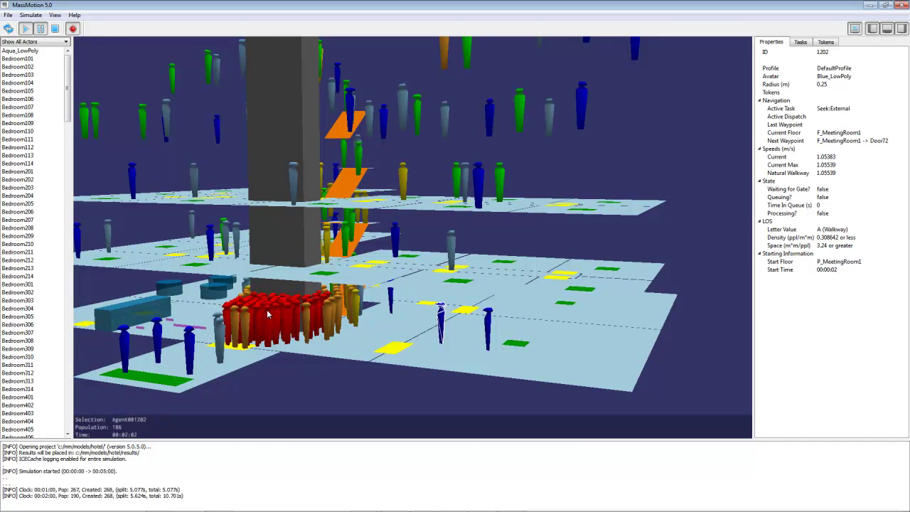
Resume the evacuation simulation through to its end and open JourneyTimes.csv from the hotel's results folder in Excel.
left_click(42, 28)
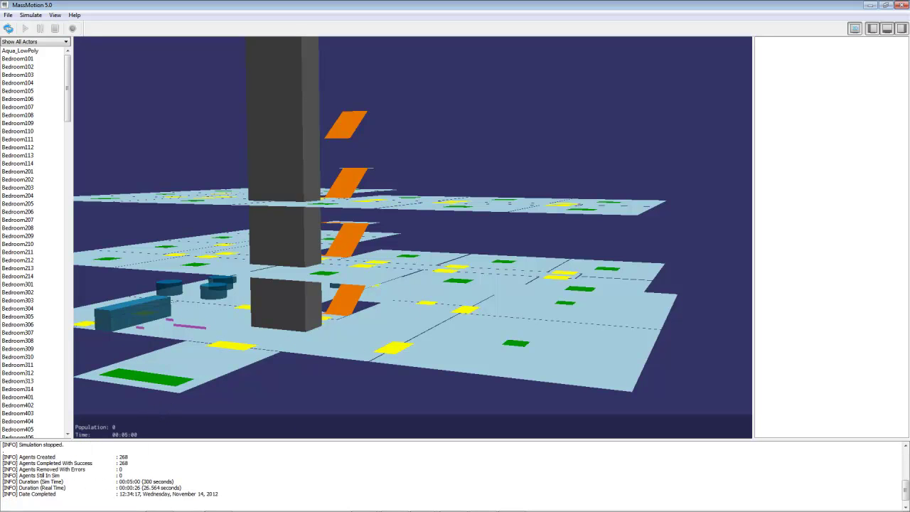
mouse_move(408, 505)
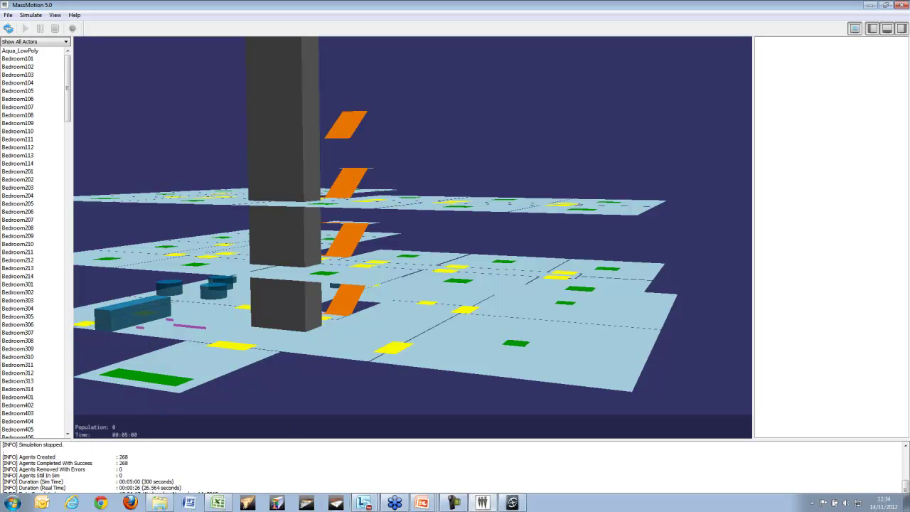
left_click(160, 503)
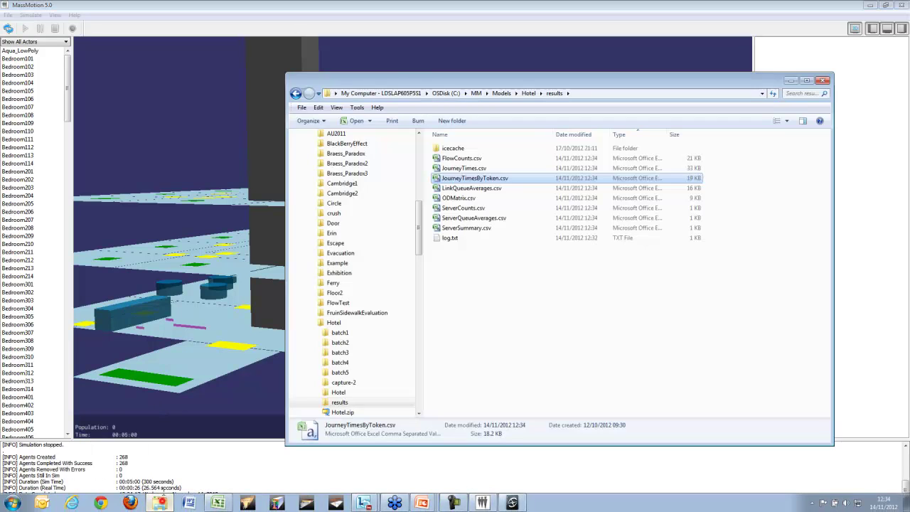
double_click(463, 168)
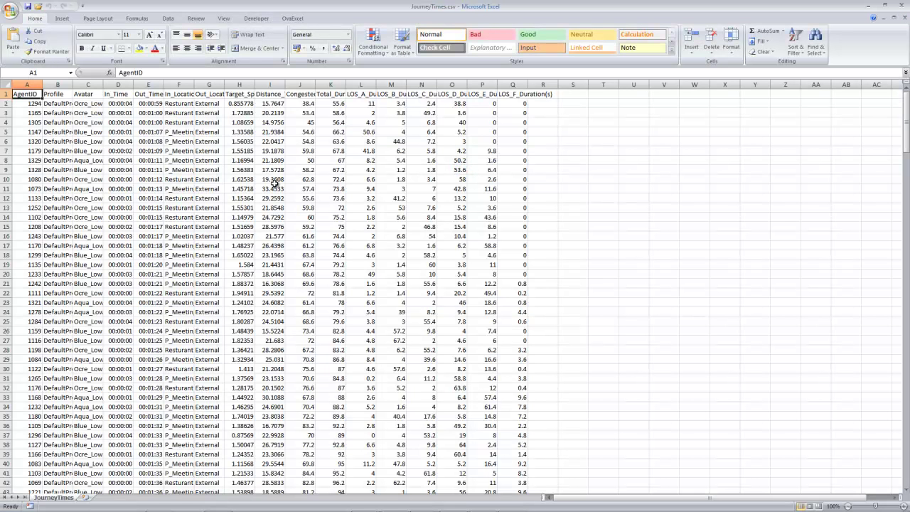
Fit all columns of the journey times sheet to their contents and freeze its header row.
left_click(8, 84)
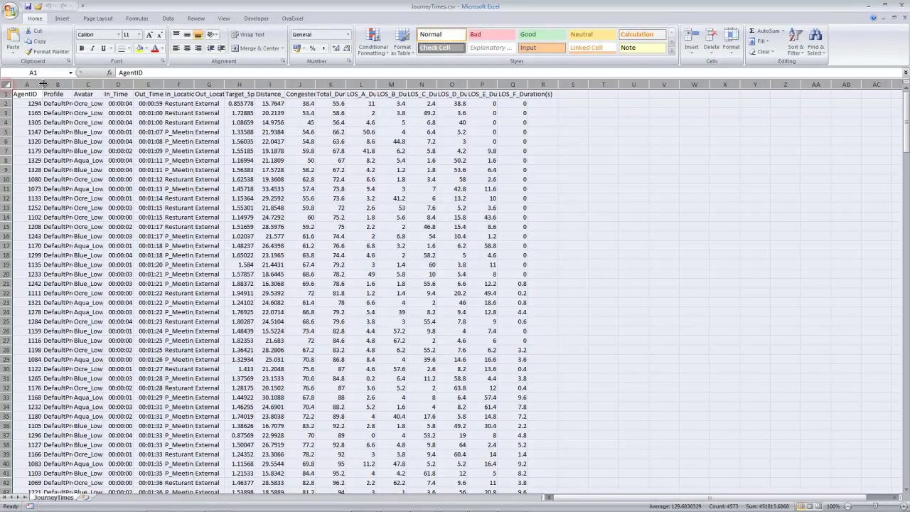
double_click(42, 85)
left_click(172, 105)
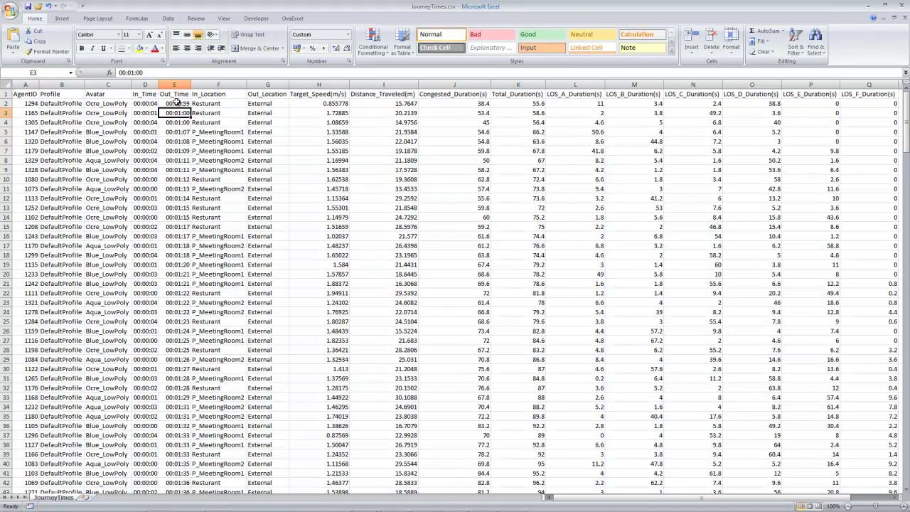
mouse_move(906, 105)
left_mouse_down()
mouse_move(906, 234)
mouse_move(907, 107)
left_mouse_up()
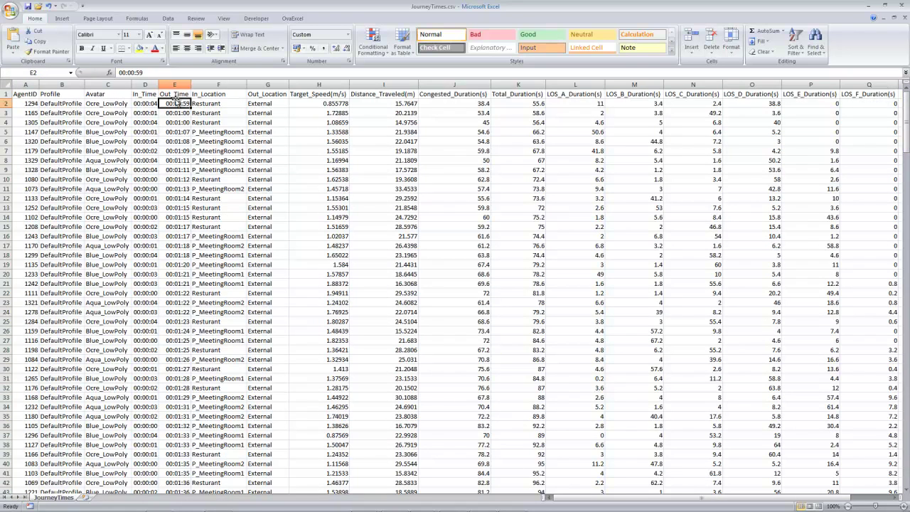
left_click(23, 103)
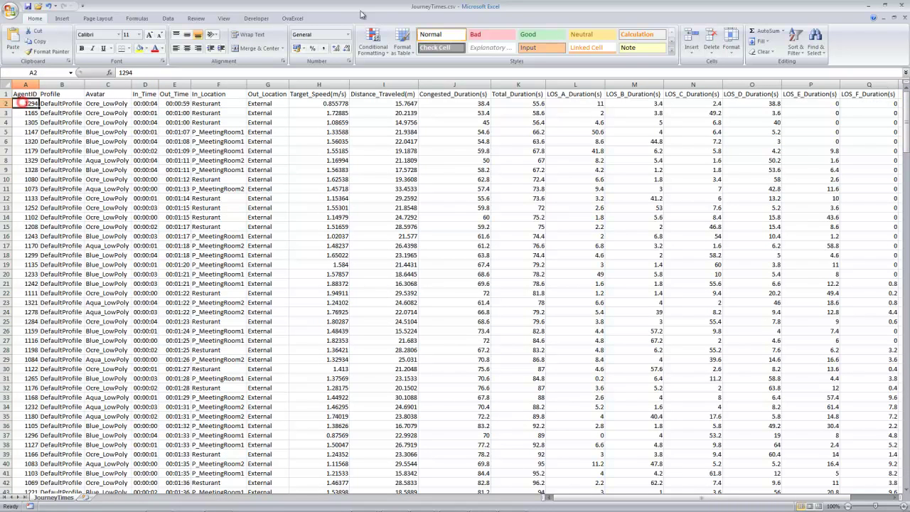
left_click(223, 18)
left_click(340, 49)
left_click(352, 68)
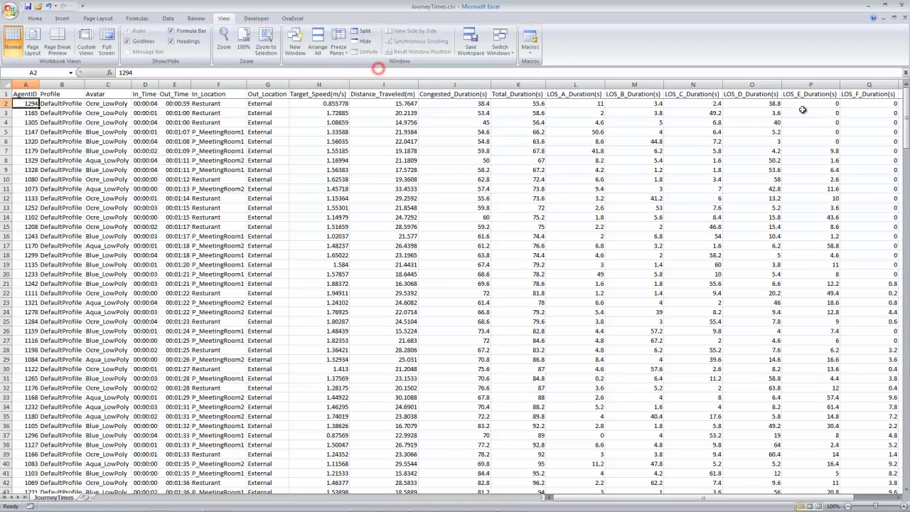
Check the first and last agents' Out_Time values in the journey times sheet.
left_click(171, 104)
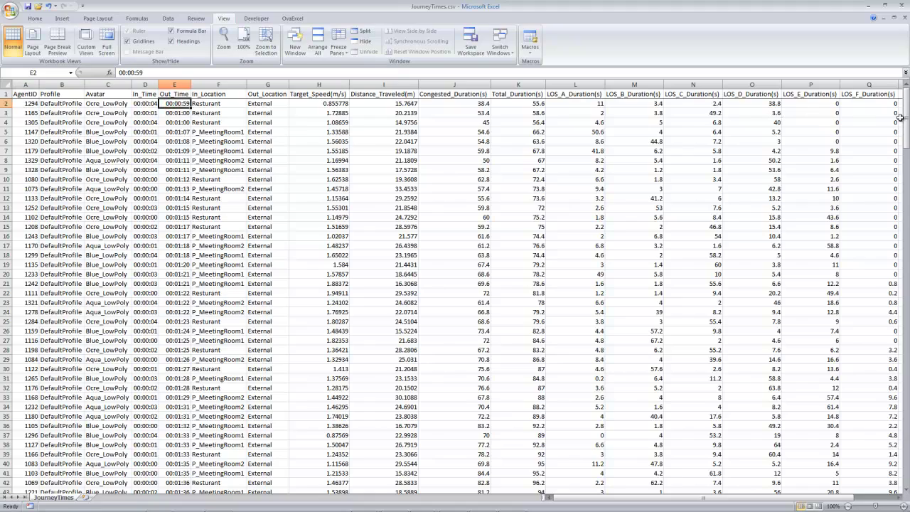
left_click_drag(907, 115, 887, 470)
left_click(179, 482)
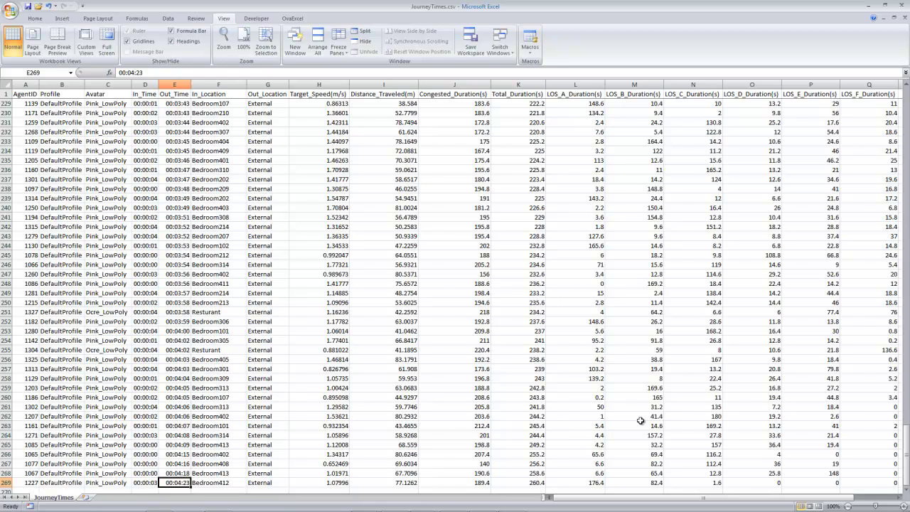
Return to the MassMotion workbench in Softimage and turn on analysis of the simulation results.
left_click(864, 6)
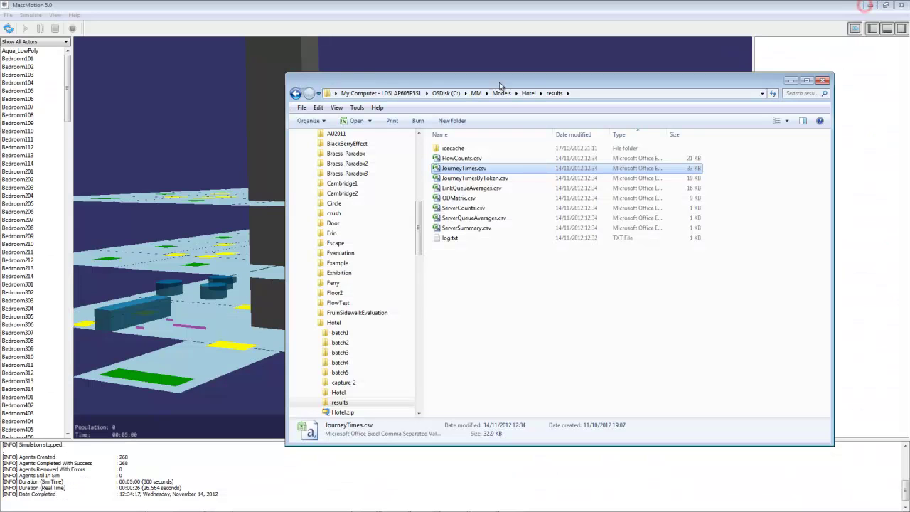
left_click(791, 81)
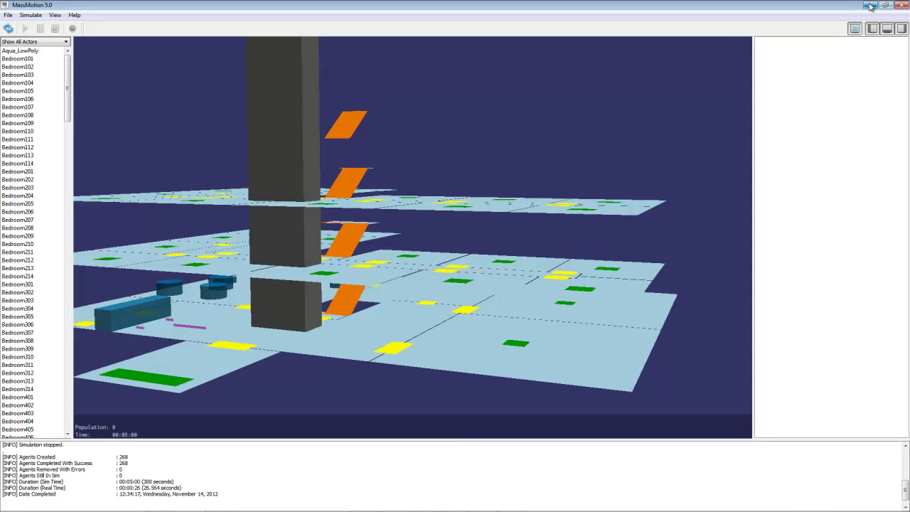
left_click(869, 6)
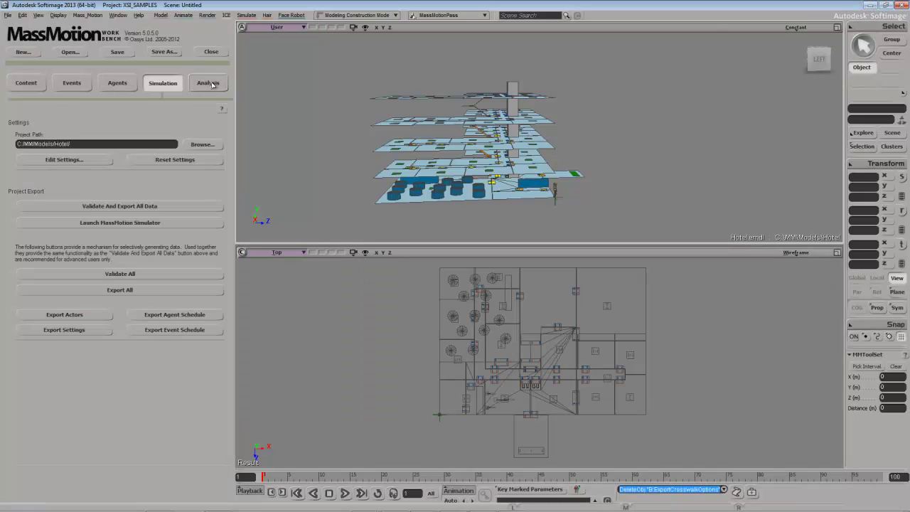
left_click(212, 83)
left_click(84, 122)
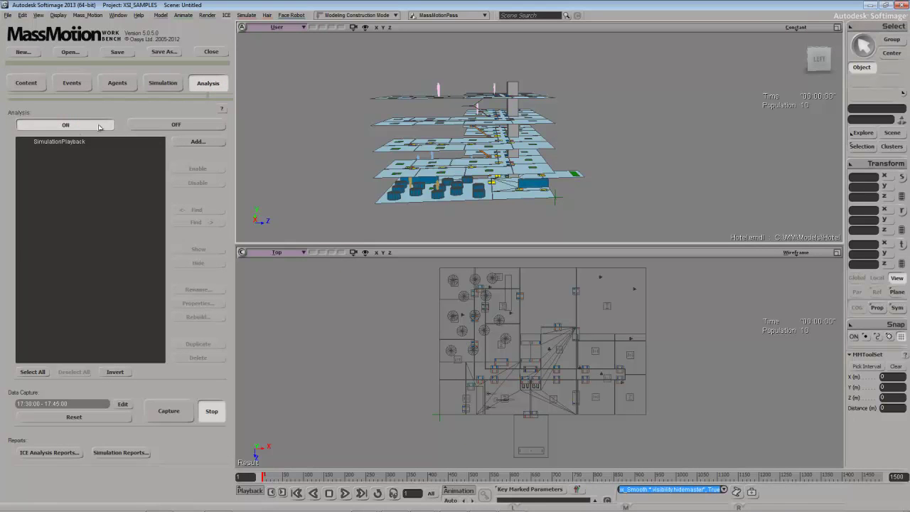
Start the simulation playback, set the perspective view to shaded display, and turn it to the hotel's front.
left_click(344, 493)
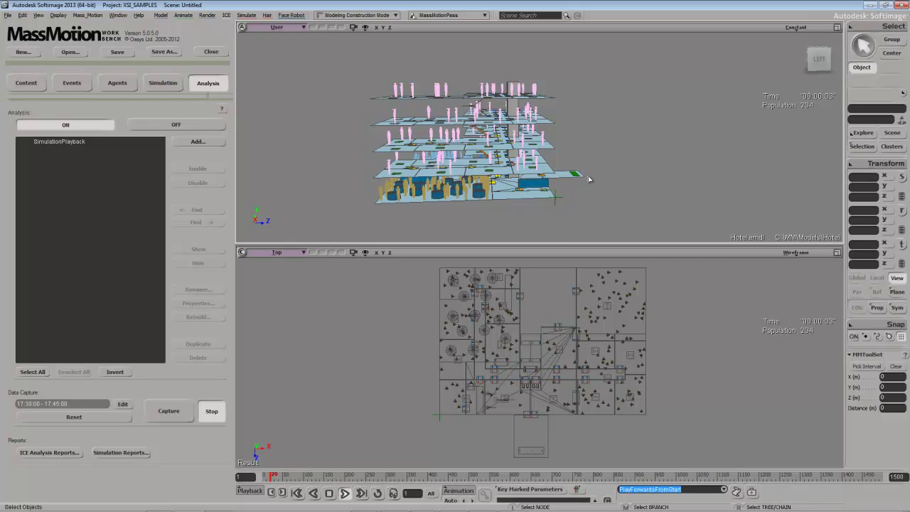
left_click(795, 27)
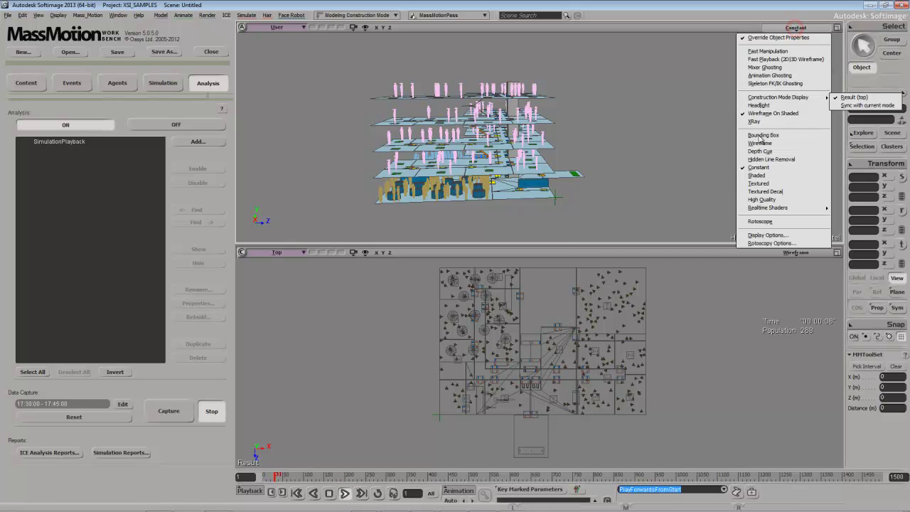
left_click(757, 175)
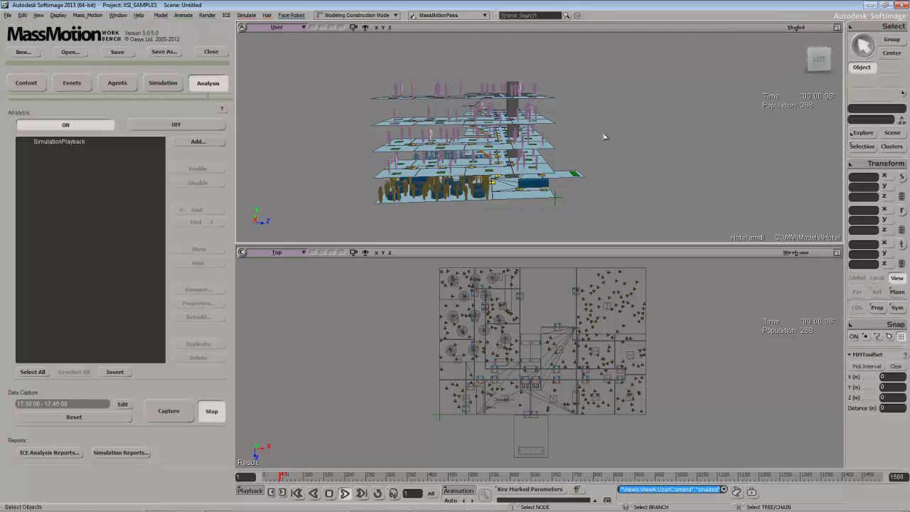
left_click_drag(600, 135, 573, 132)
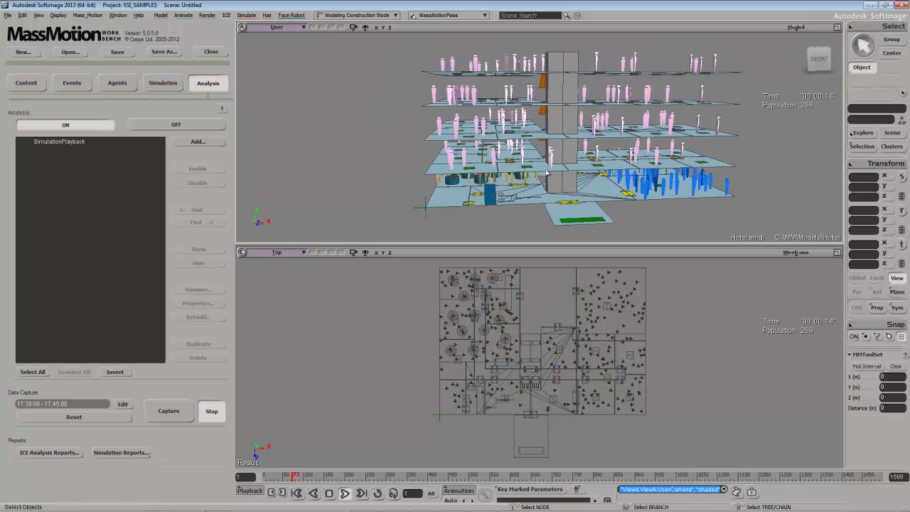
Advance the playback to about frame 256, play on, and go back to frame 291 to view agents exiting.
left_click_drag(299, 476, 362, 482)
left_click(345, 492)
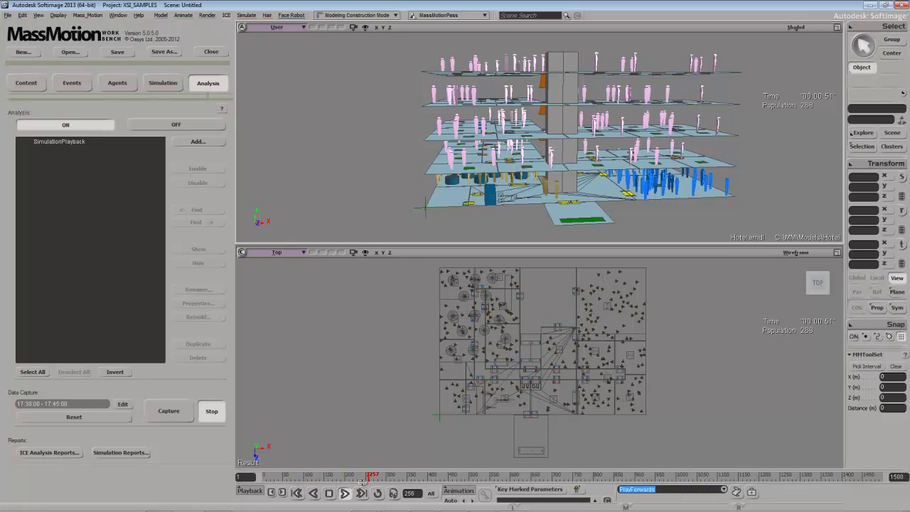
scroll(601, 192, "up", 3)
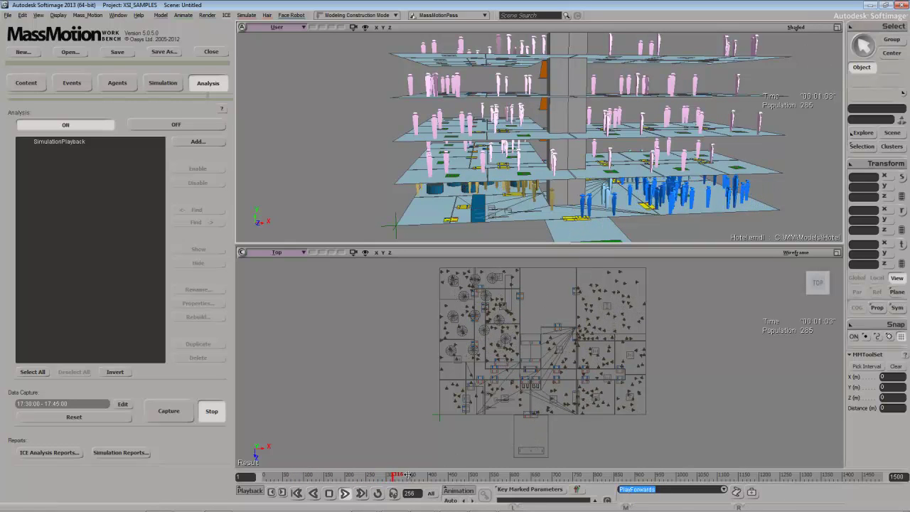
mouse_move(394, 475)
left_mouse_down()
mouse_move(494, 482)
mouse_move(364, 472)
mouse_move(387, 475)
left_mouse_up()
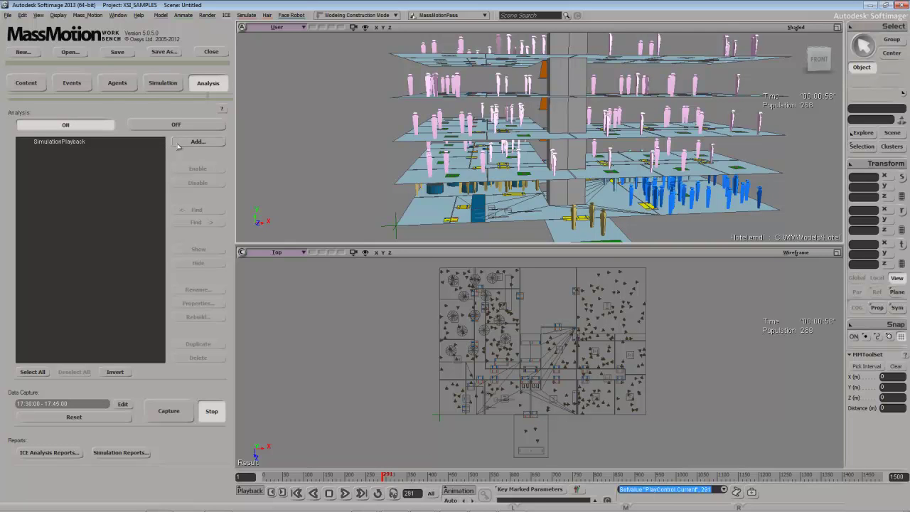
Add an LOS Map to the analysis and move it over the ground-floor lobby, to about X 13.1 and Z -4.15.
left_click(426, 199)
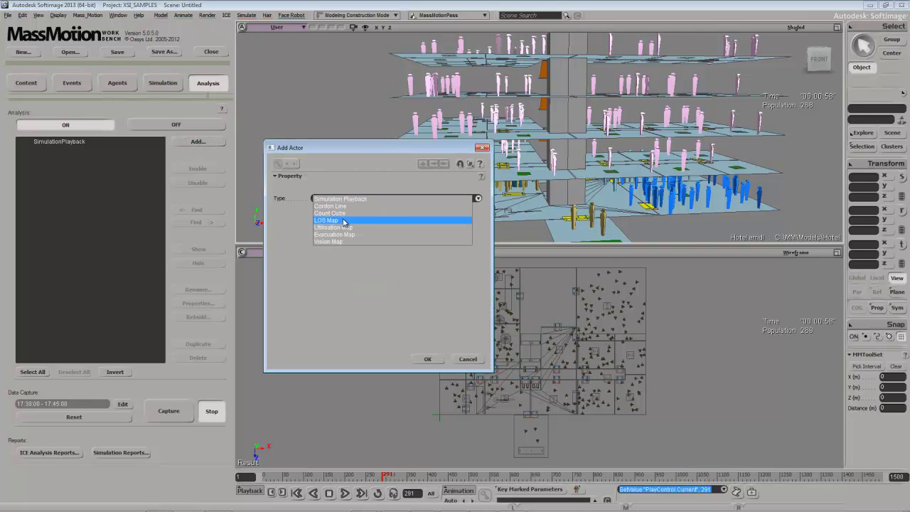
left_click(342, 220)
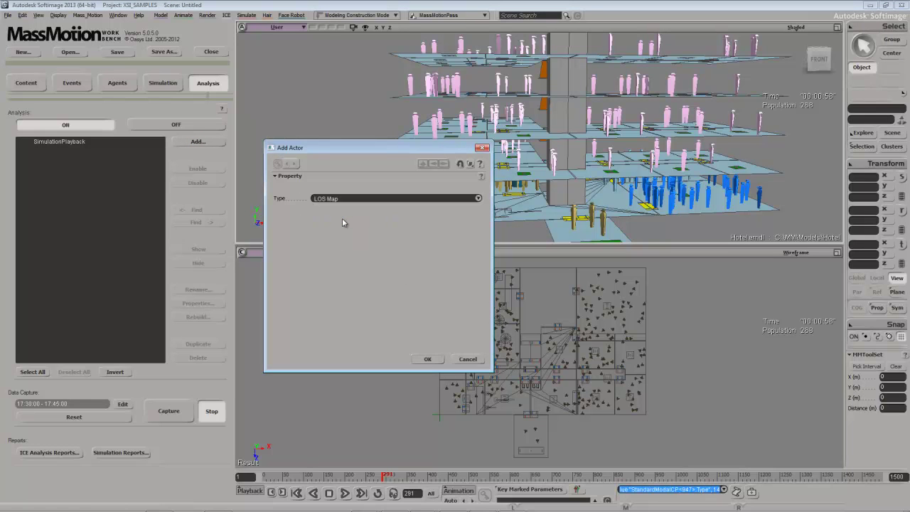
left_click(428, 359)
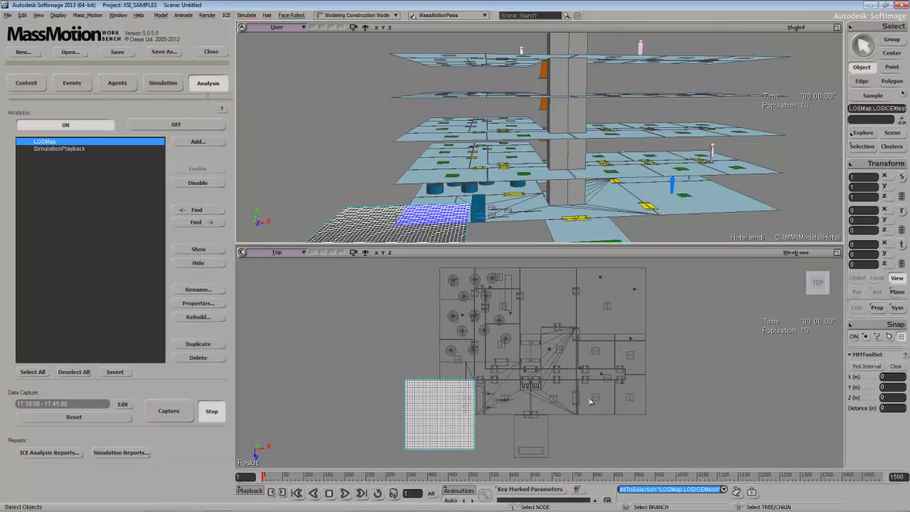
left_click(901, 245)
left_click_drag(448, 432, 547, 402)
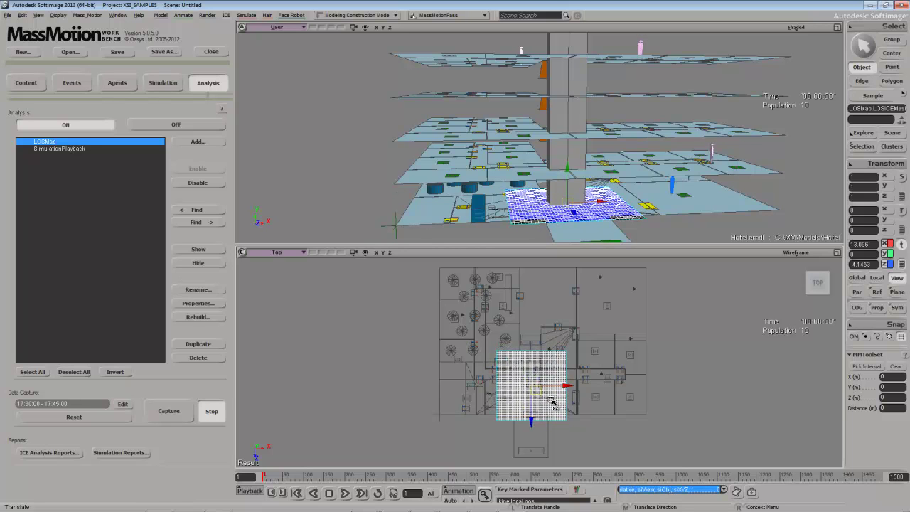
key("space")
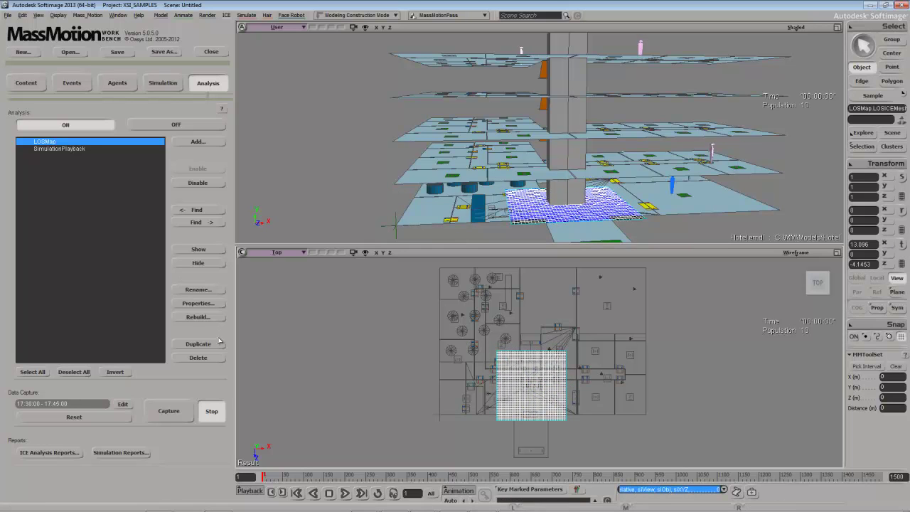
In the LOS map's properties, set the colour mapping to Fruin Platforms (Queuing) and the LOS type to Experienced Average LOS.
left_click(210, 303)
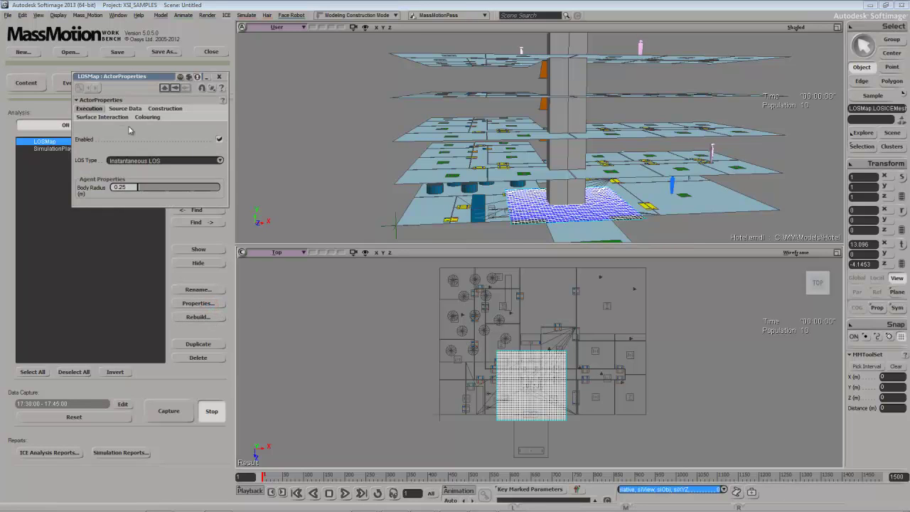
left_click(154, 118)
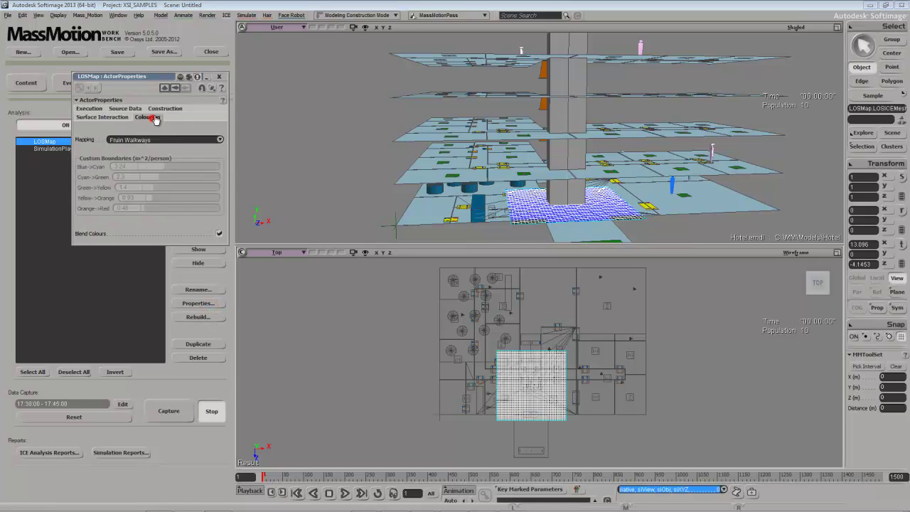
left_click(218, 140)
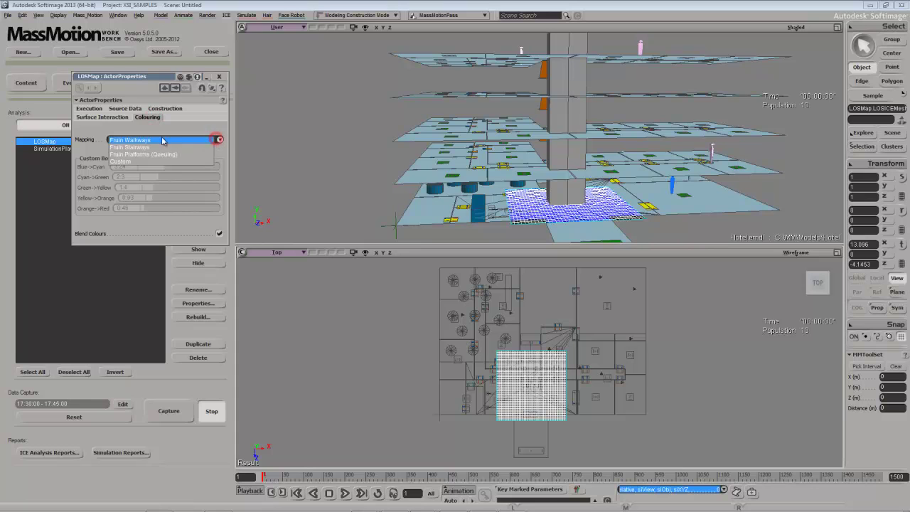
left_click(145, 154)
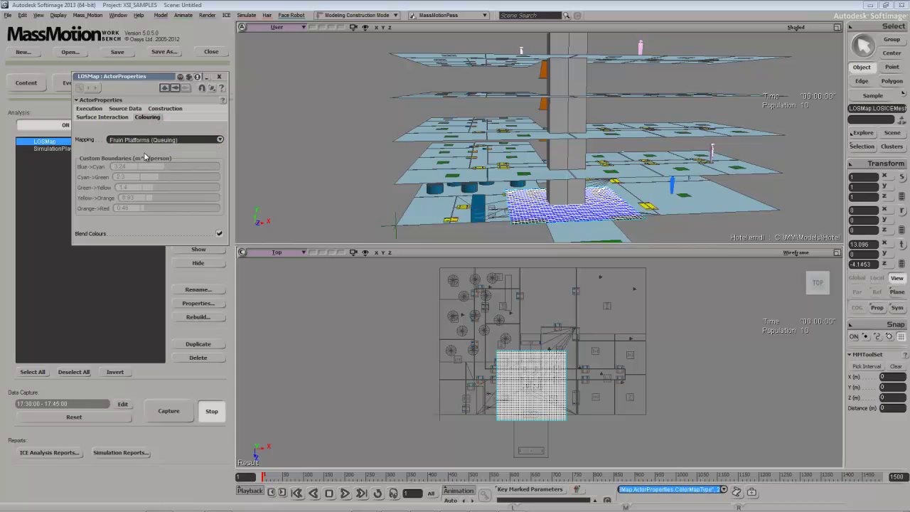
left_click(89, 109)
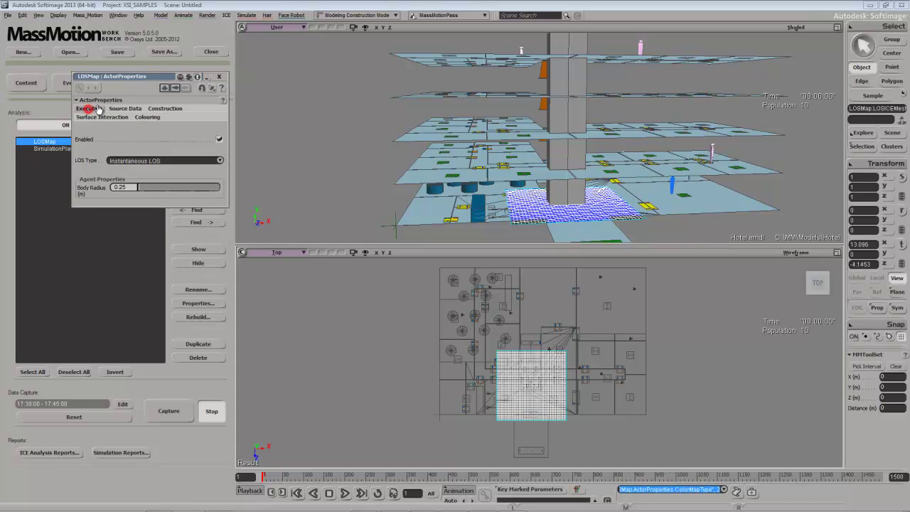
left_click(219, 161)
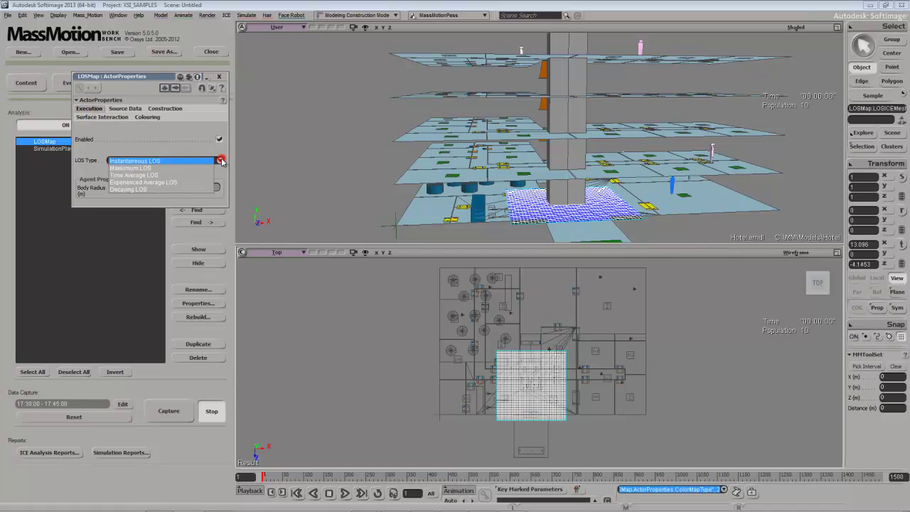
left_click(152, 183)
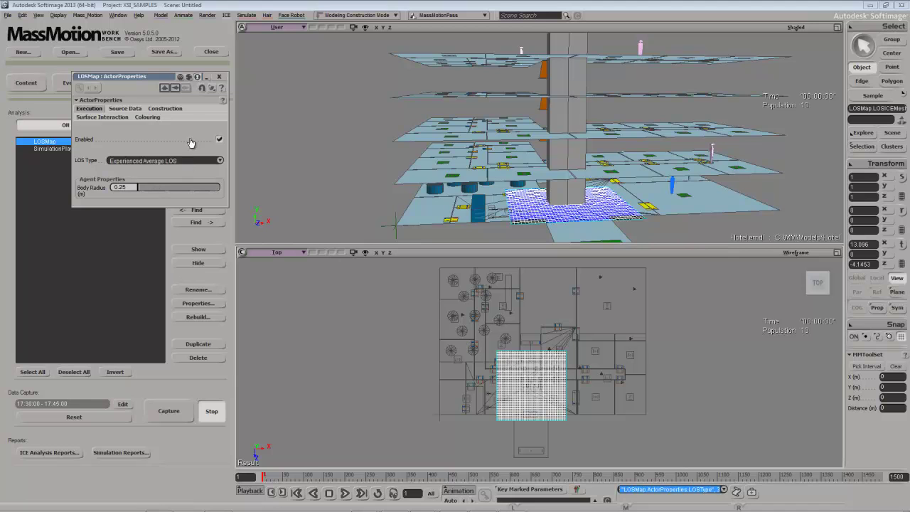
left_click(221, 76)
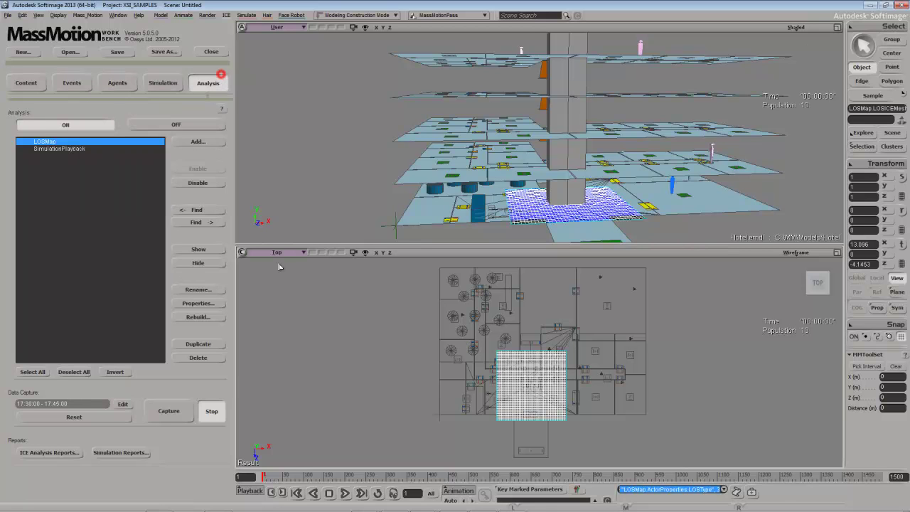
Play the simulation with the perspective view framed on the LOS map, skipping ahead to frame 495 and playing on.
left_click(345, 493)
left_click(416, 406)
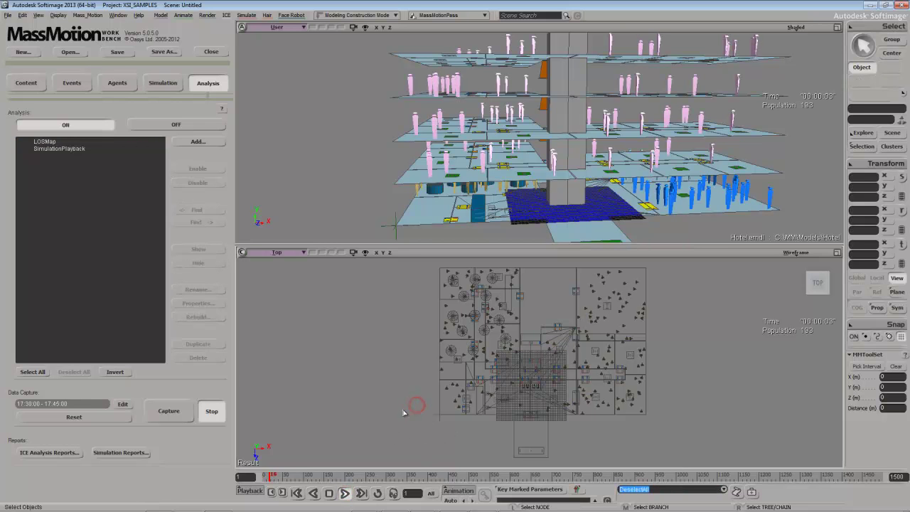
left_click(500, 422)
key("f")
key("s")
left_click_drag(466, 173, 467, 183)
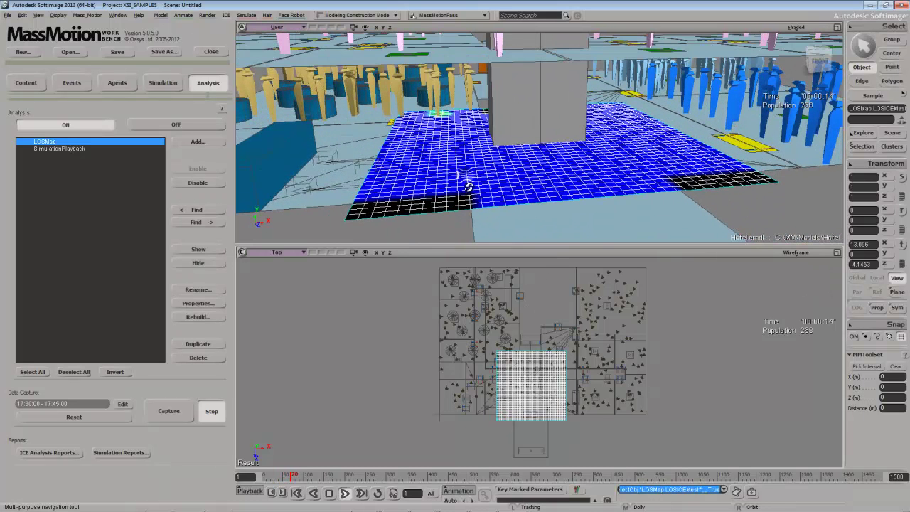
left_click(455, 220)
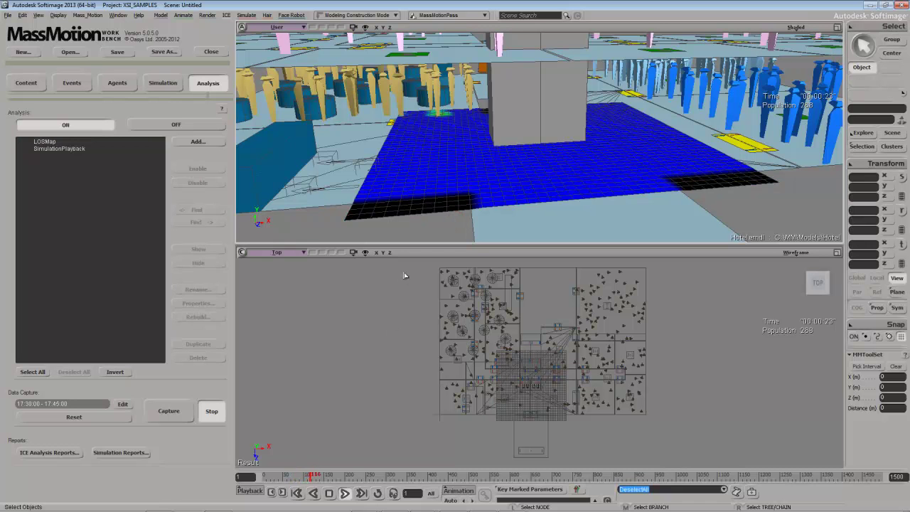
left_click_drag(319, 474, 466, 478)
key("alt+period")
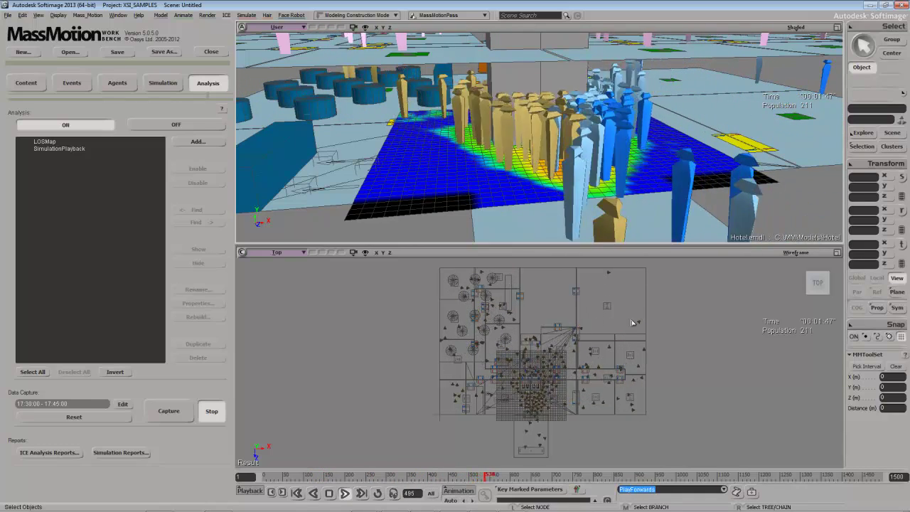
Hide and show again first the LOS map and then the simulation playback to view agents and density separately.
left_click(50, 142)
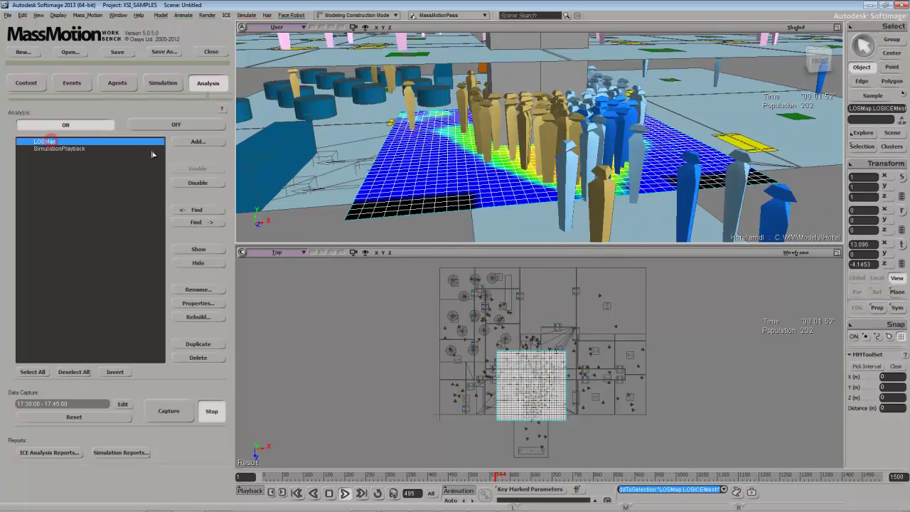
left_click(198, 263)
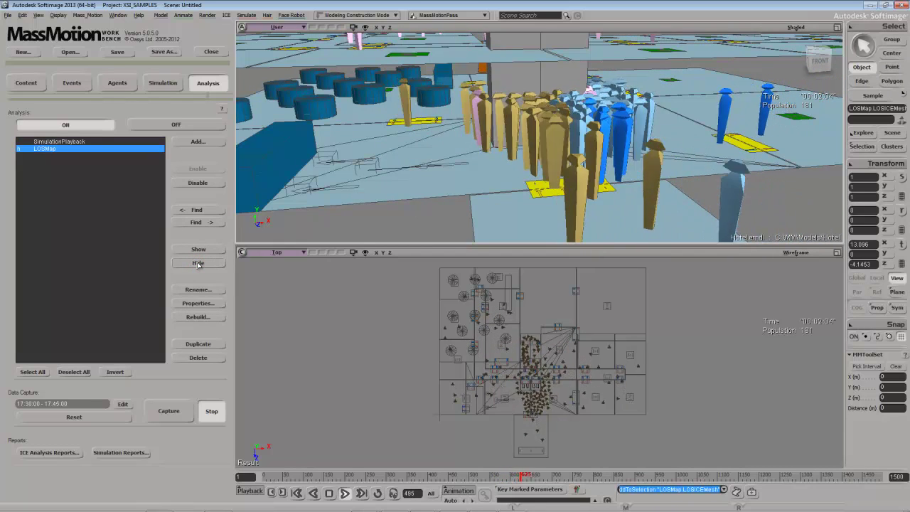
left_click(198, 249)
left_click(78, 149)
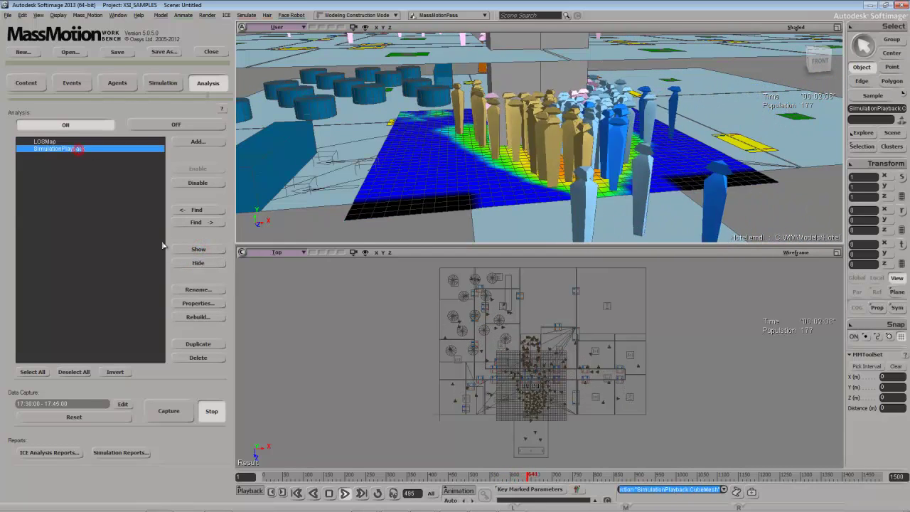
left_click(194, 263)
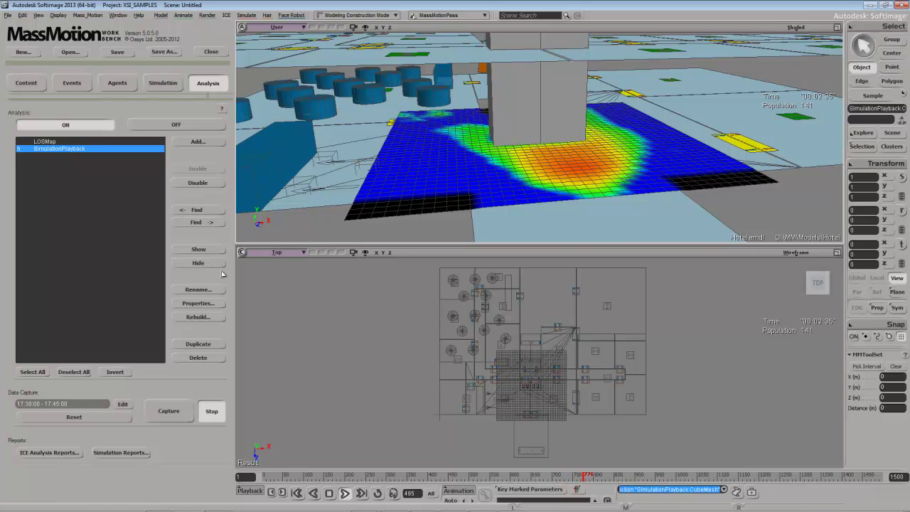
left_click(207, 248)
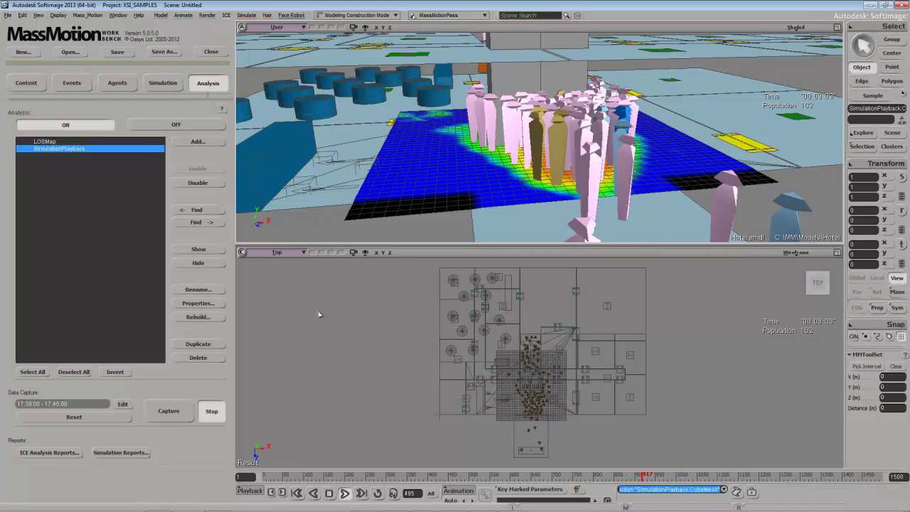
left_click(209, 142)
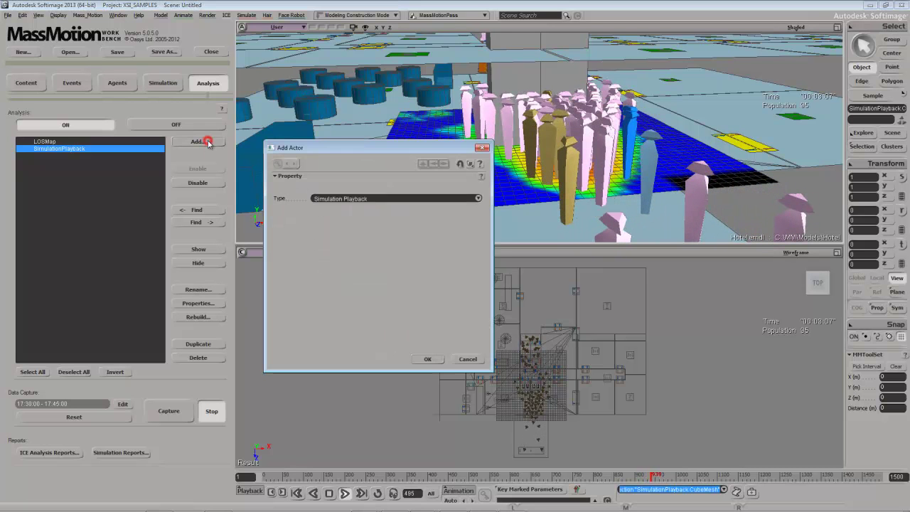
left_click(356, 199)
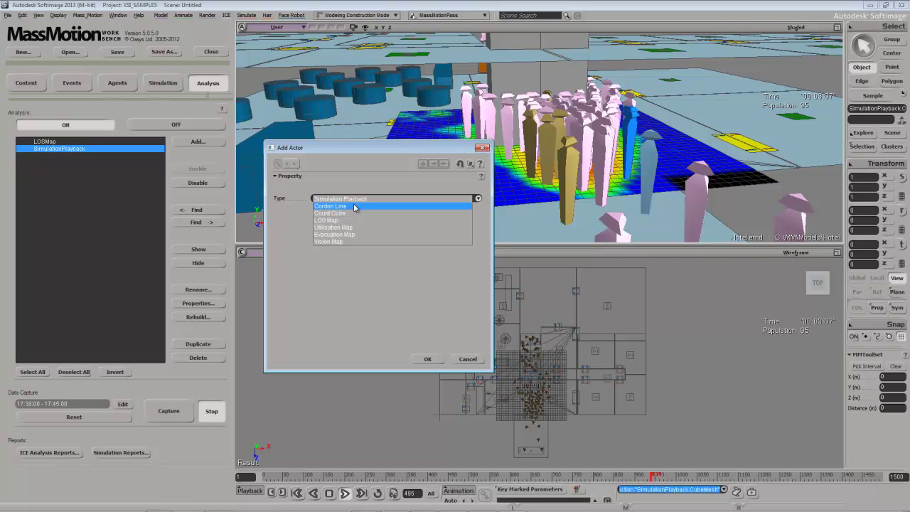
left_click(353, 243)
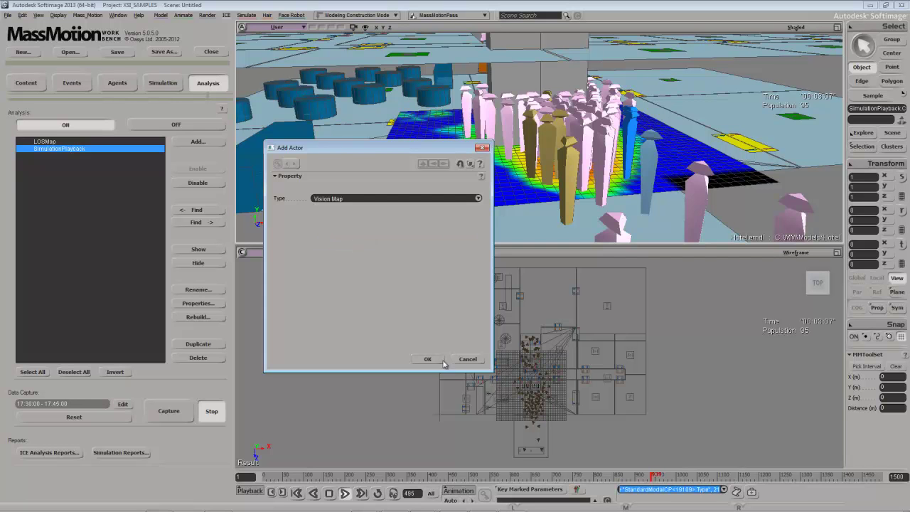
left_click(466, 359)
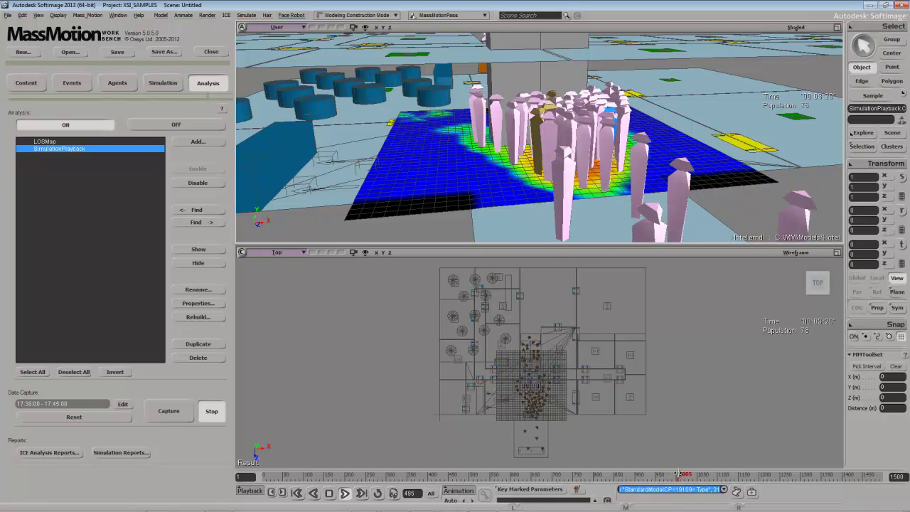
Advance the playback to frame 1252 and play it to the end at frame 1500 to view the final LOS map.
left_click_drag(680, 475, 781, 472)
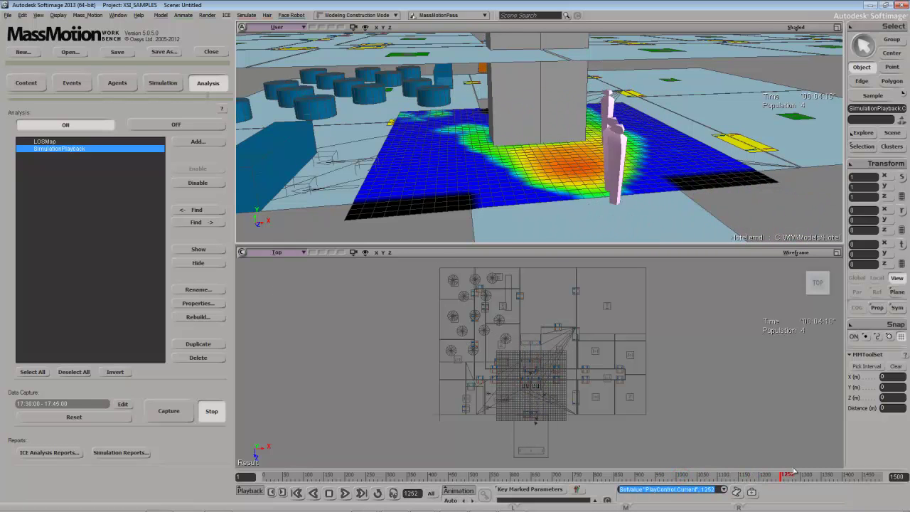
key("alt+period")
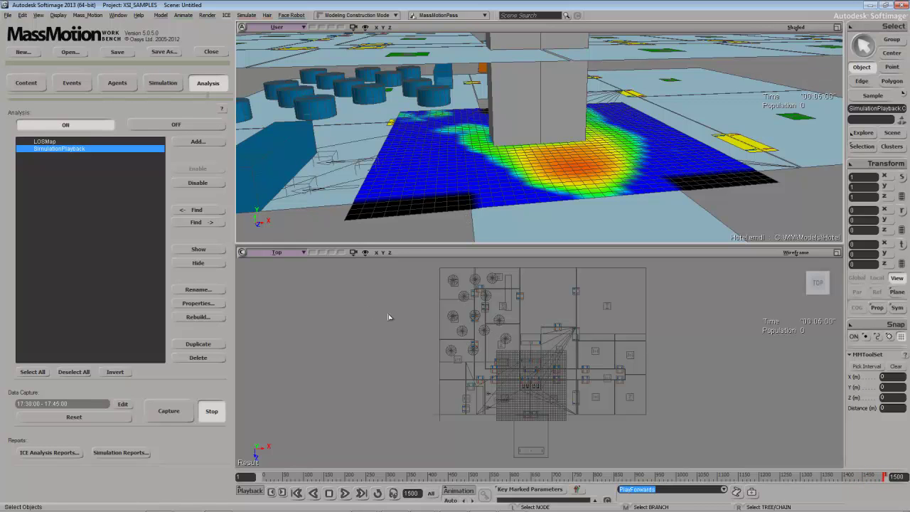
Minimize Softimage to return to the slide show and advance to the Transport - Union Station slide.
left_click(869, 5)
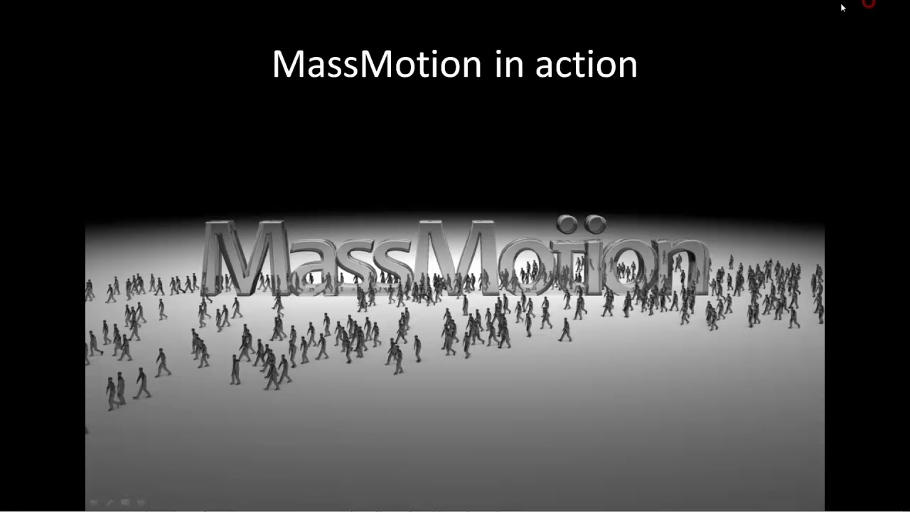
left_click(745, 119)
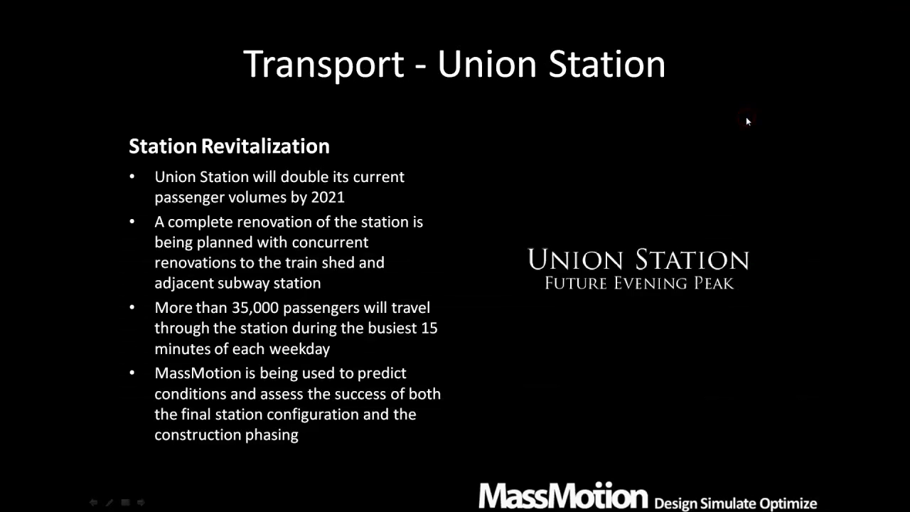